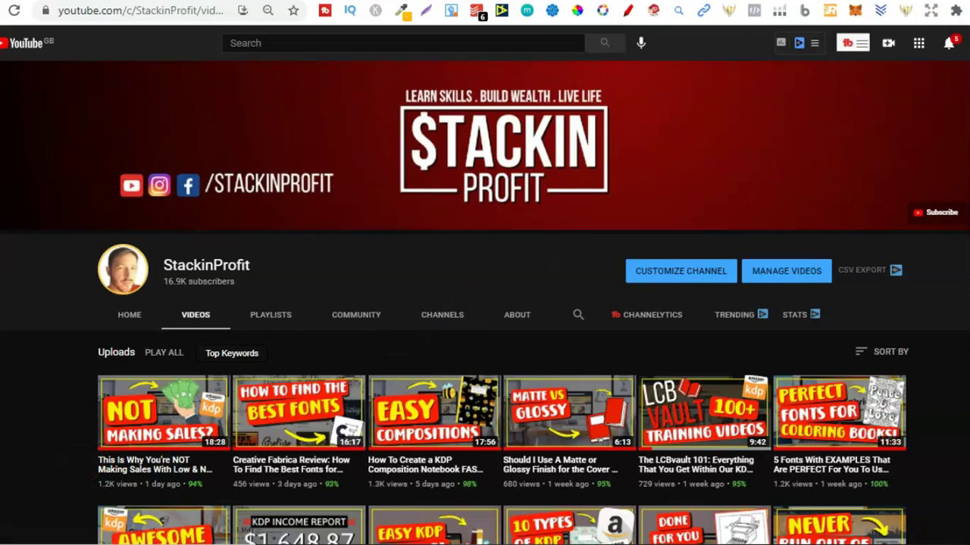
- Look through the uploaded videos of the StackinProfit YouTube channel
scroll(485, 303, down, 3)
scroll(484, 303, down, 3)
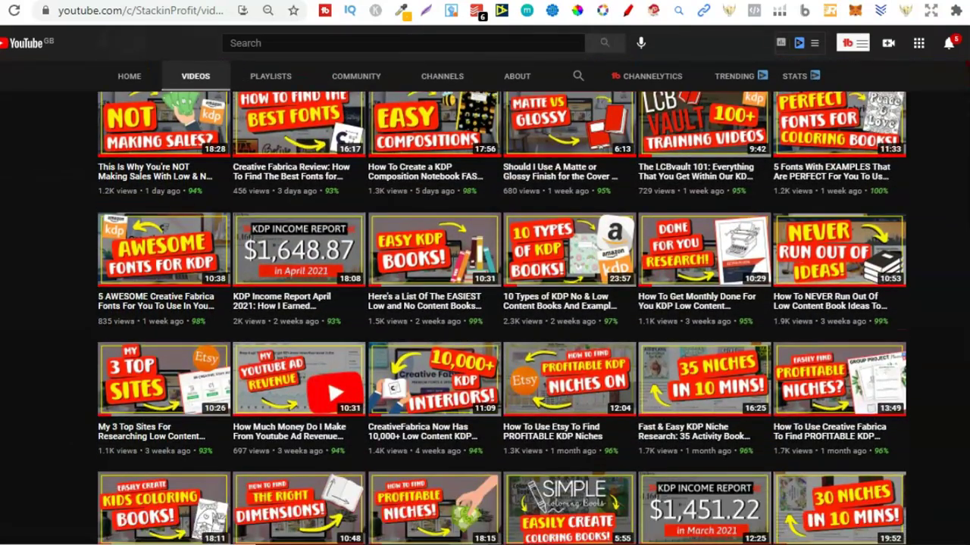
scroll(485, 303, down, 5)
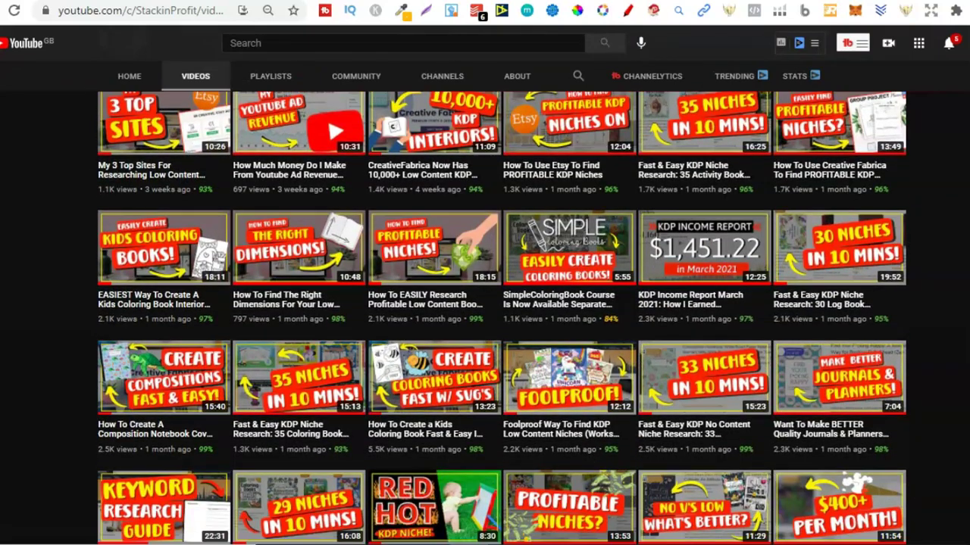
scroll(485, 303, down, 2)
scroll(484, 303, up, 15)
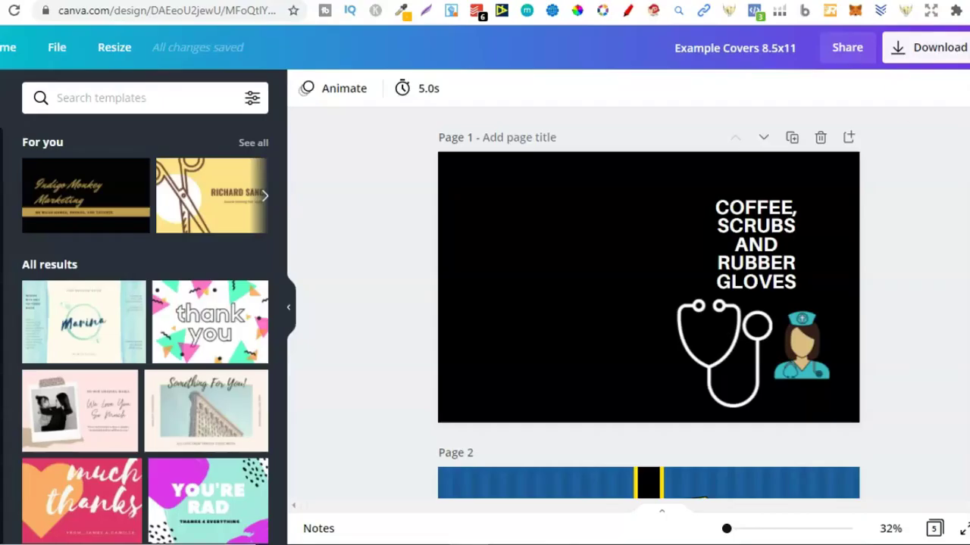
- Compare the plain nurse cover on page 1 with the styled cover versions on pages 2 to 5 of Example Covers 8.5x11
drag(844, 175, 678, 374)
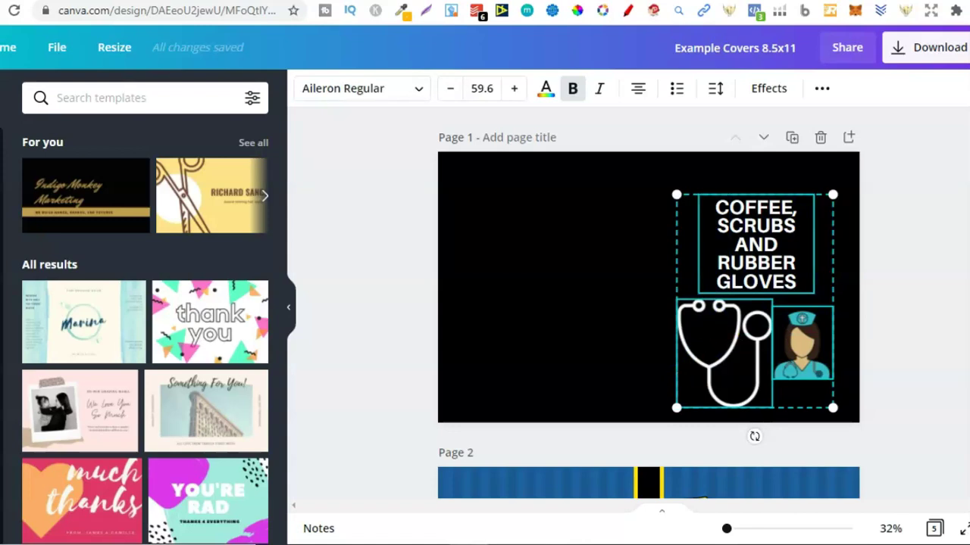
scroll(648, 303, down, 5)
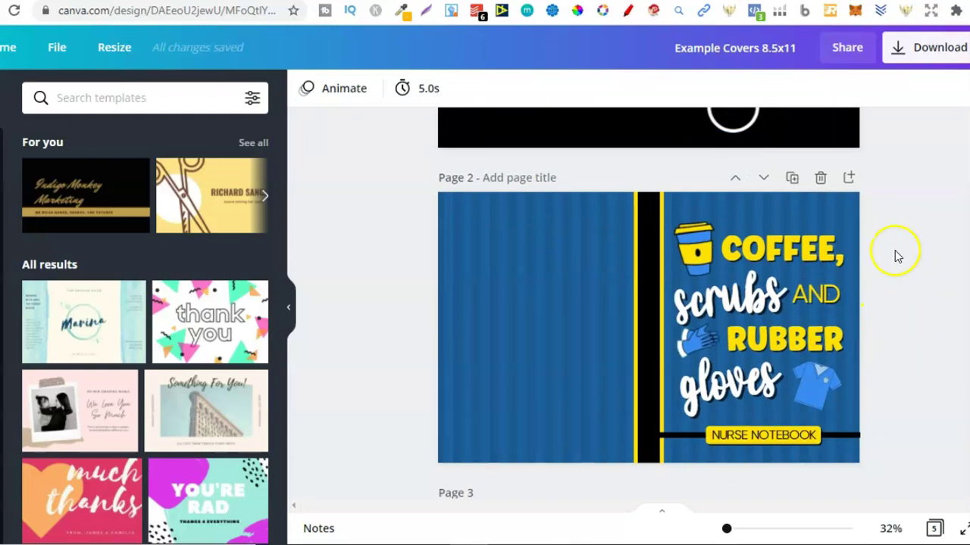
scroll(648, 303, down, 3)
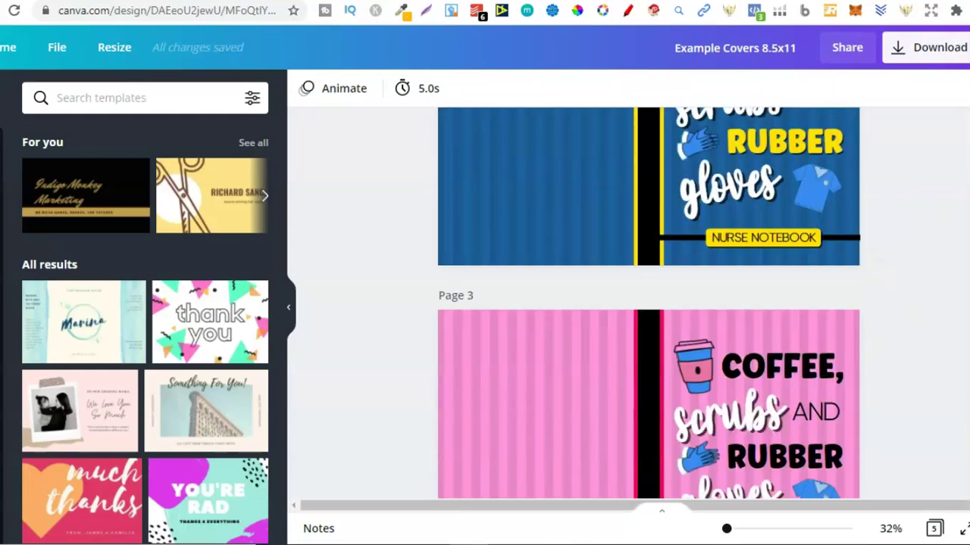
scroll(649, 303, down, 2)
scroll(649, 303, down, 5)
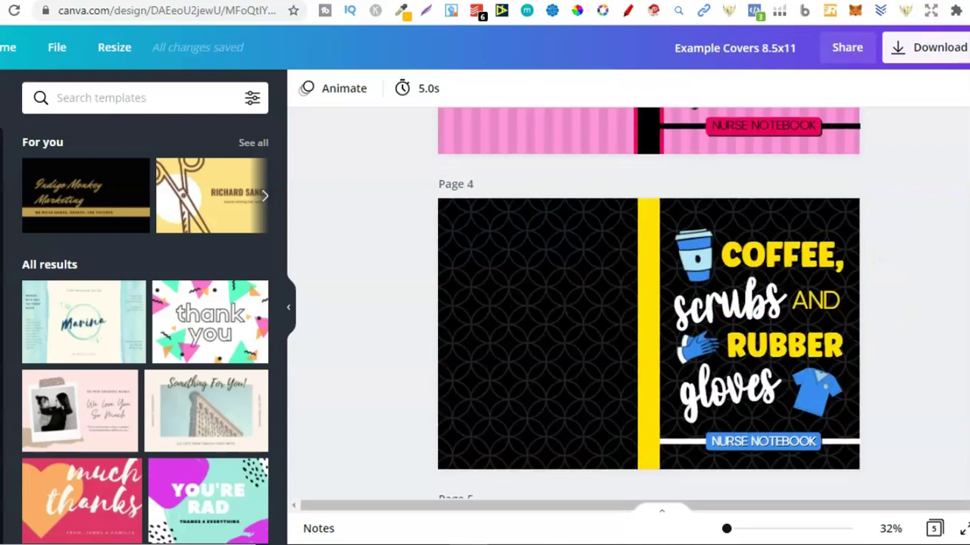
scroll(648, 303, down, 3)
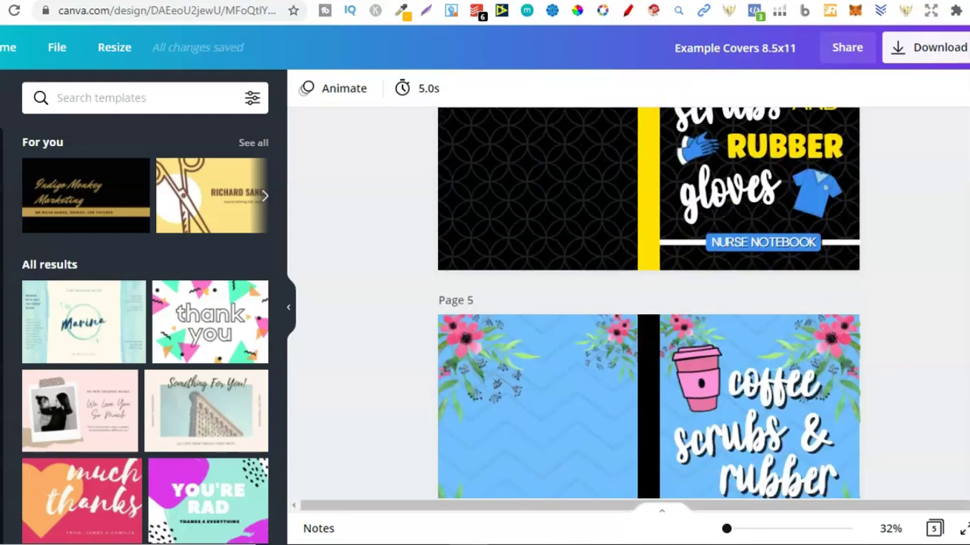
scroll(649, 303, down, 2)
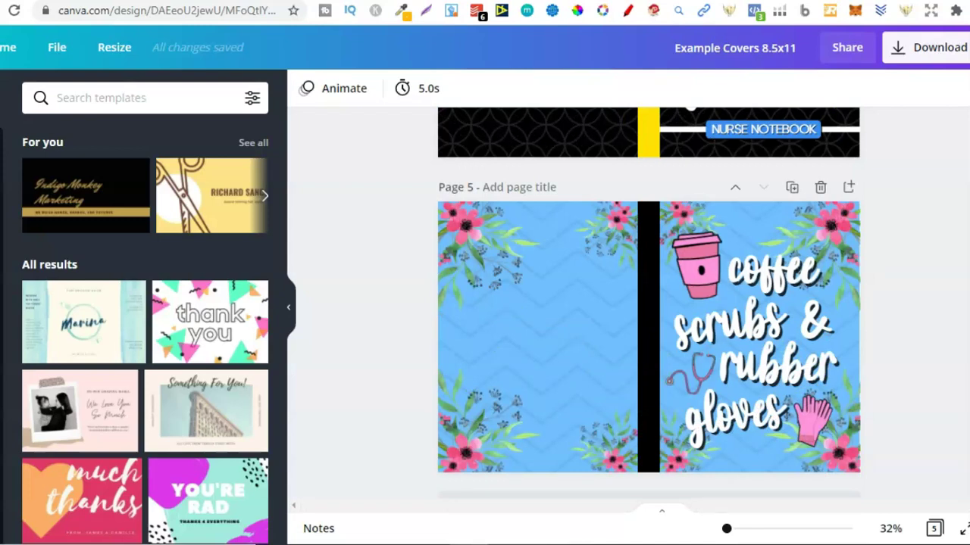
scroll(649, 303, up, 4)
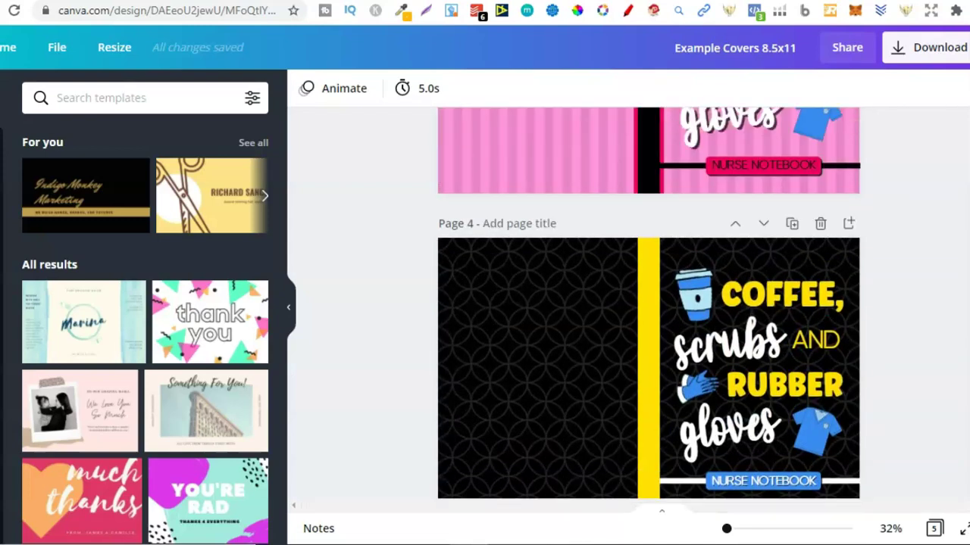
scroll(649, 303, up, 4)
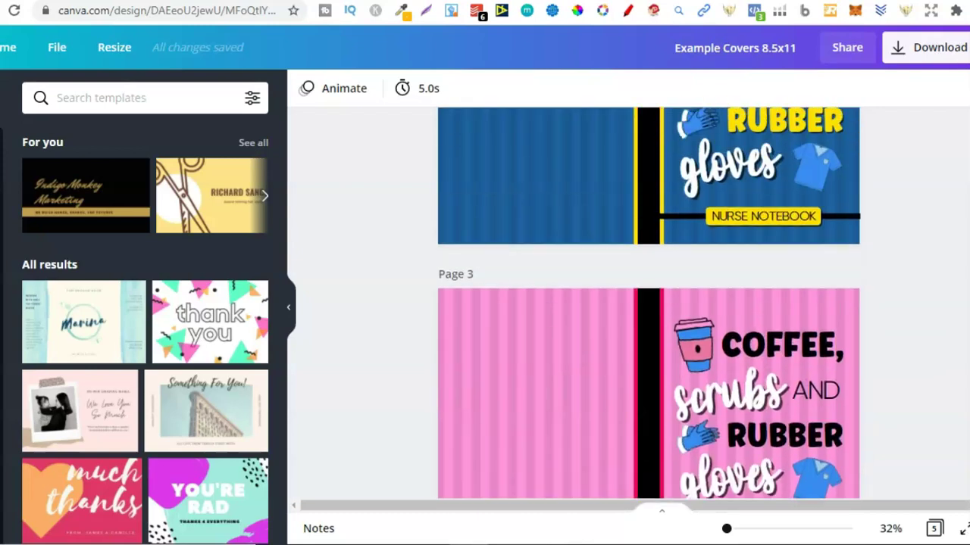
scroll(649, 303, up, 2)
click(660, 245)
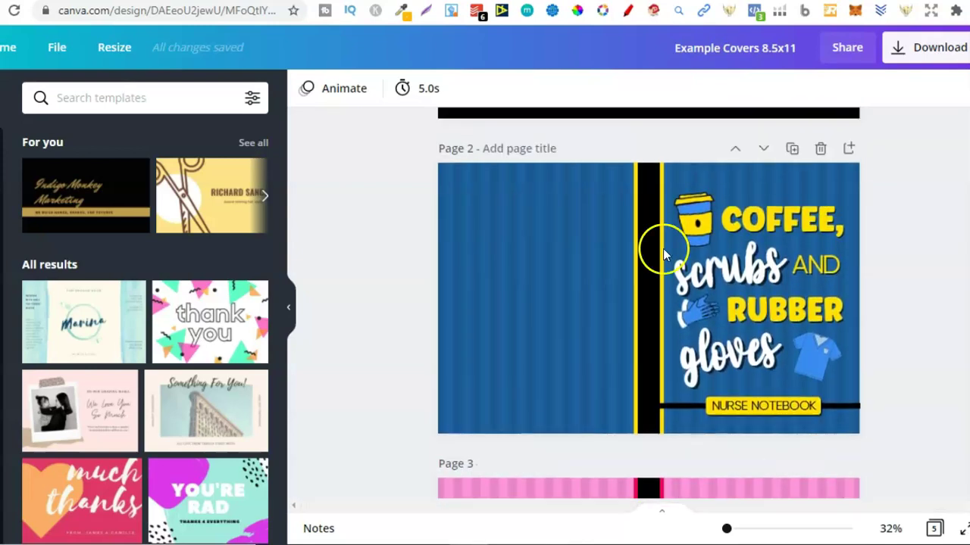
scroll(648, 303, up, 4)
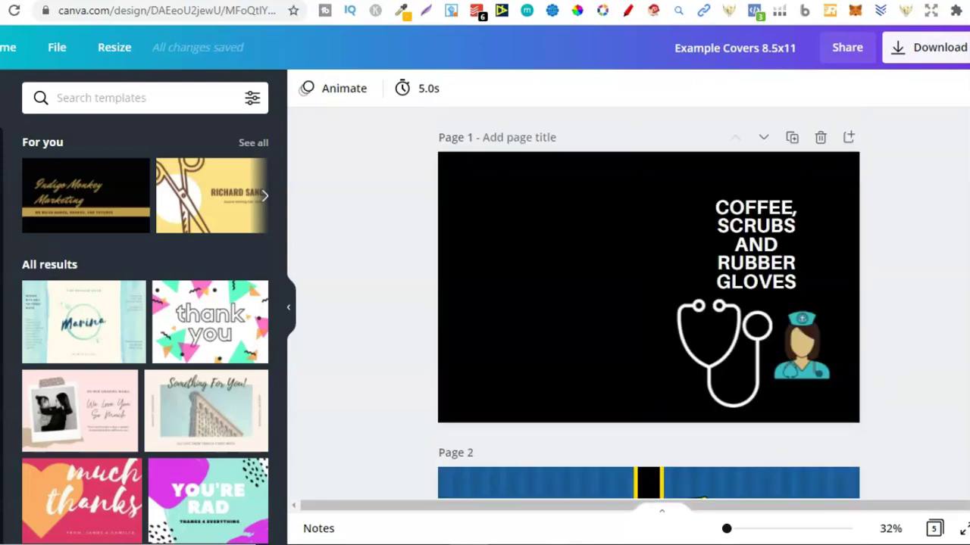
scroll(649, 303, down, 4)
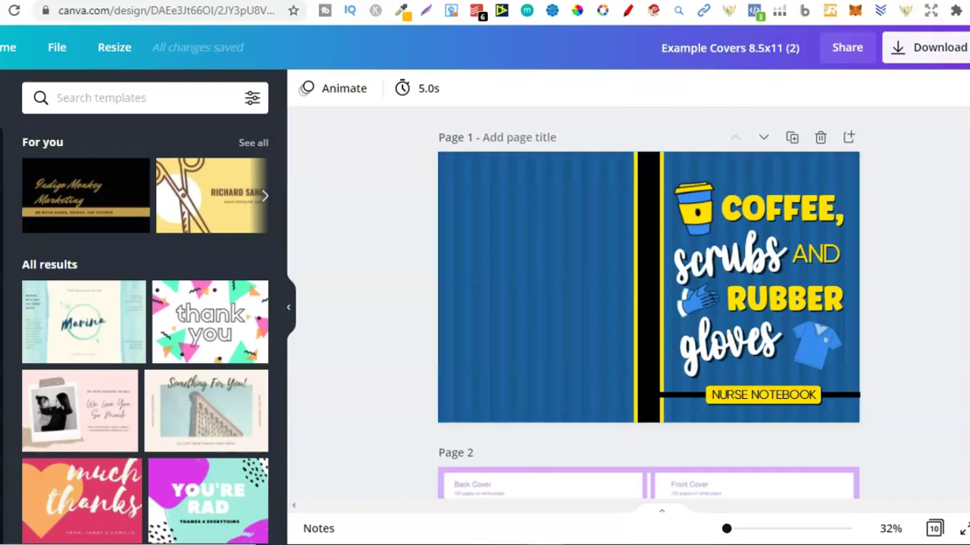
- Look through the cover build-up pages of Example Covers 8.5x11 (2), from the blank template to the styled title text, and return to page 1
scroll(648, 303, down, 5)
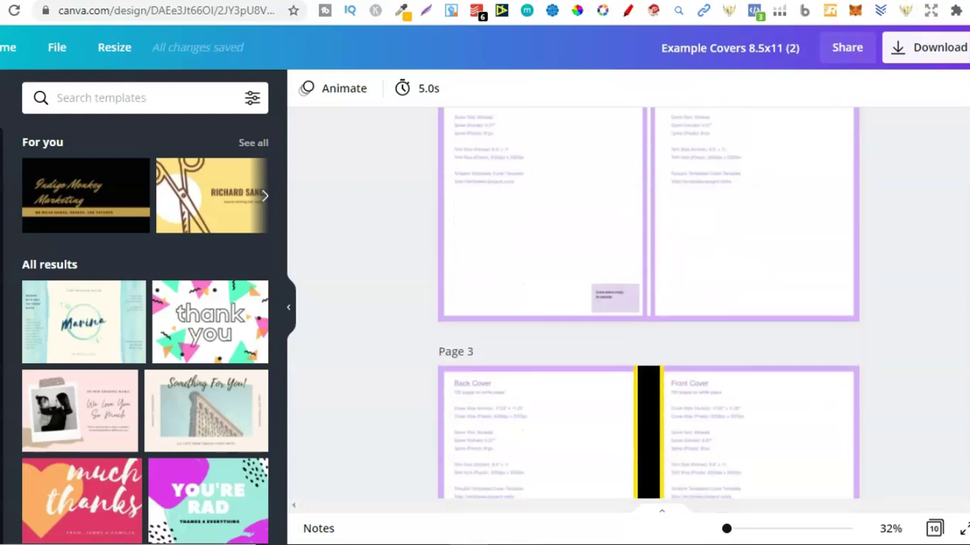
scroll(649, 303, down, 7)
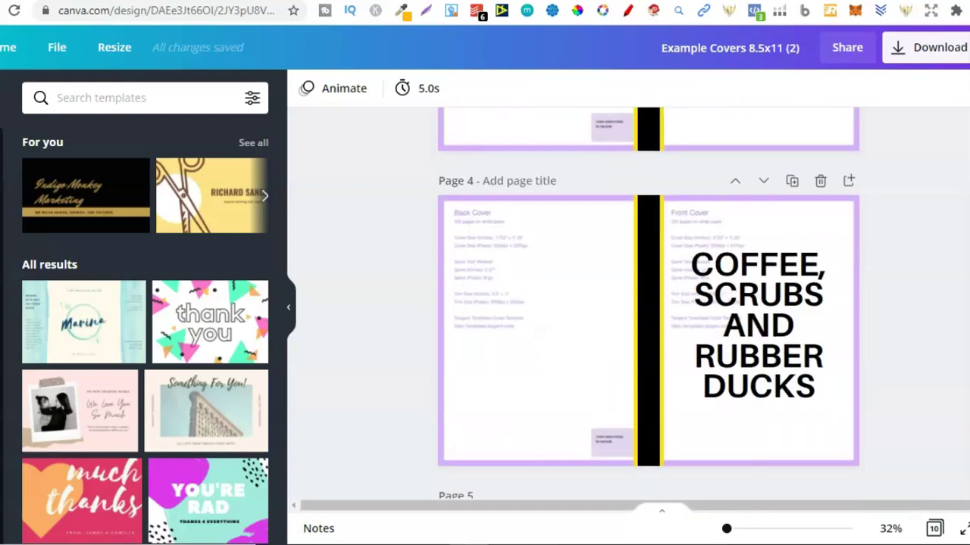
scroll(648, 303, down, 4)
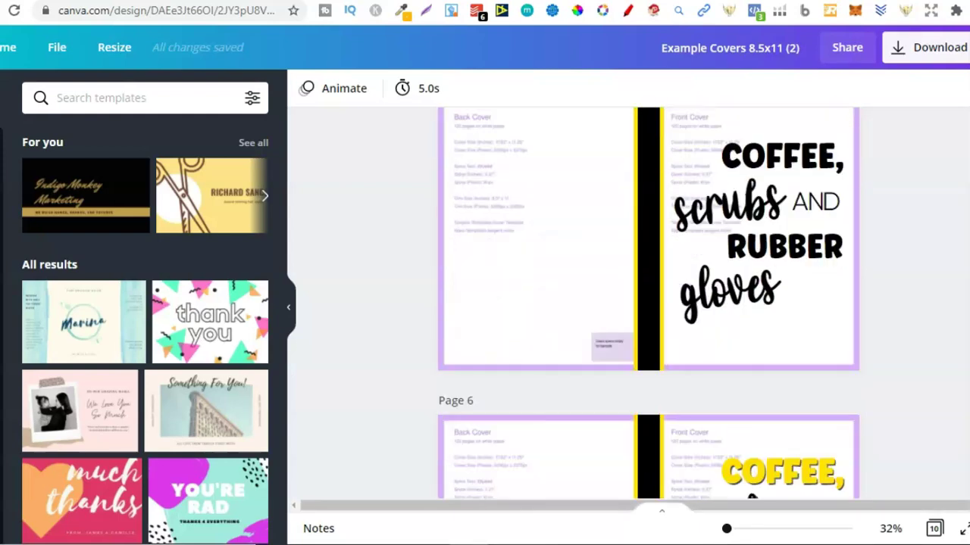
scroll(648, 303, up, 1)
scroll(649, 303, up, 6)
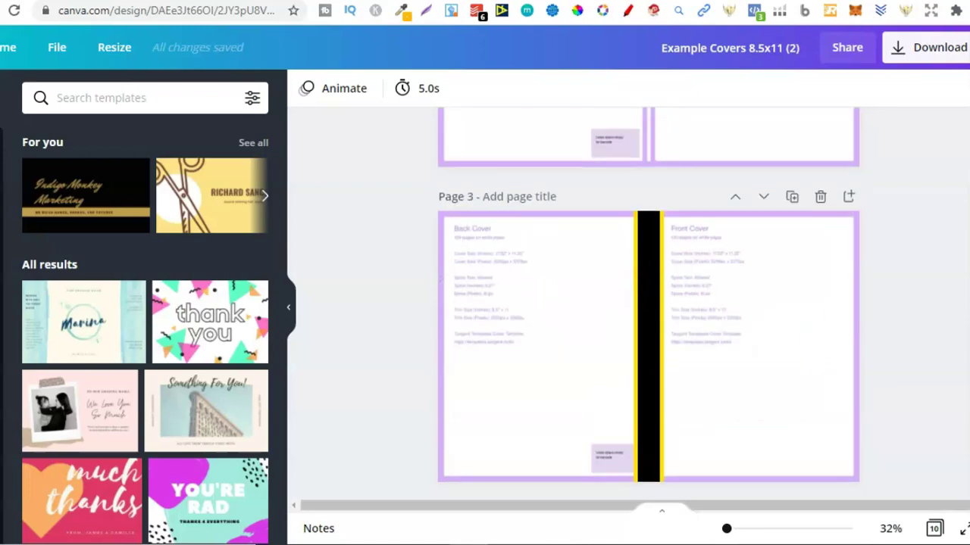
scroll(648, 303, up, 6)
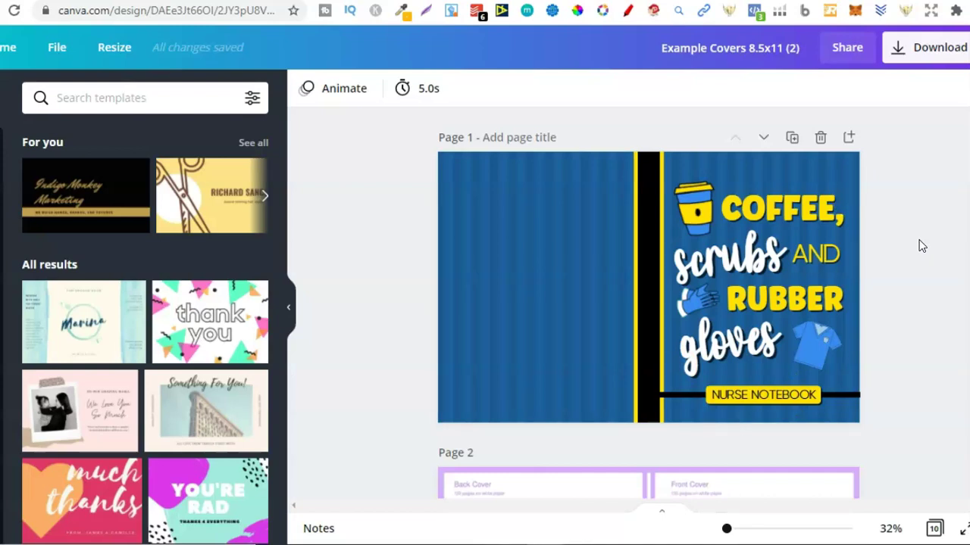
- Inspect the striped background, the COFFEE text and the coffee cup graphic on the page 1 cover
click(498, 265)
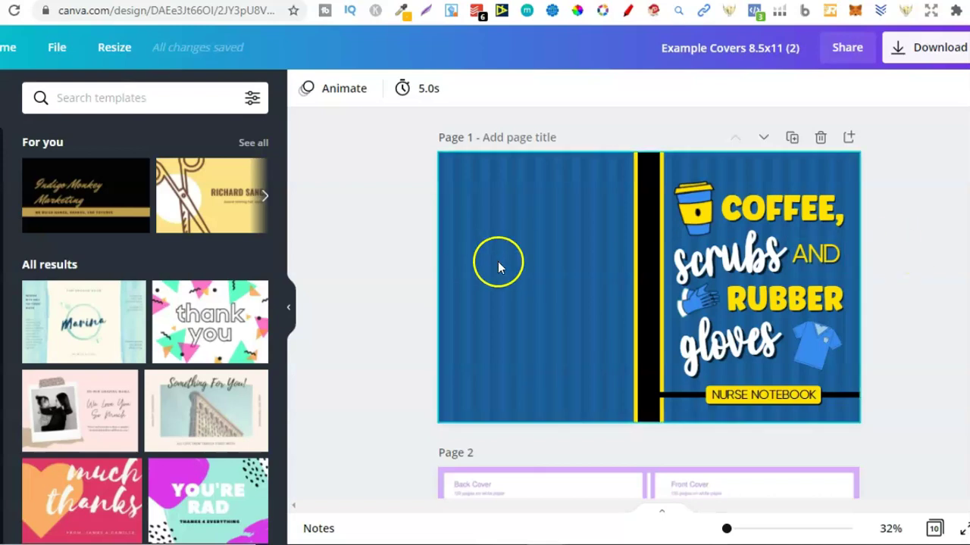
click(511, 265)
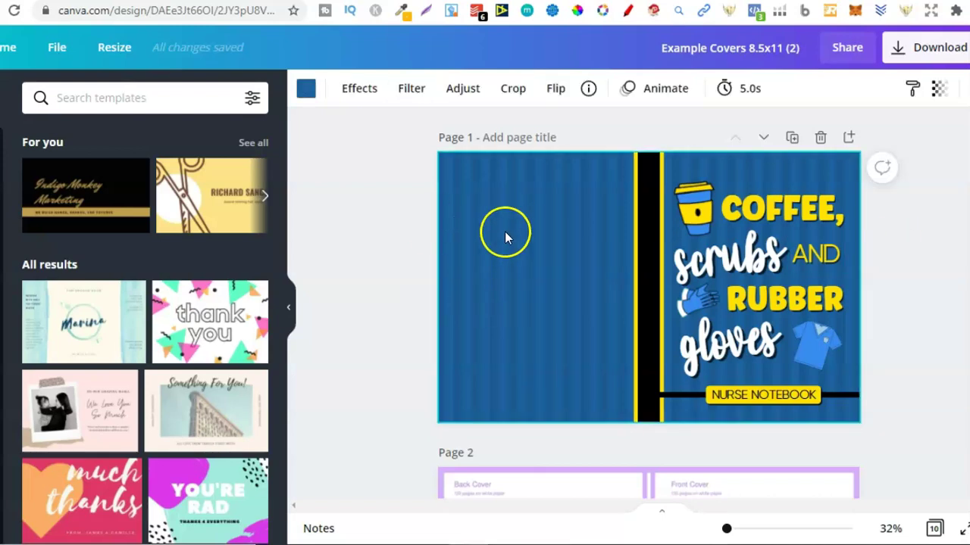
click(755, 210)
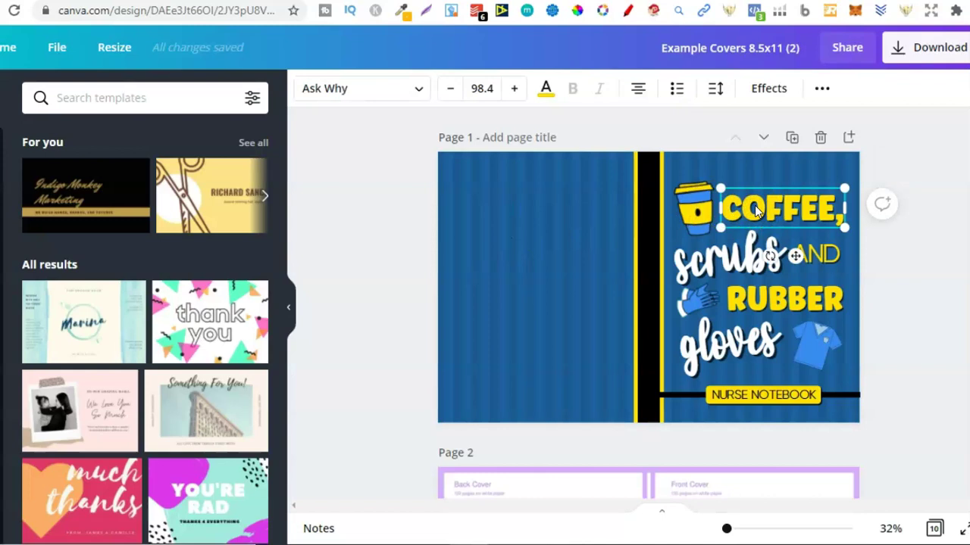
click(681, 215)
click(680, 212)
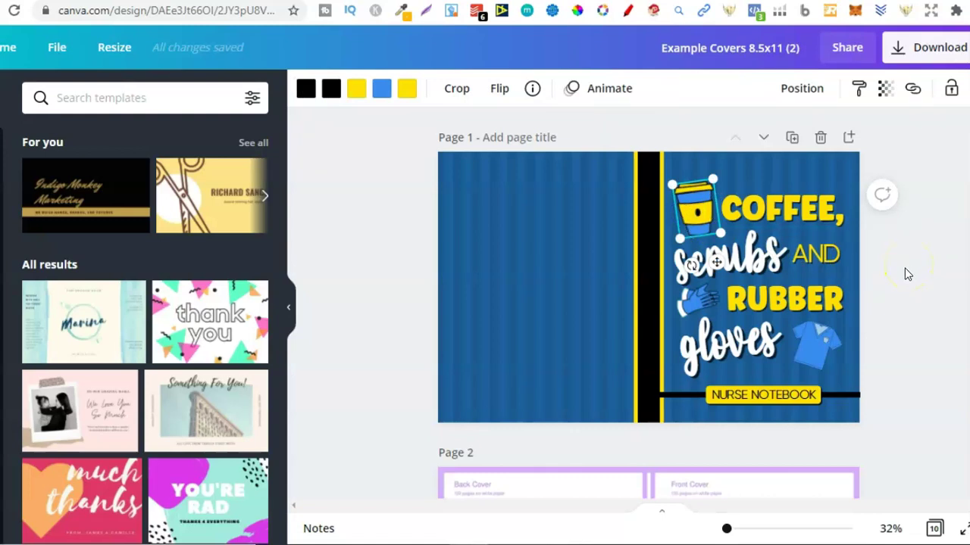
click(906, 271)
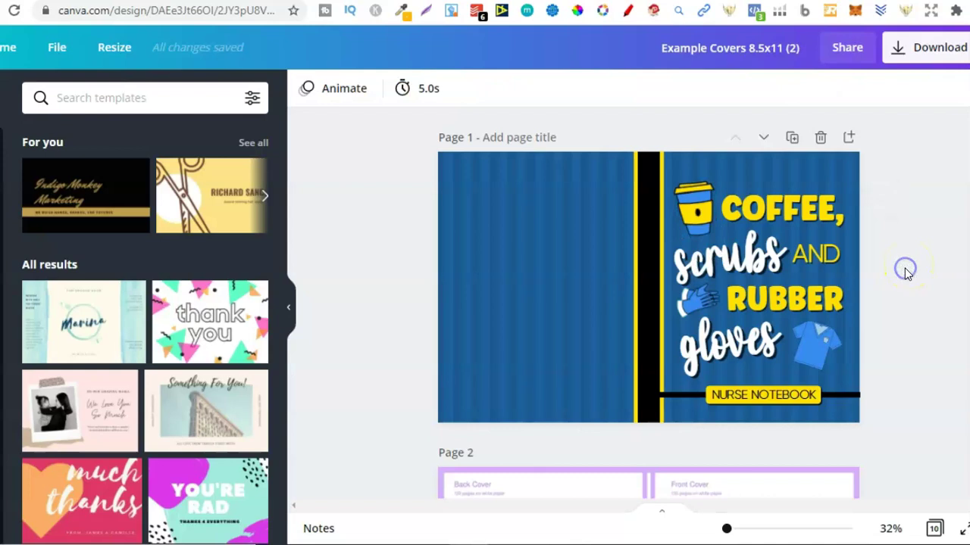
click(515, 240)
click(758, 209)
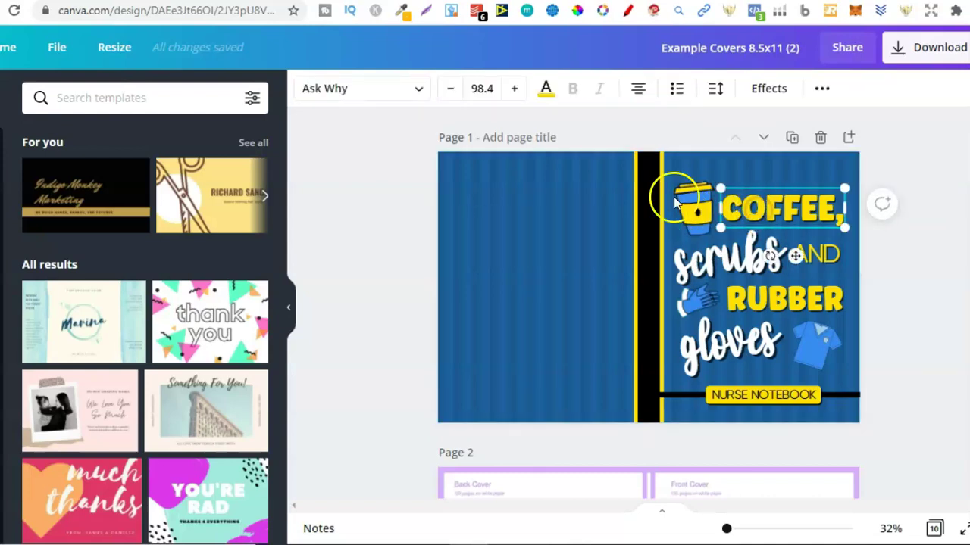
click(695, 213)
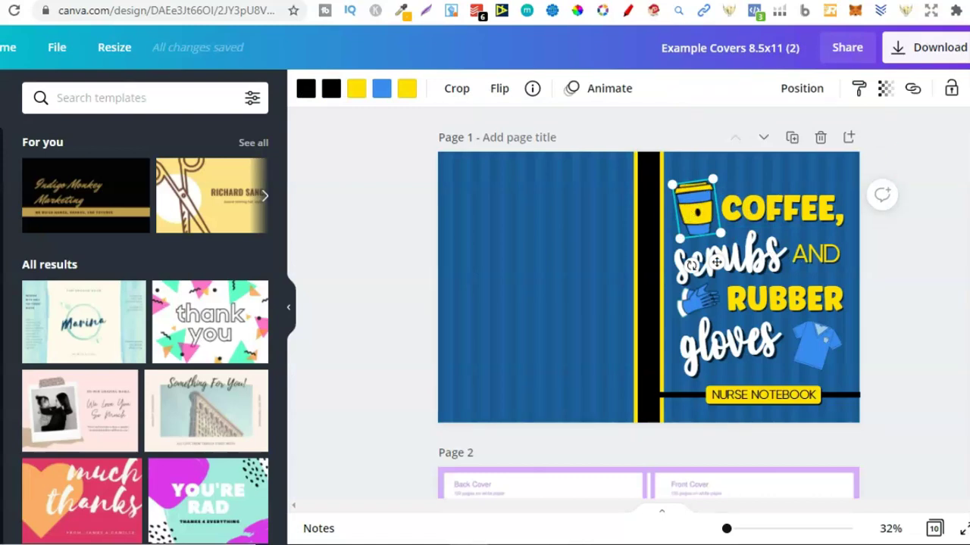
- Examine the back cover, spine and front cover areas of the template on page 2
scroll(716, 262, down, 5)
click(856, 225)
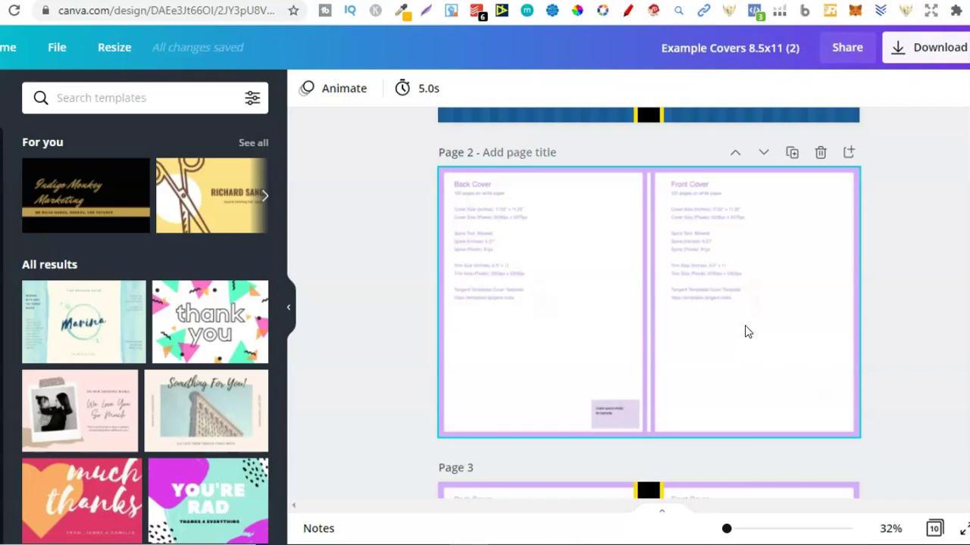
click(736, 300)
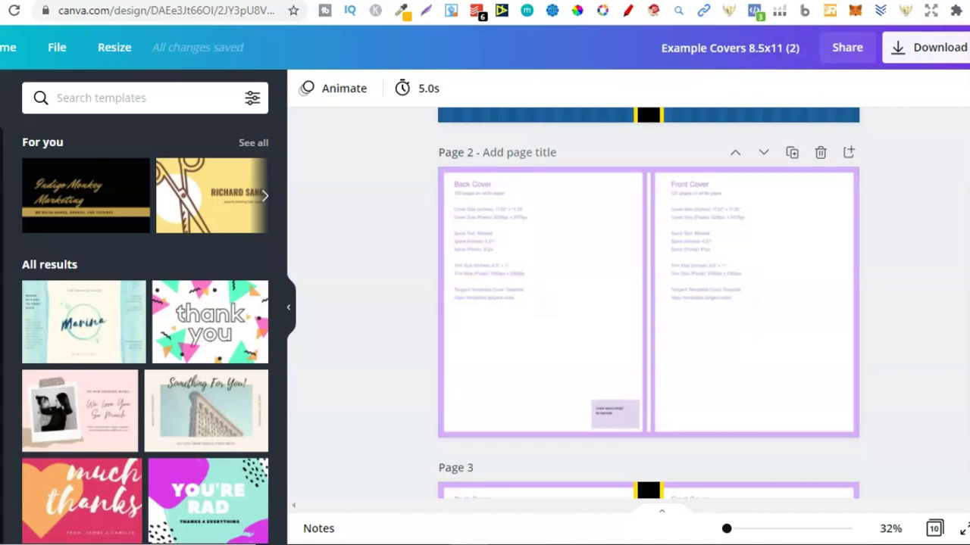
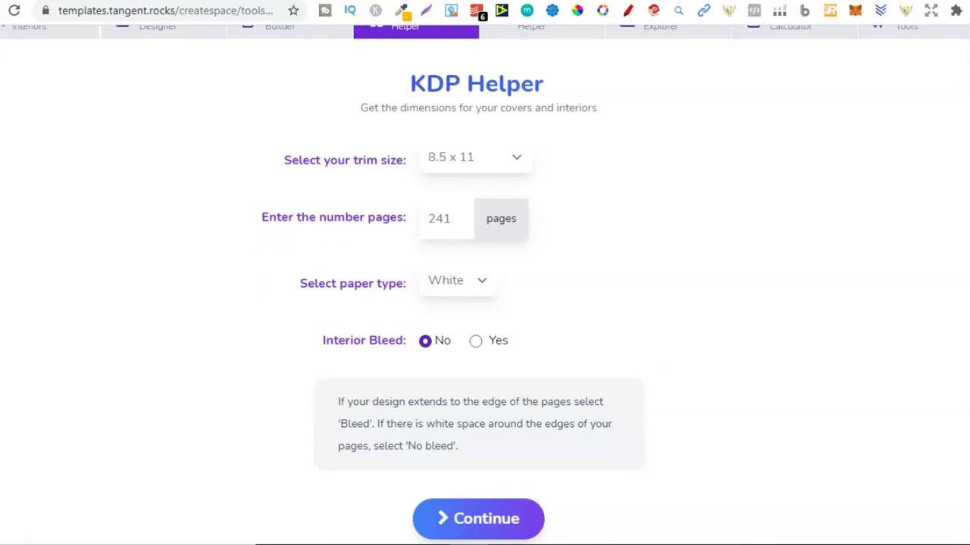
- Generate the KDP Helper cover dimensions for an 8.5 x 11 trim size, 24110 pages, white paper and no interior bleed
click(486, 509)
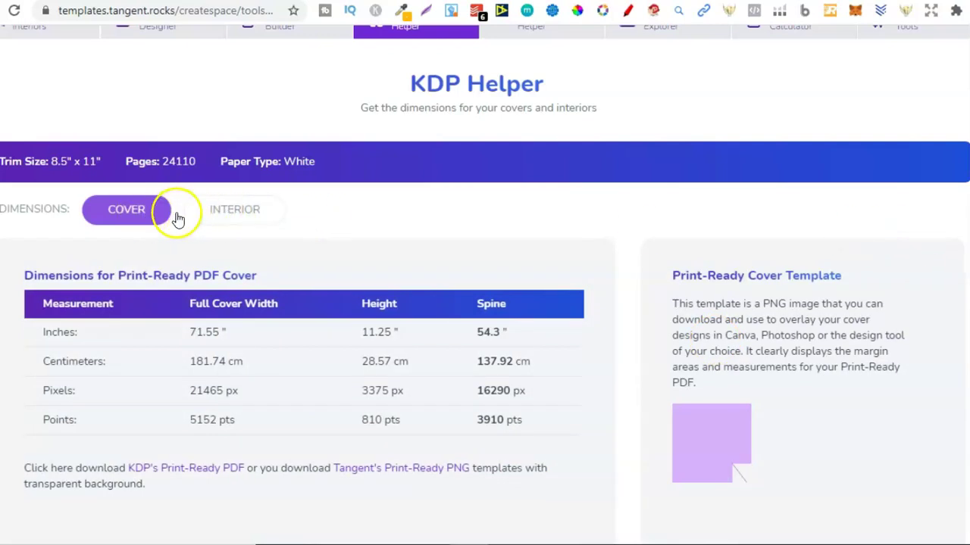
scroll(485, 303, down, 4)
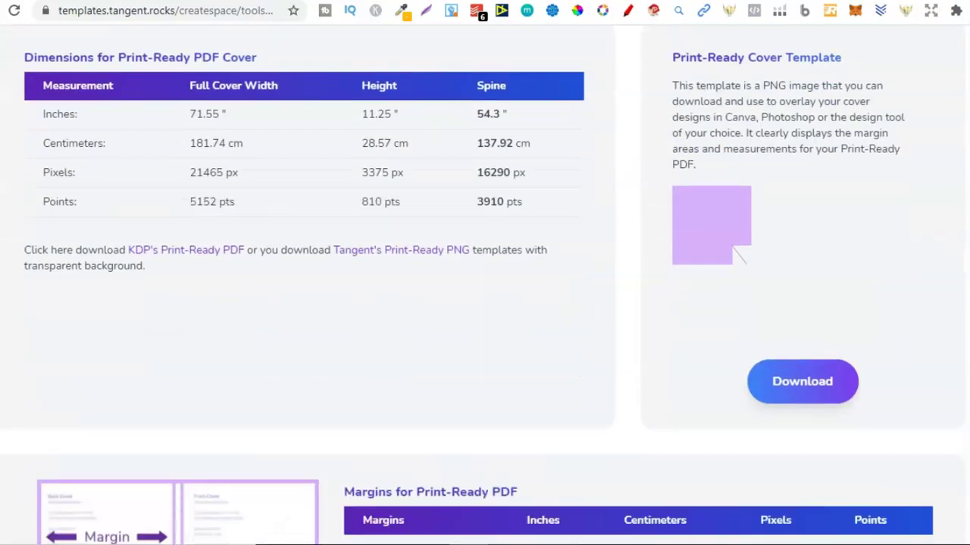
click(807, 285)
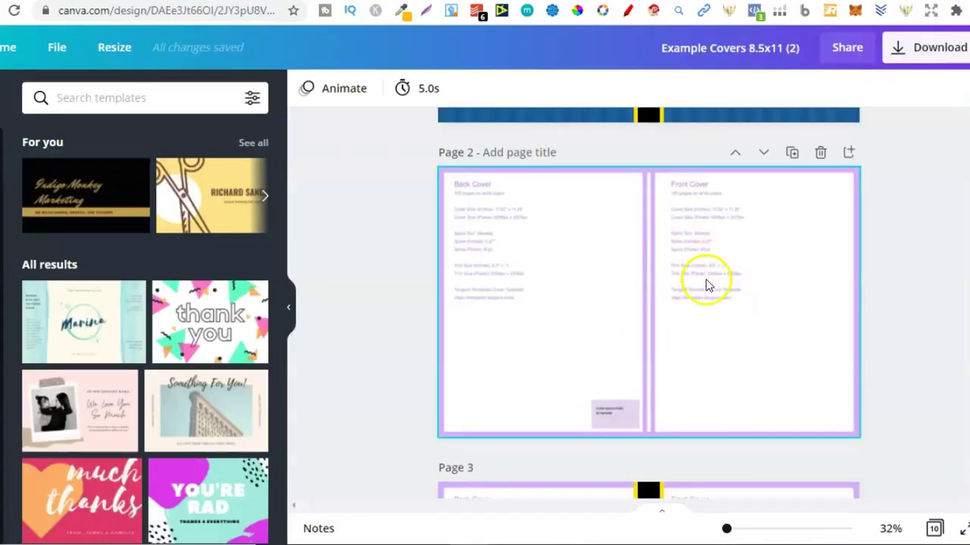
- Return to the KDP Helper results and examine the margins, Cover Creator dimensions and recommended Canva sizes
key(ctrl+shift+Tab)
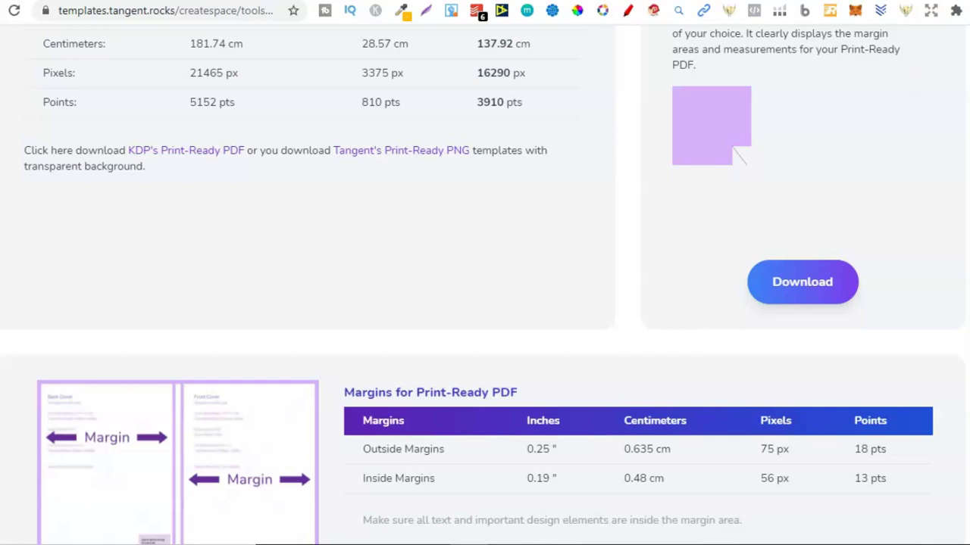
scroll(485, 303, down, 10)
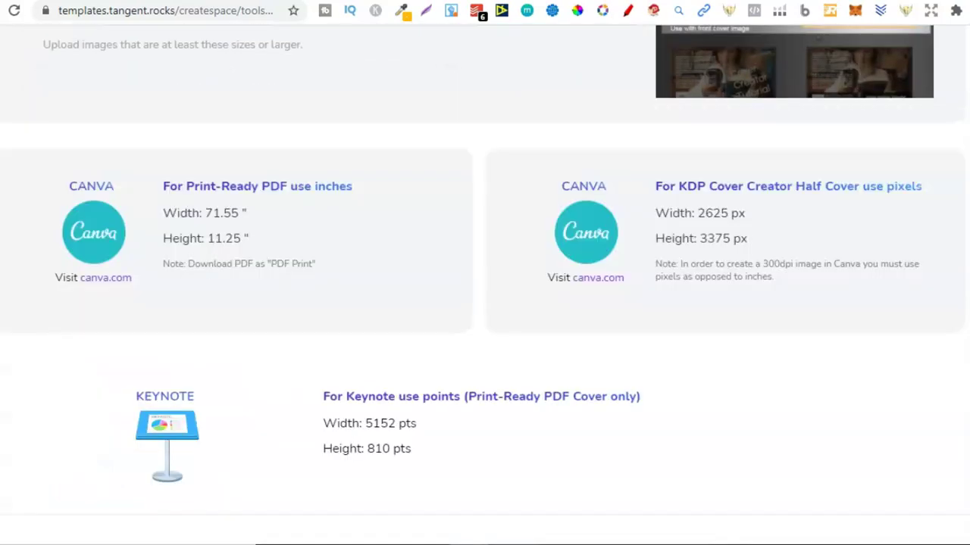
scroll(485, 303, up, 4)
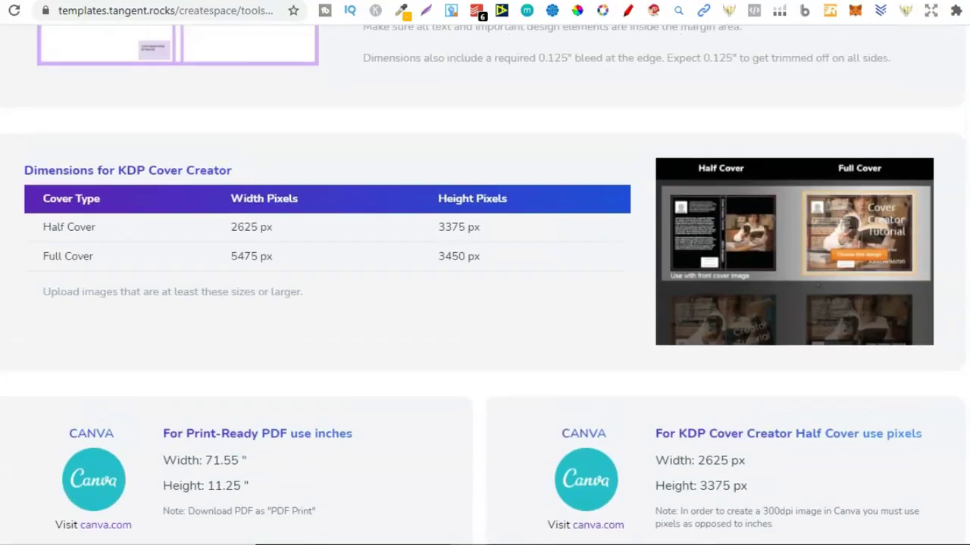
- Examine the recommended Canva size for a print-ready PDF and highlight its width value
scroll(485, 303, down, 3)
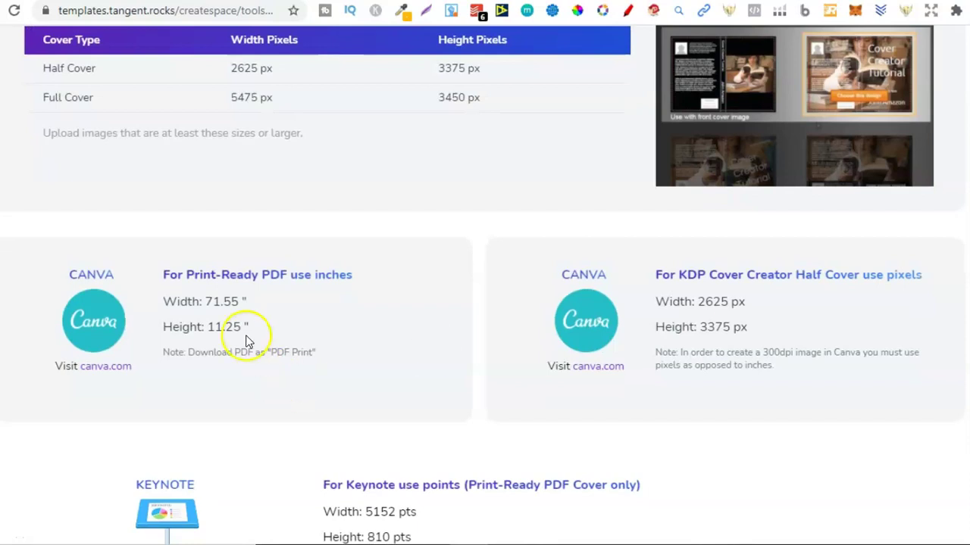
drag(208, 304, 241, 303)
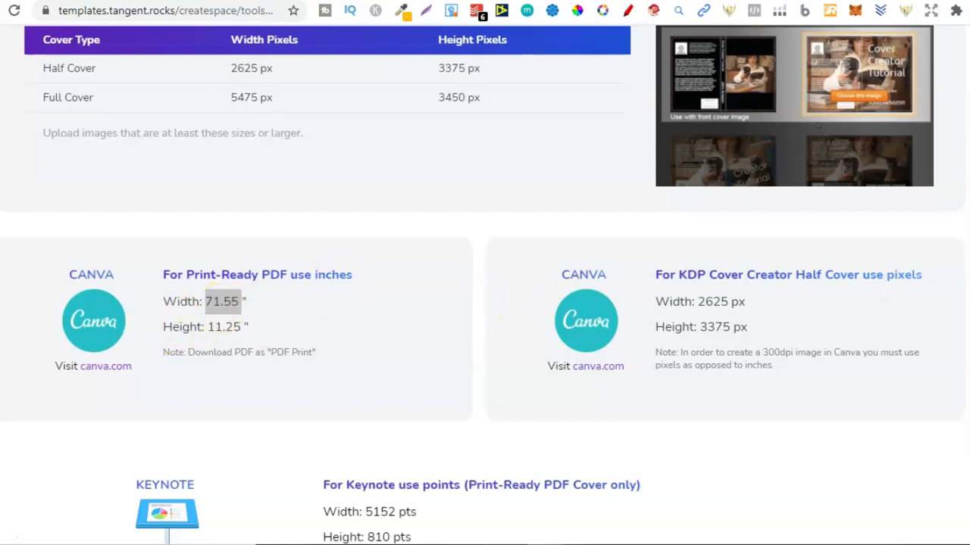
- Restart KDP Helper and generate the cover dimensions for an 8.5 x 11 trim size, 110 pages, white paper and no interior bleed
scroll(500, 318, up, 15)
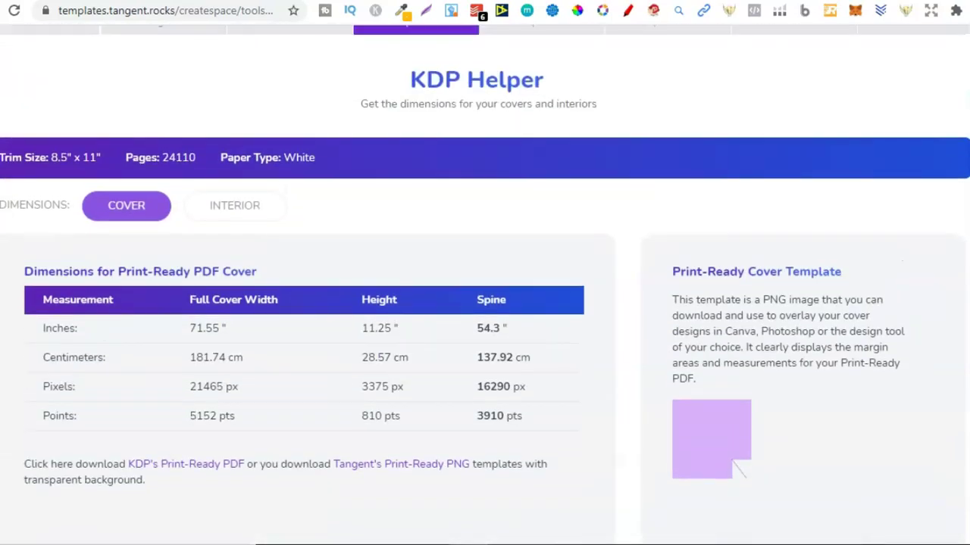
scroll(485, 288, up, 1)
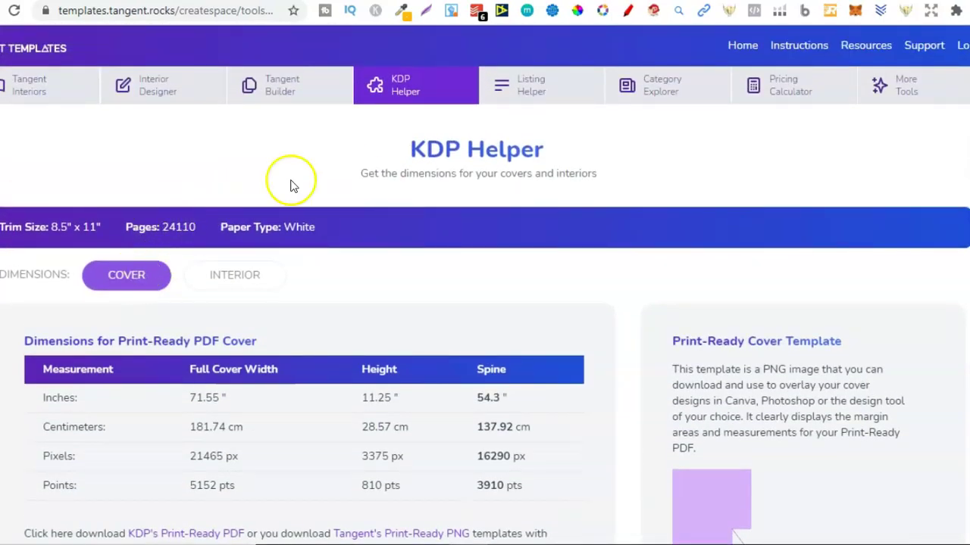
click(433, 88)
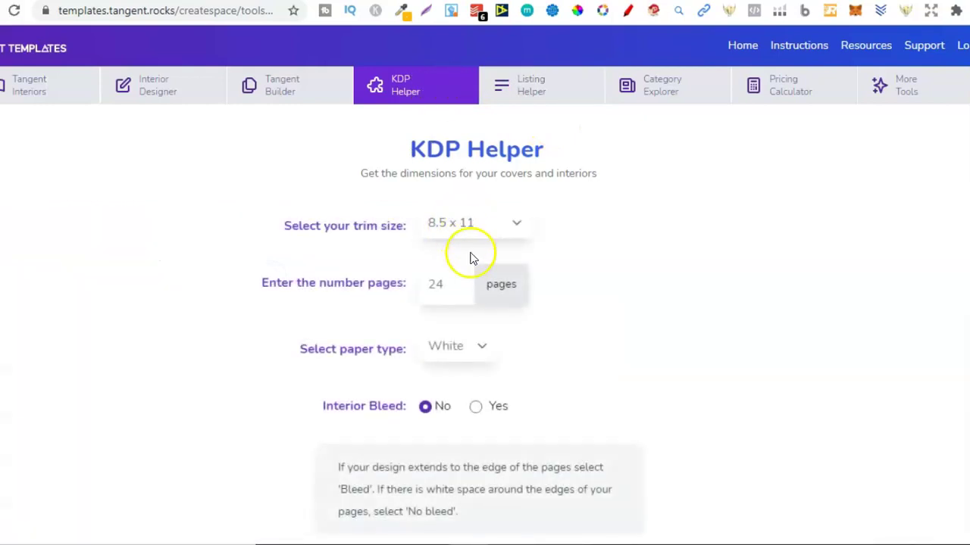
click(446, 286)
key(Num_Lock)
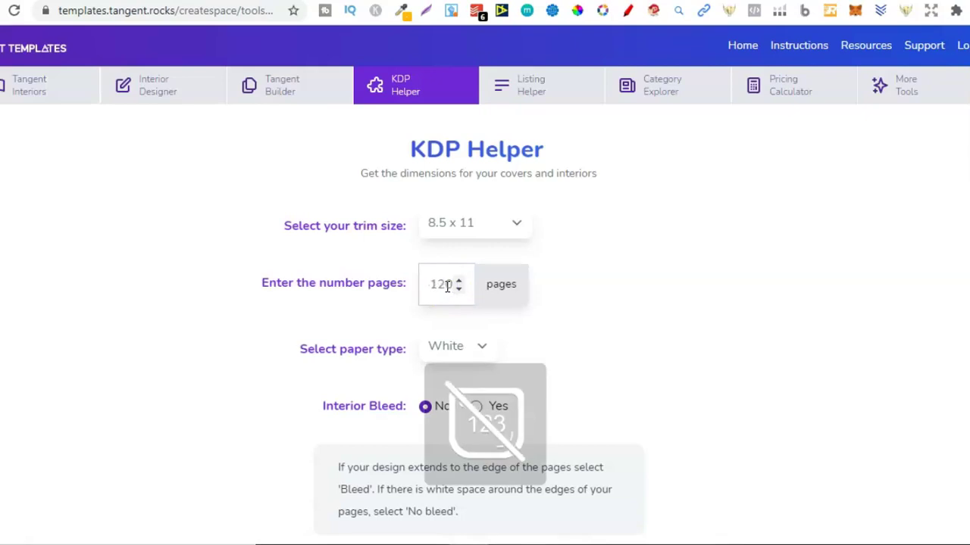
text(110)
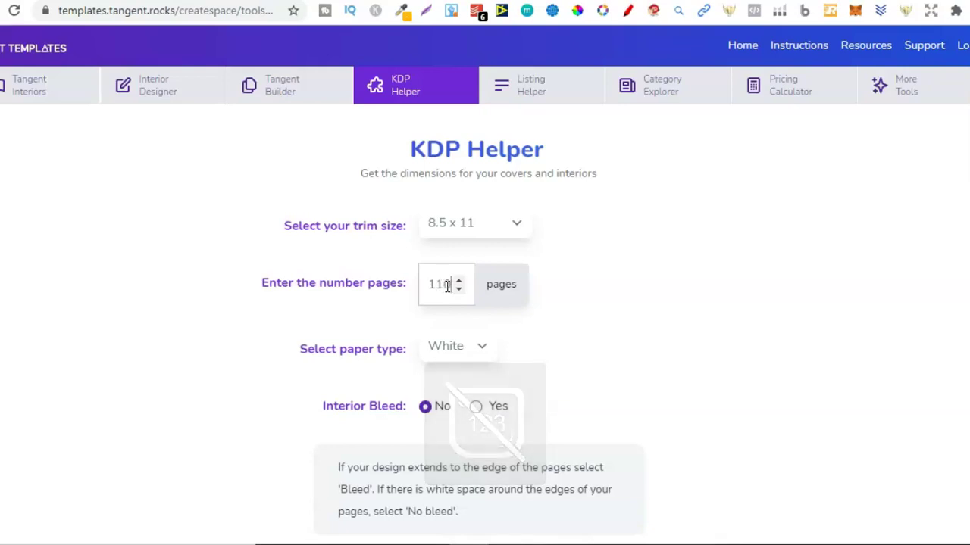
scroll(479, 238, down, 5)
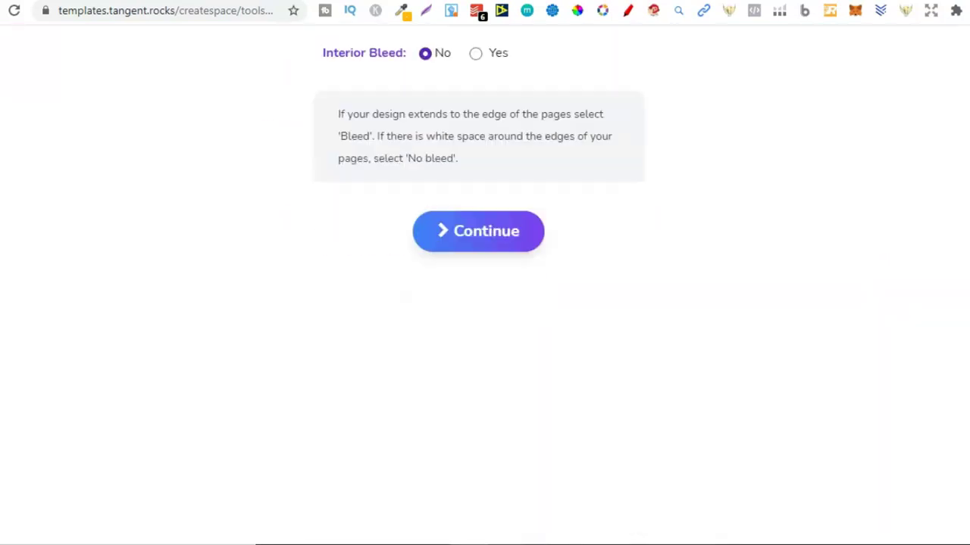
click(478, 195)
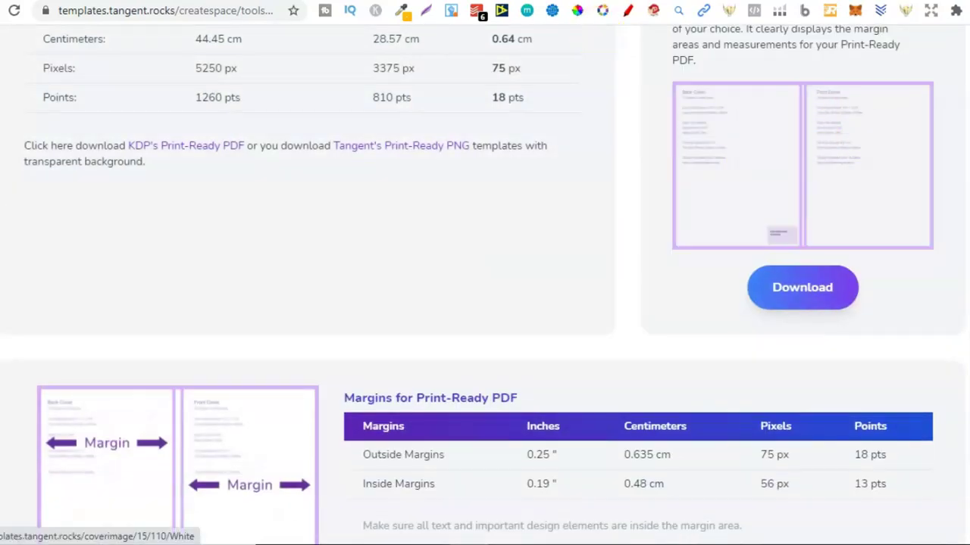
- Check the print-ready cover template preview and the width and height recommended for a Canva print-ready PDF
click(814, 152)
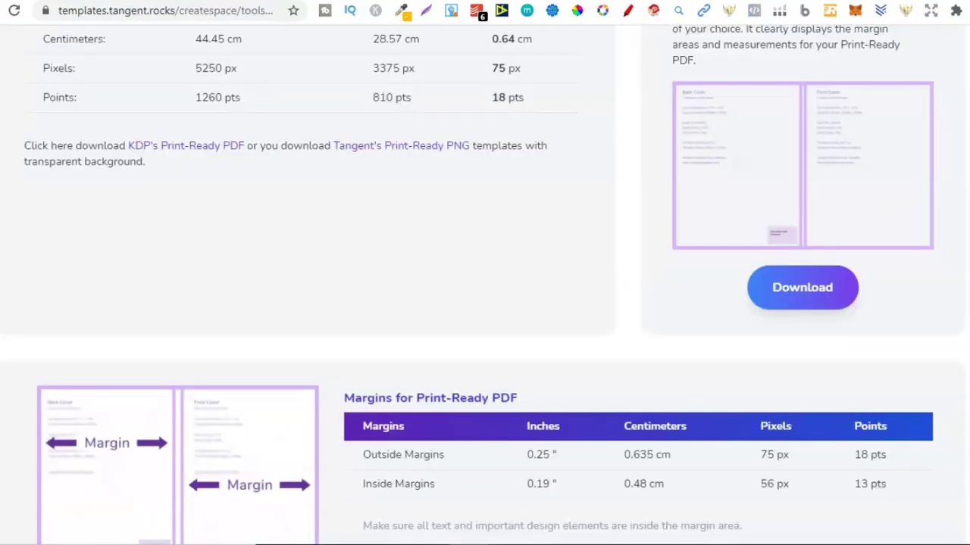
scroll(485, 303, down, 2)
scroll(485, 303, down, 6)
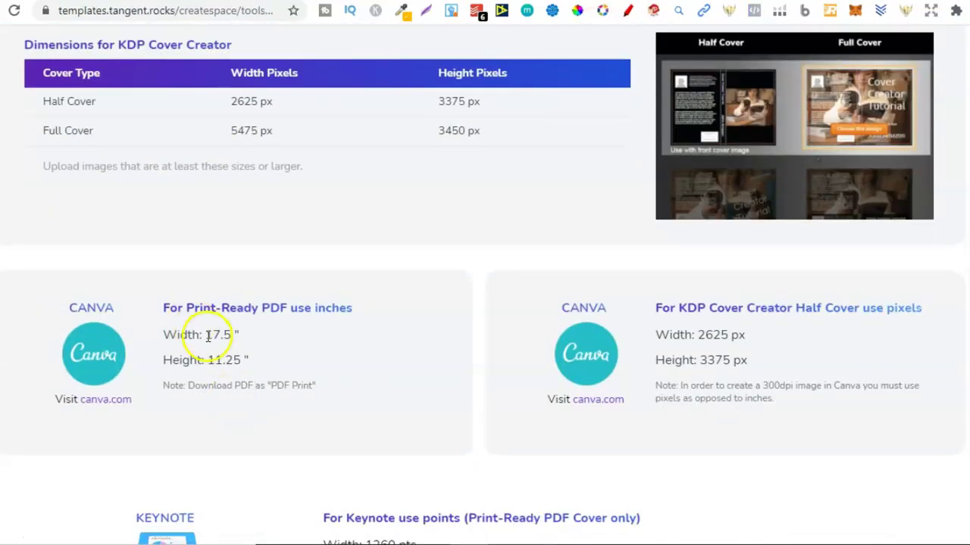
click(212, 363)
double_click(212, 363)
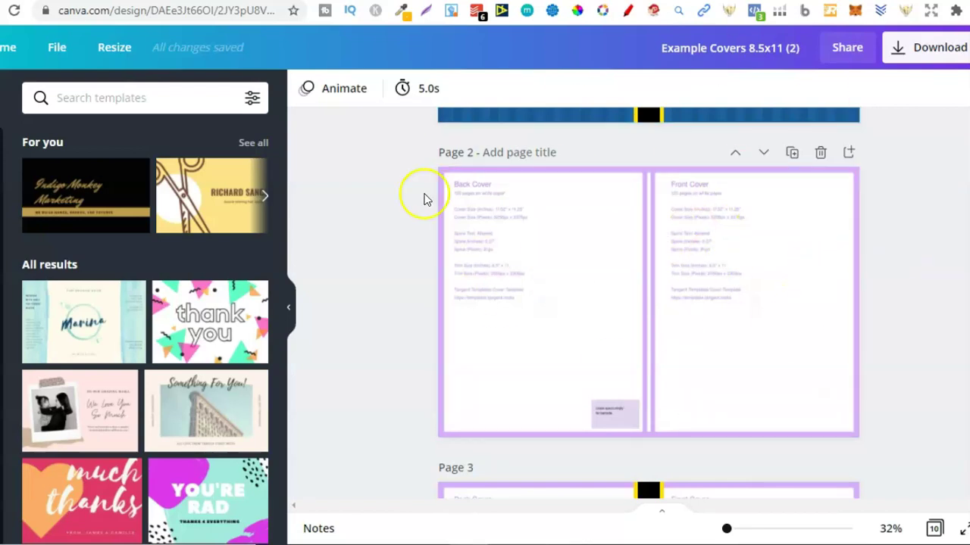
- In the Canva cover design, examine the template on page 3 and select its black spine bar
scroll(873, 225, down, 4)
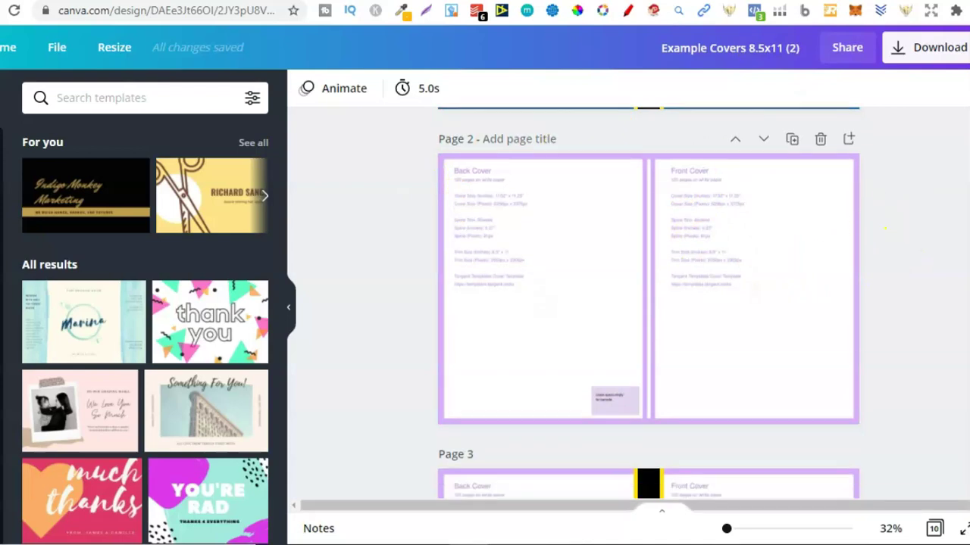
scroll(885, 227, down, 1)
click(807, 253)
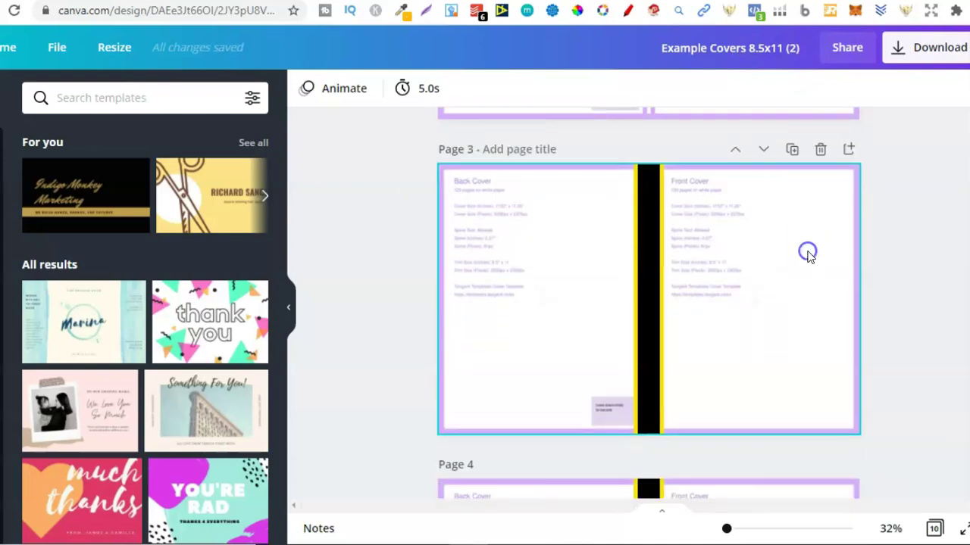
click(644, 212)
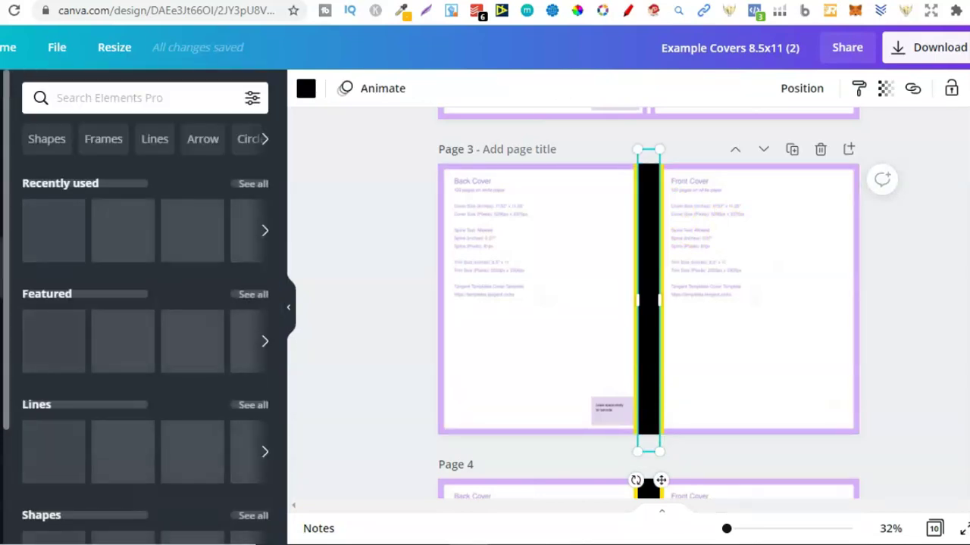
- Try a square shape as a spine bar on page 3, narrowing it and stretching it to the cover's lower edge, and delete it
drag(283, 205, 284, 256)
click(256, 403)
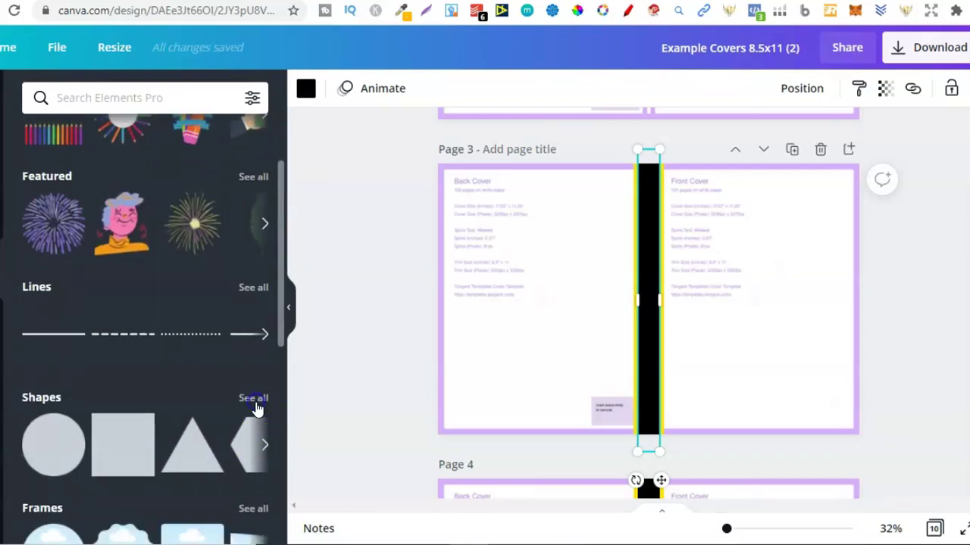
click(146, 208)
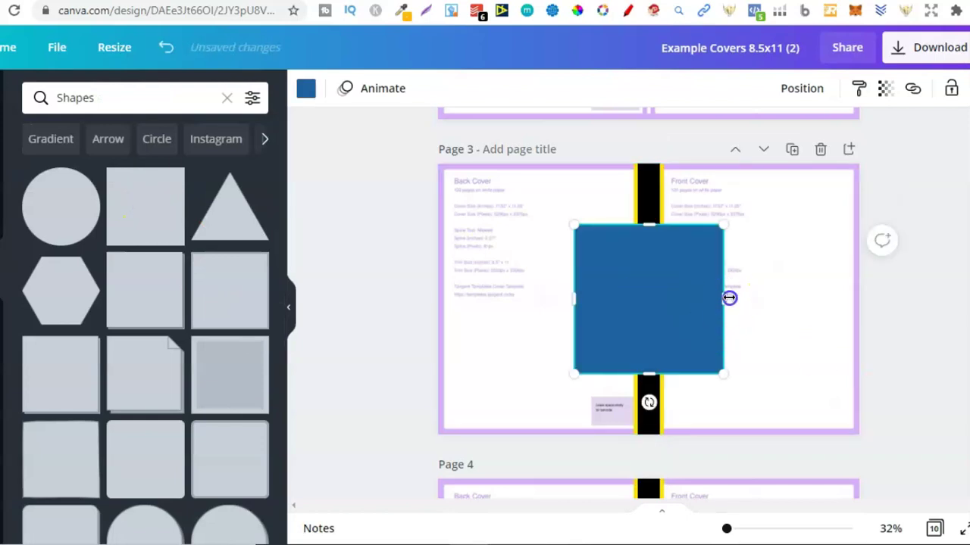
drag(669, 300, 628, 307)
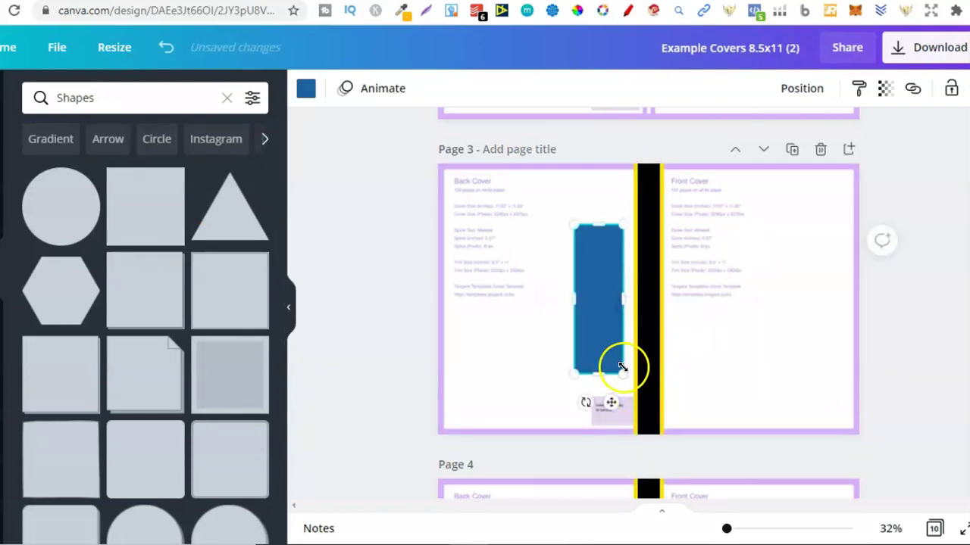
drag(652, 397, 669, 418)
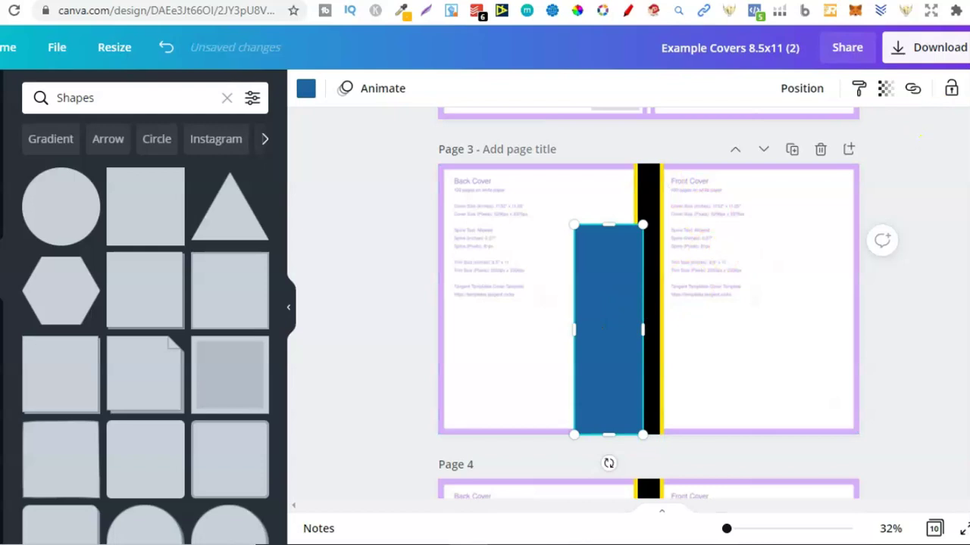
key(Delete)
- Lock the cover template image on page 3
click(725, 232)
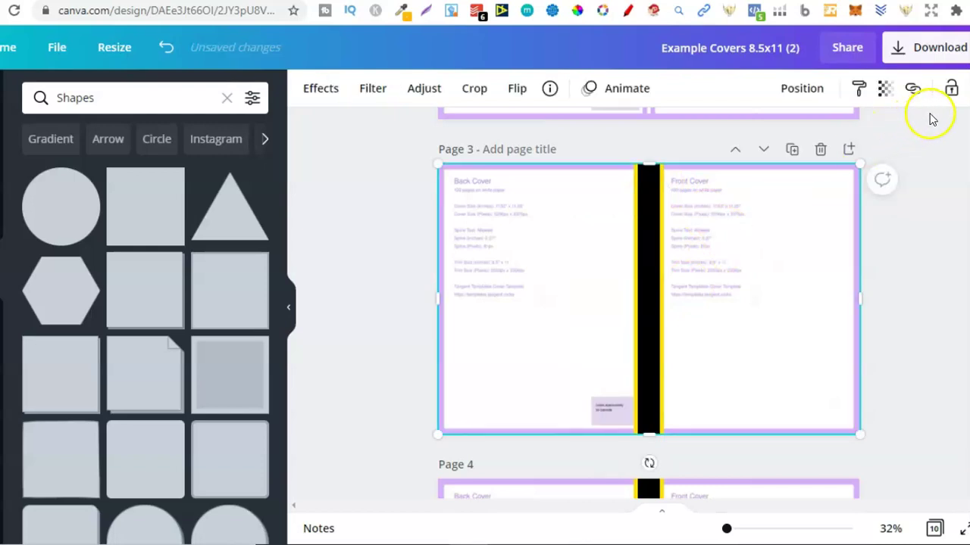
click(947, 89)
- Try moving the black and yellow spine bars together onto the front cover, and undo the move
click(457, 296)
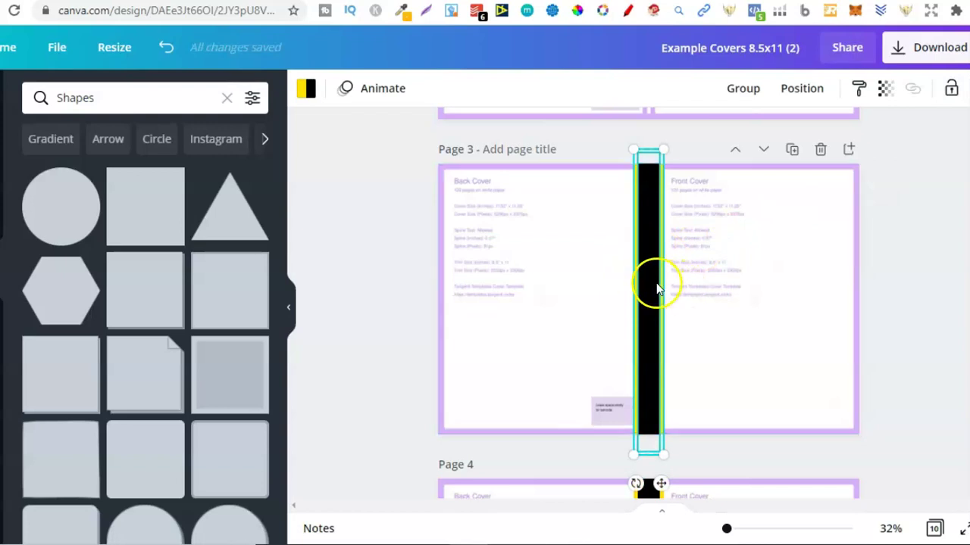
drag(649, 287, 730, 288)
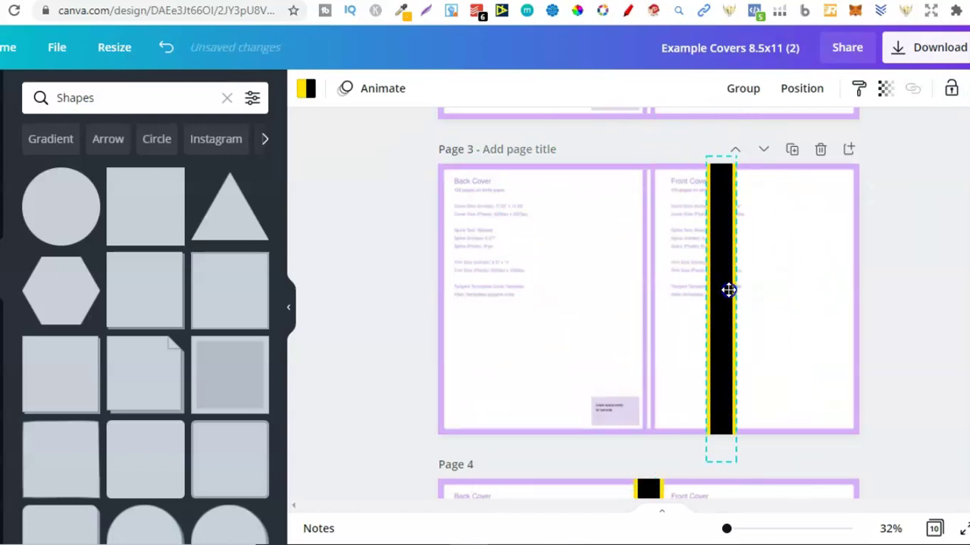
click(168, 47)
key(Escape)
- Compare the plain single-font cover text on page 4 with the mixed-font version on page 5
scroll(648, 303, down, 1)
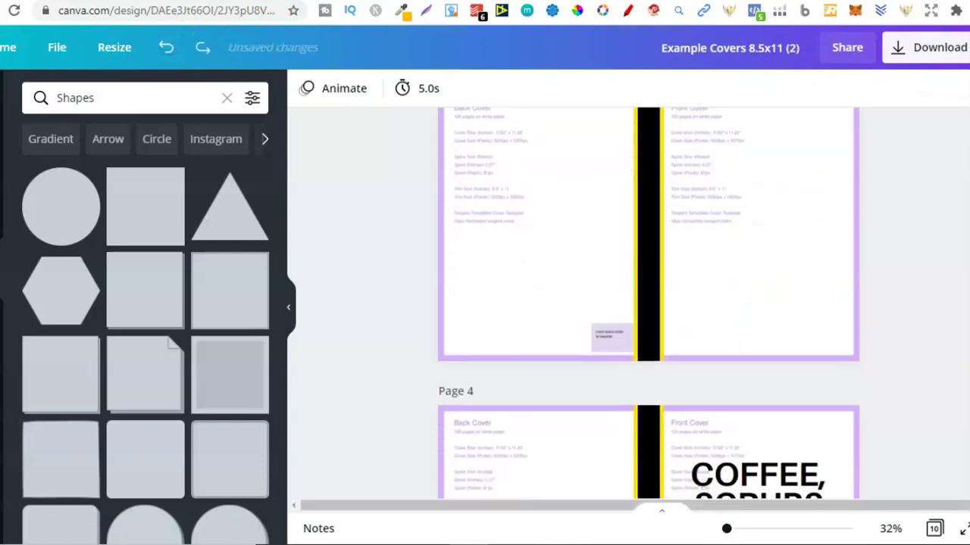
scroll(709, 380, down, 3)
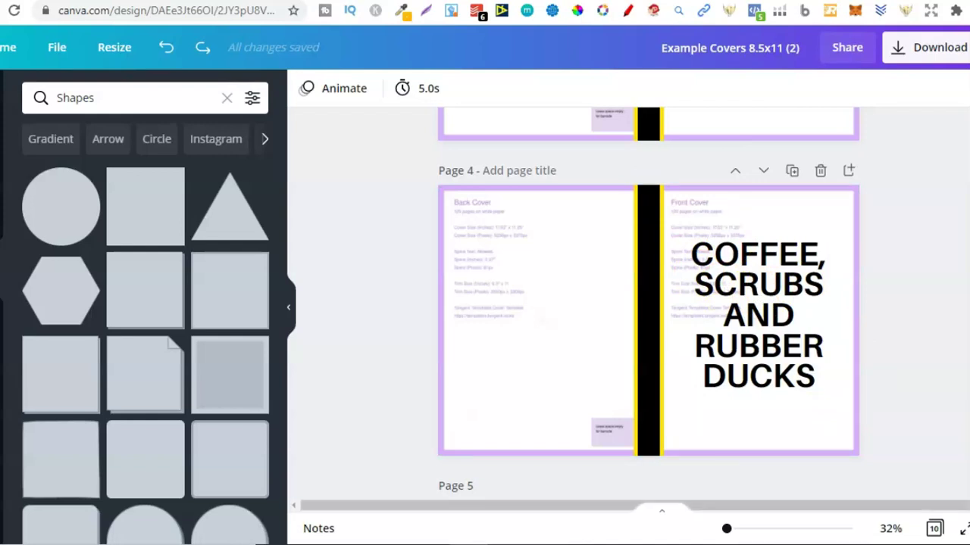
scroll(649, 303, down, 4)
scroll(649, 303, down, 1)
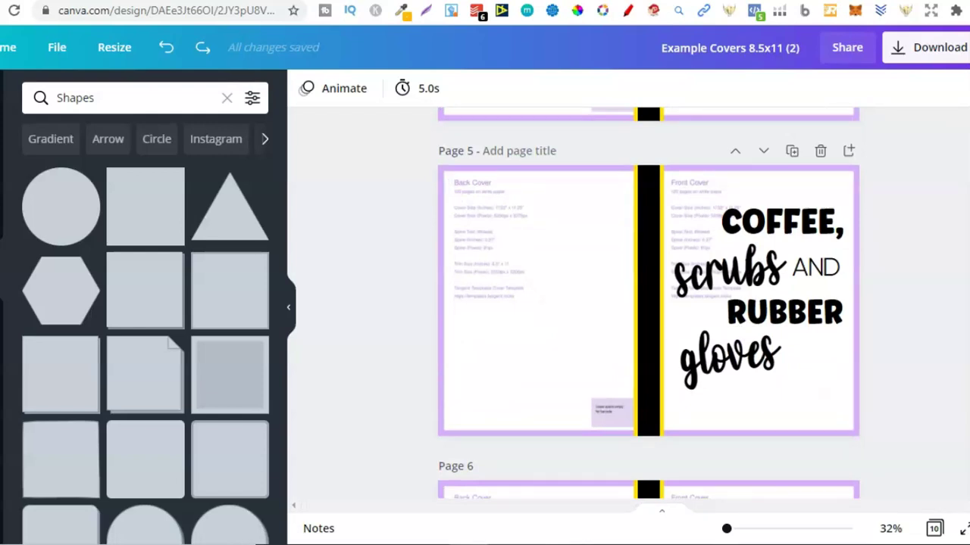
scroll(646, 467, up, 5)
scroll(649, 303, down, 5)
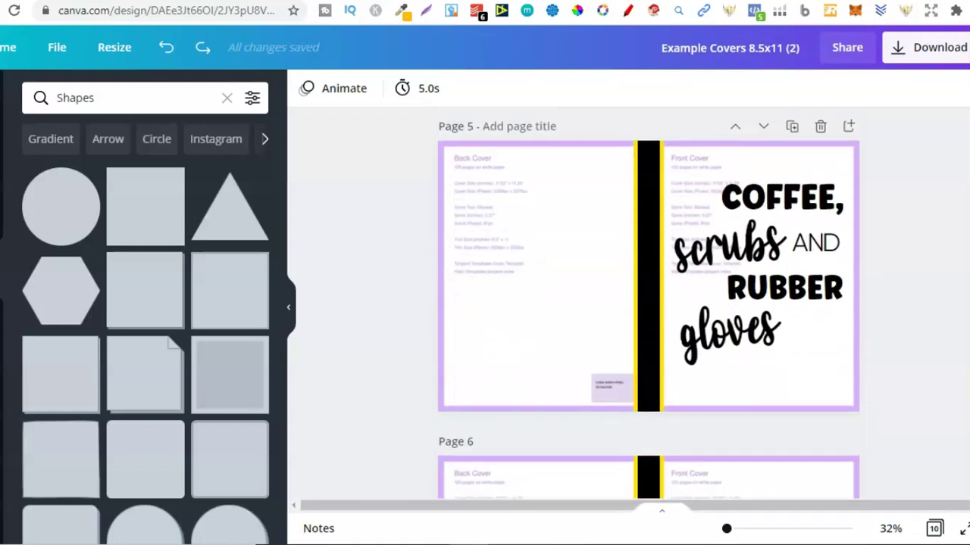
scroll(648, 303, up, 1)
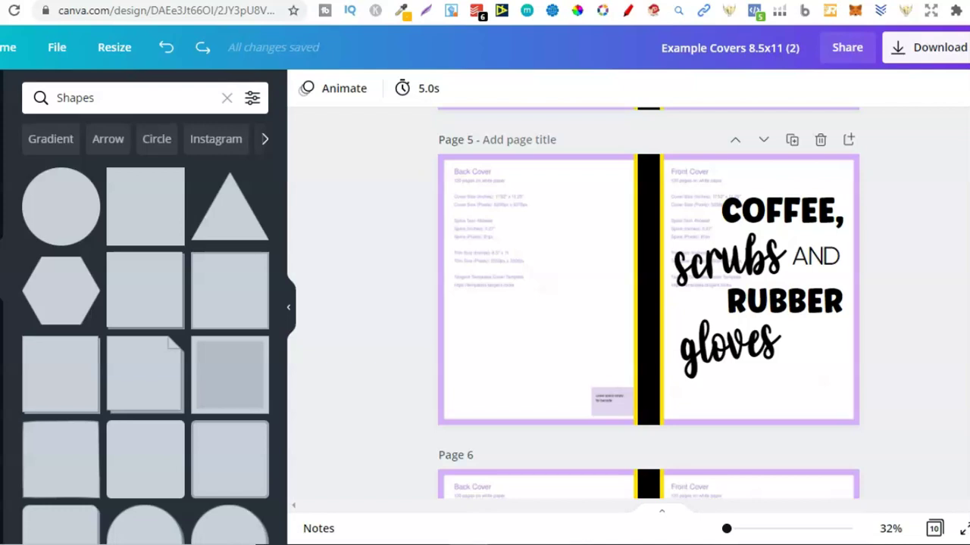
scroll(649, 295, up, 4)
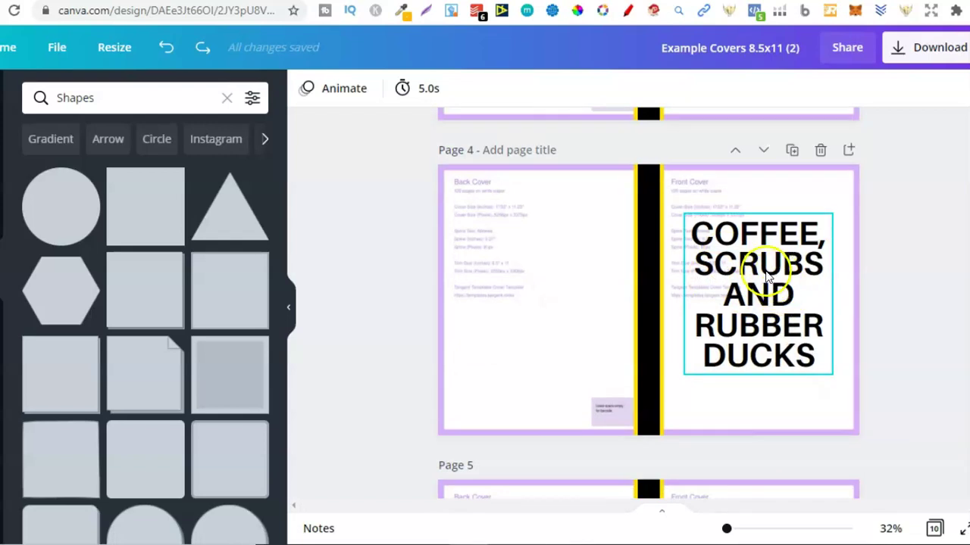
scroll(648, 295, down, 4)
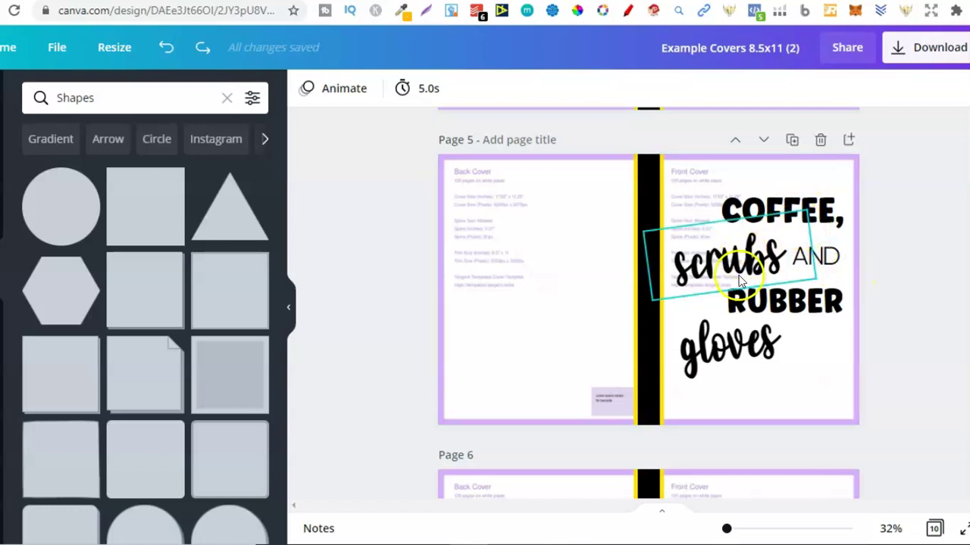
- Inspect the fonts and sizes used for the words COFFEE and scrubs on page 5
click(797, 213)
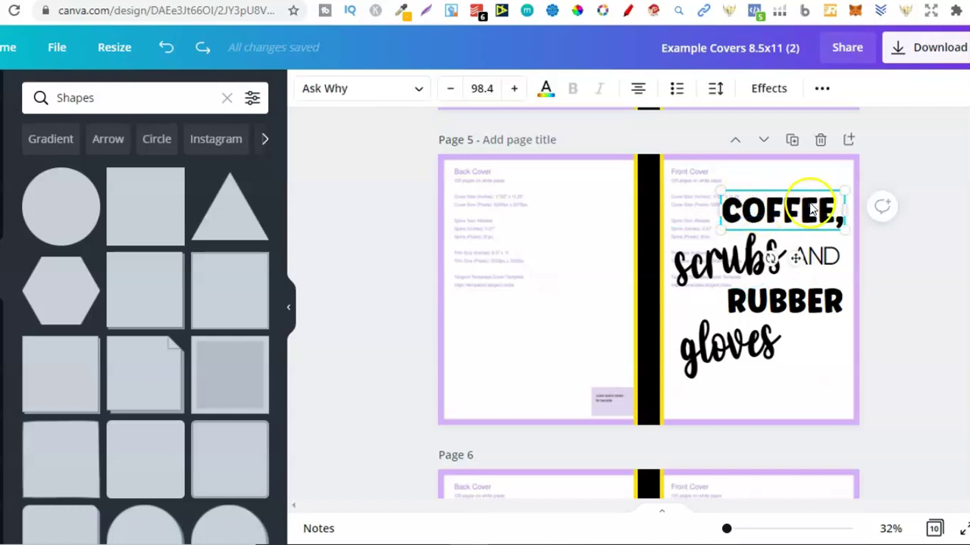
click(718, 263)
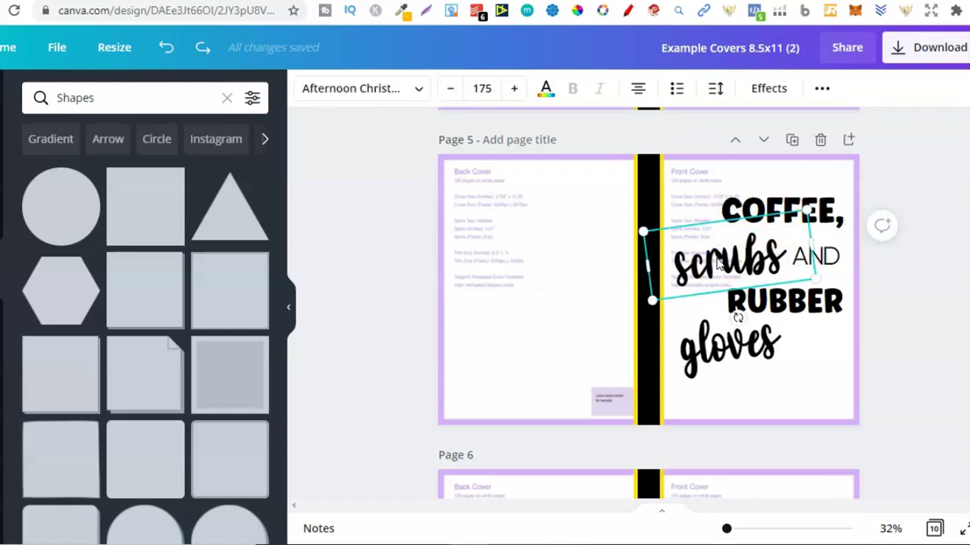
click(746, 212)
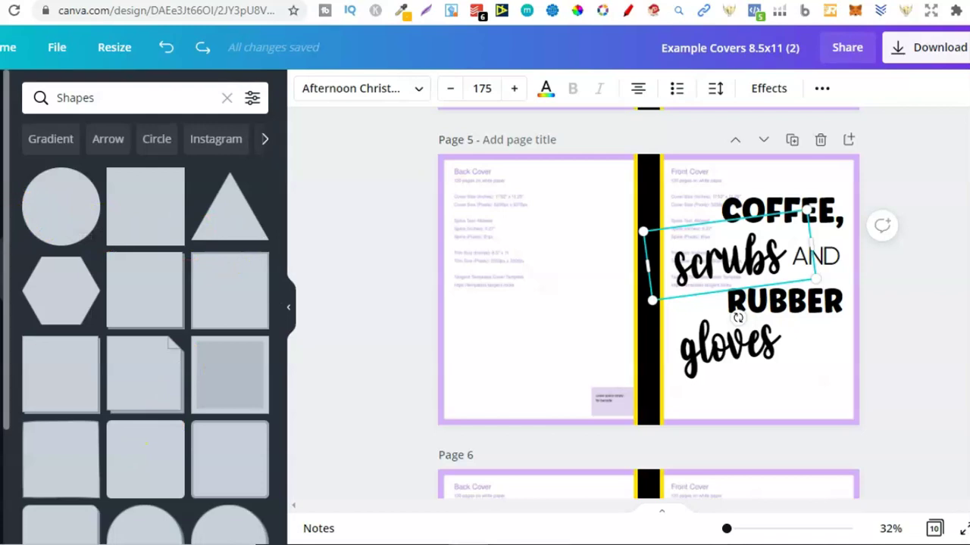
- Browse the ready-made text combinations for examples of paired fonts
click(1, 228)
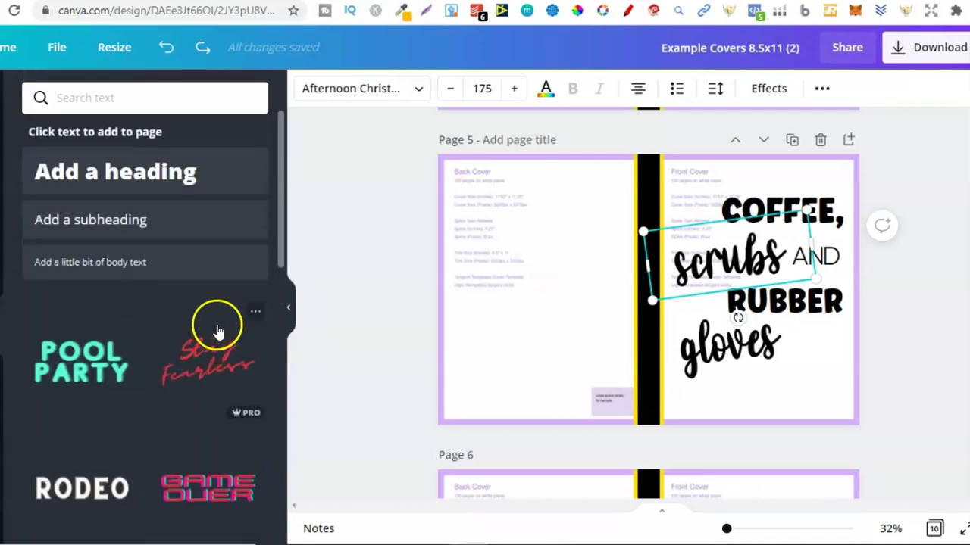
drag(286, 201, 288, 478)
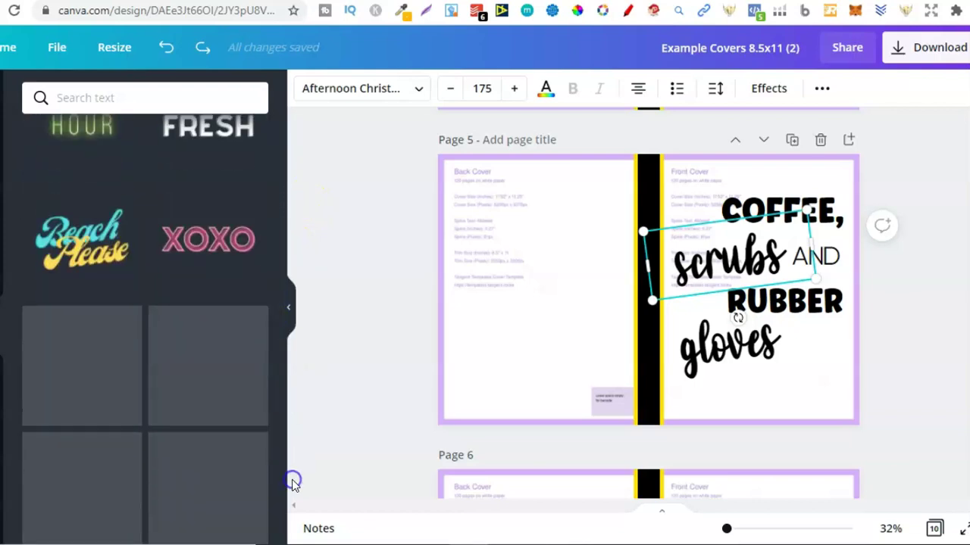
drag(285, 327, 287, 375)
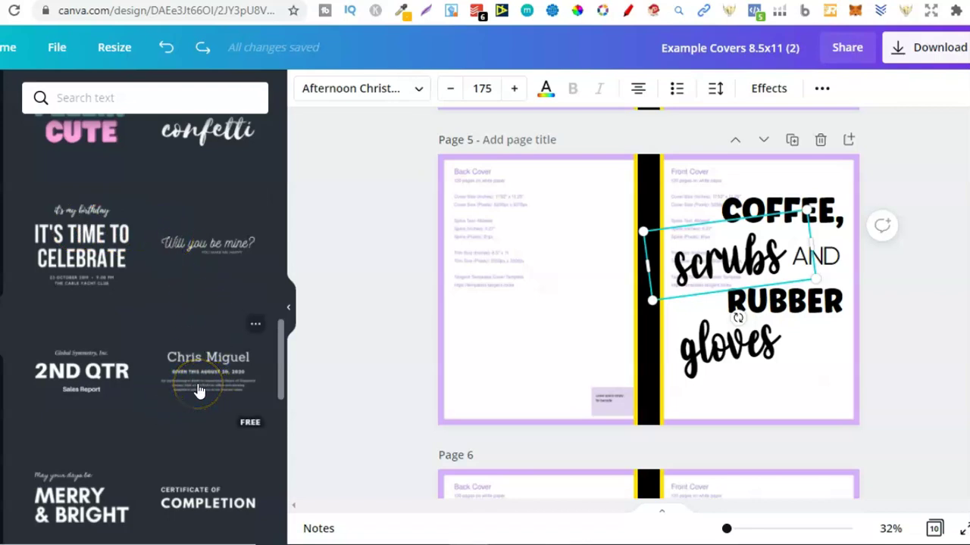
- Check which fonts the words COFFEE and scrubs use on page 5, and go on to the coloured version on page 6
drag(277, 342, 297, 228)
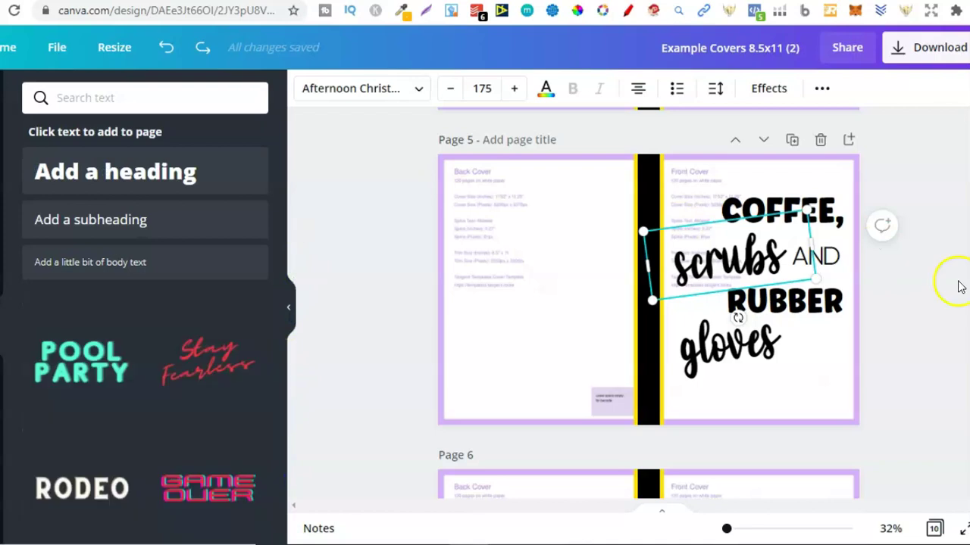
click(960, 286)
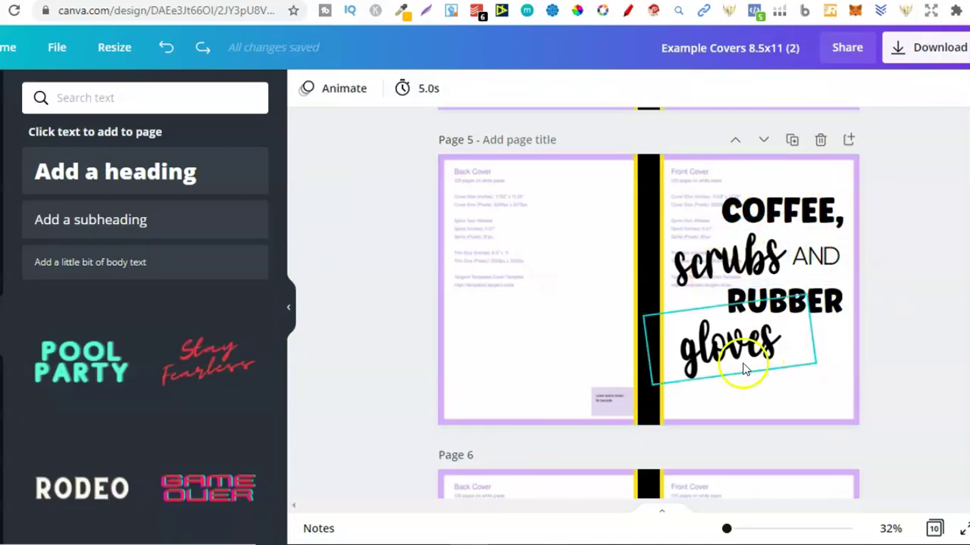
click(795, 213)
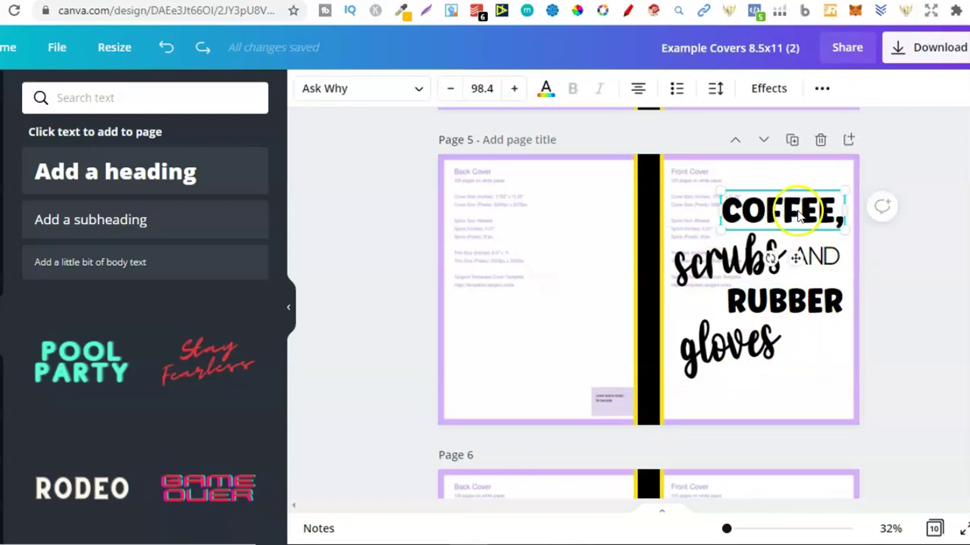
click(351, 93)
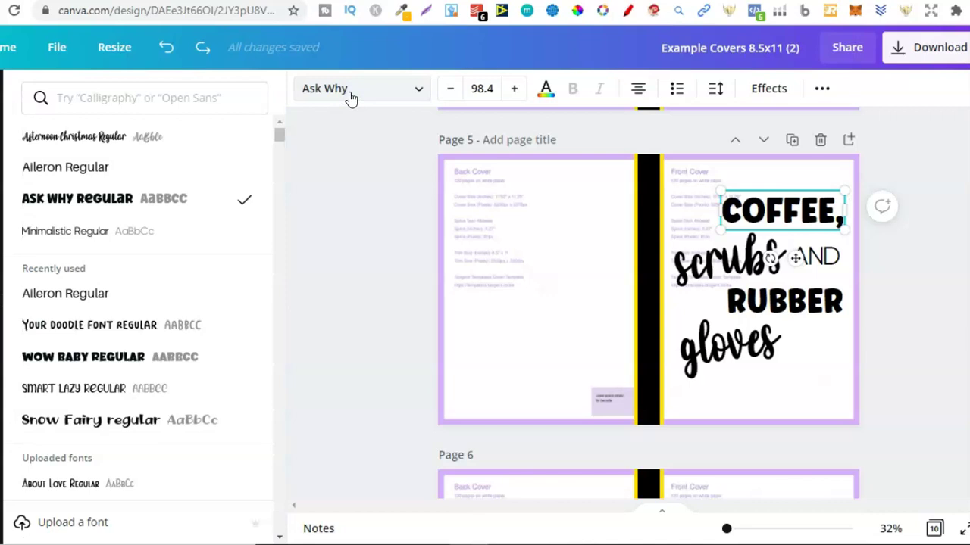
click(689, 274)
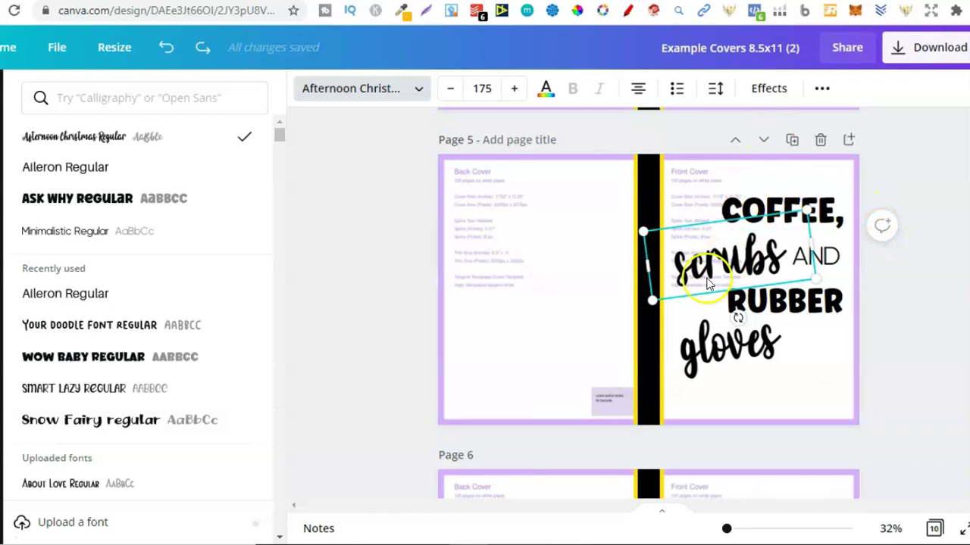
click(901, 302)
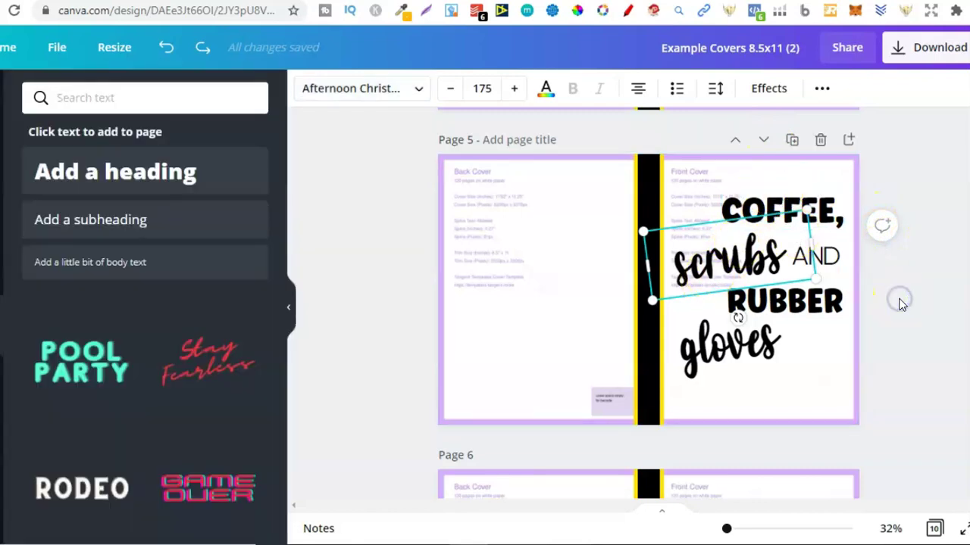
click(900, 302)
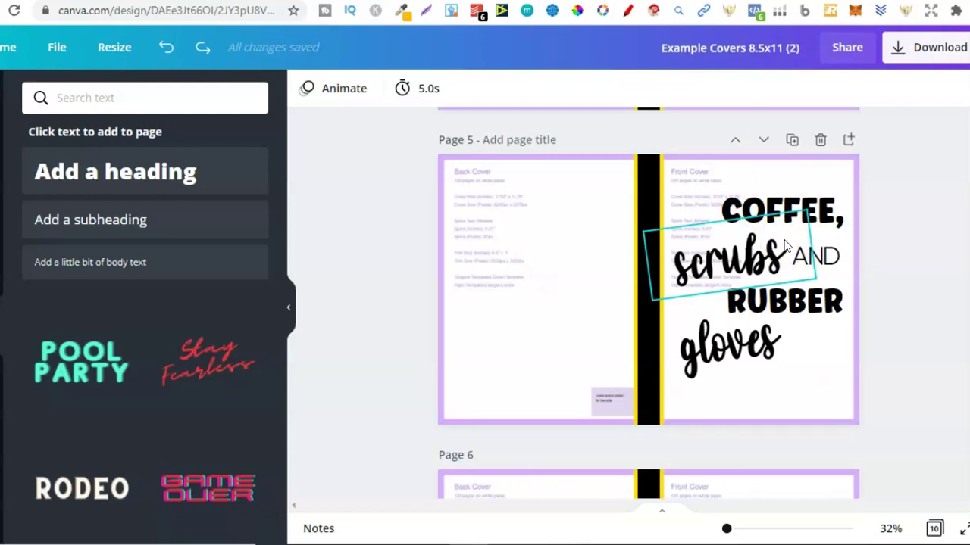
drag(850, 175, 682, 395)
click(898, 340)
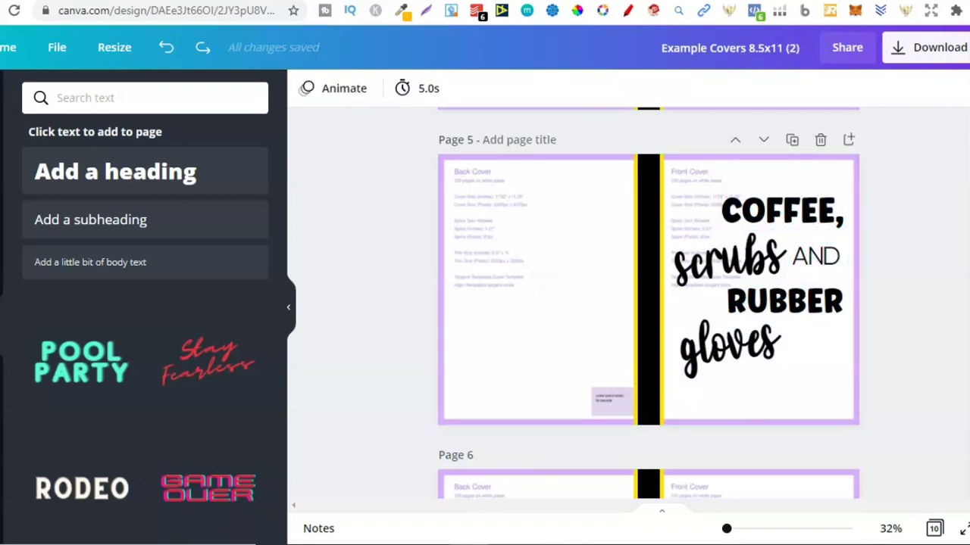
scroll(649, 309, down, 4)
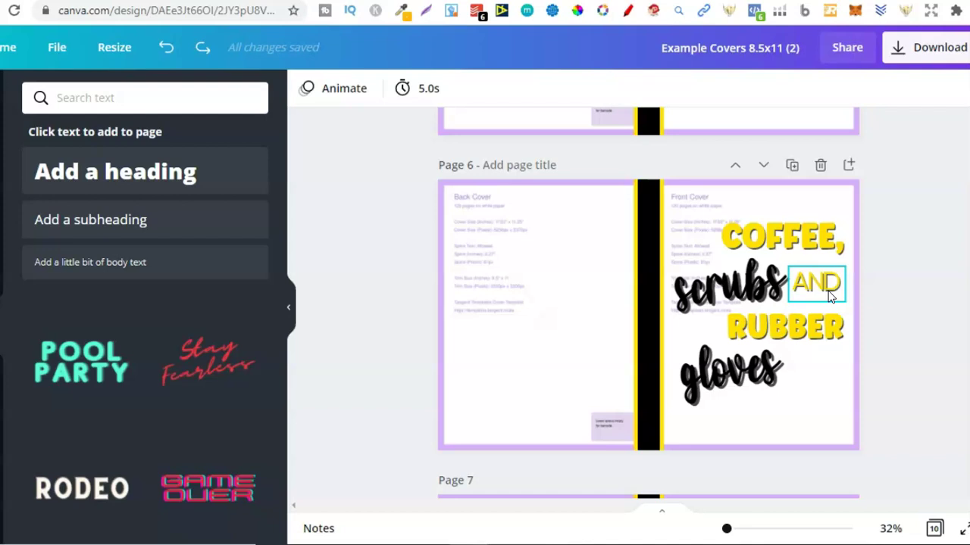
- Search the web in a new browser tab for "color pallet canva" and open Canva's Color palettes page
key(ctrl+t)
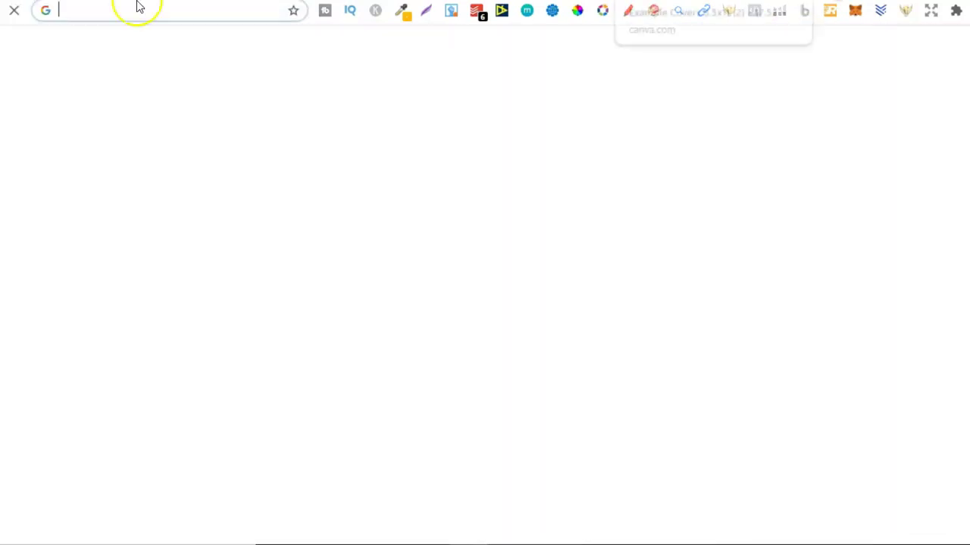
click(118, 9)
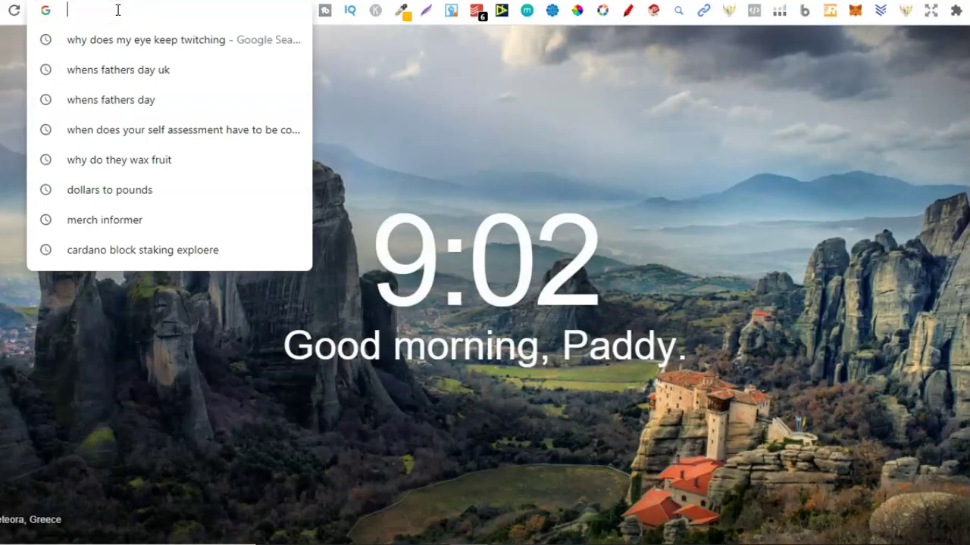
text(color pallet)
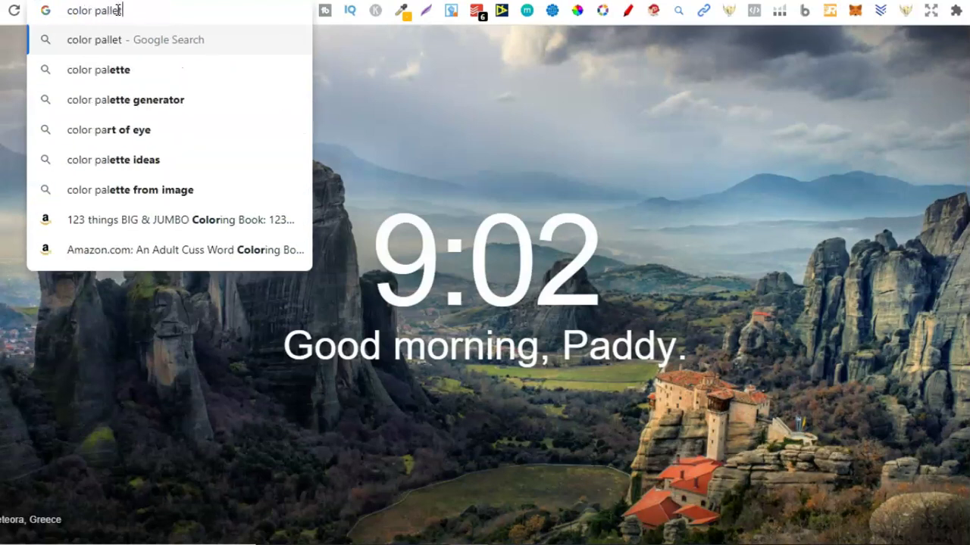
text( canva)
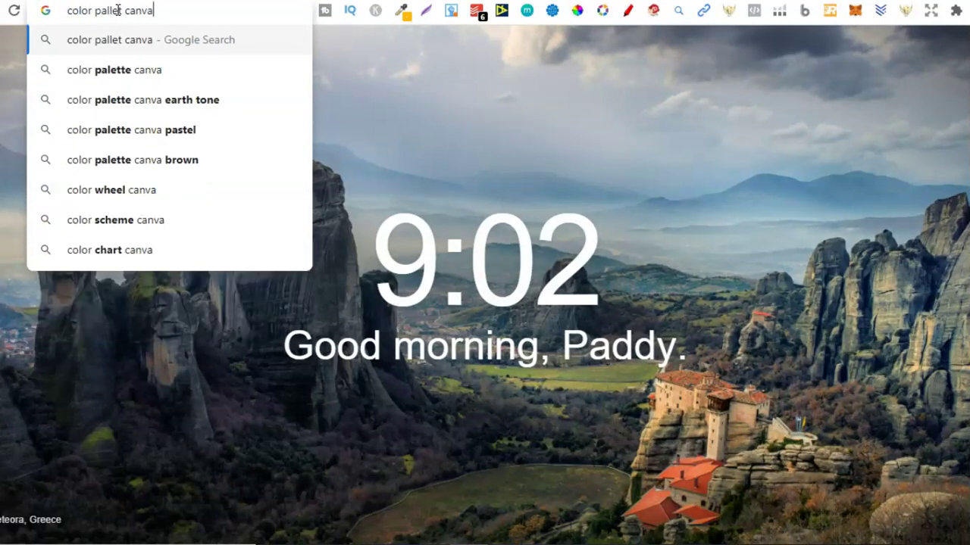
key(Return)
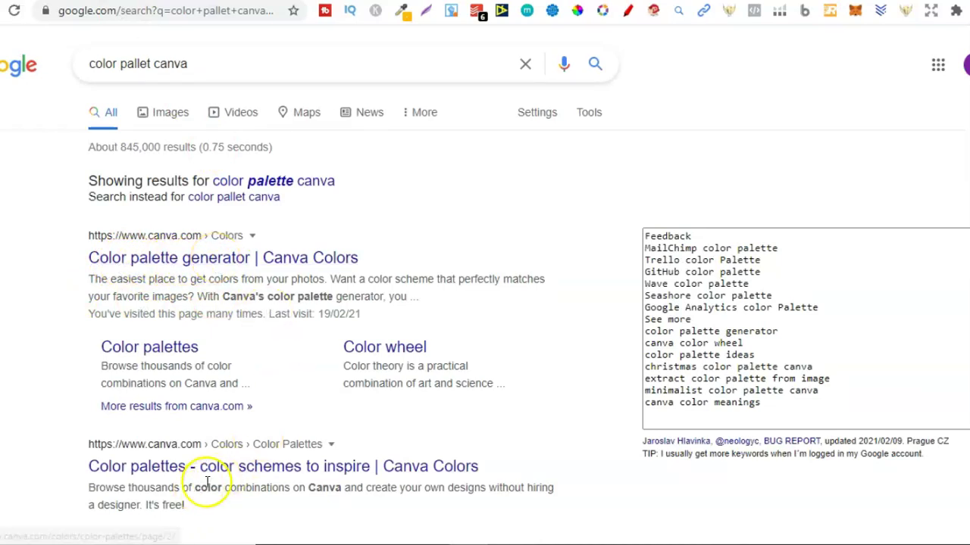
click(256, 467)
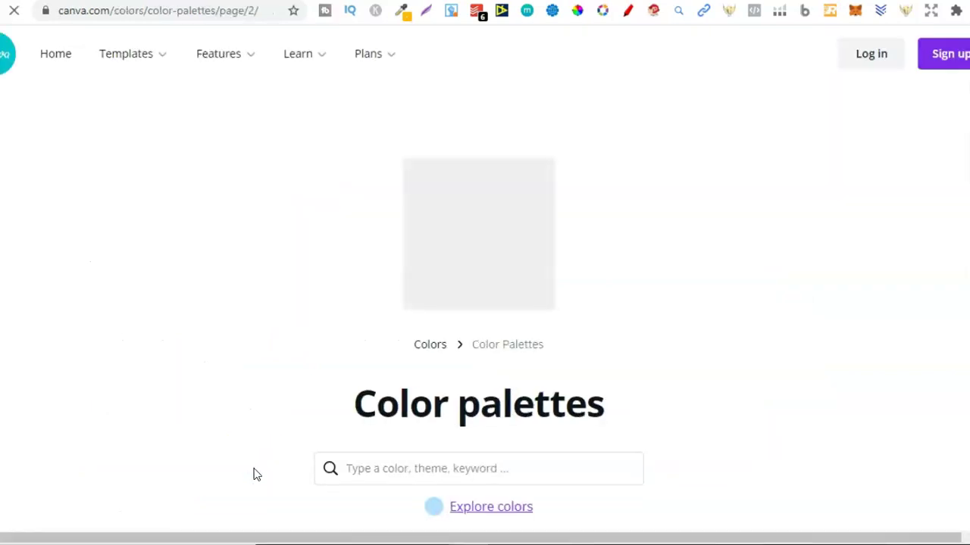
- Browse the ready-made colour palettes for combinations that work well together
click(219, 57)
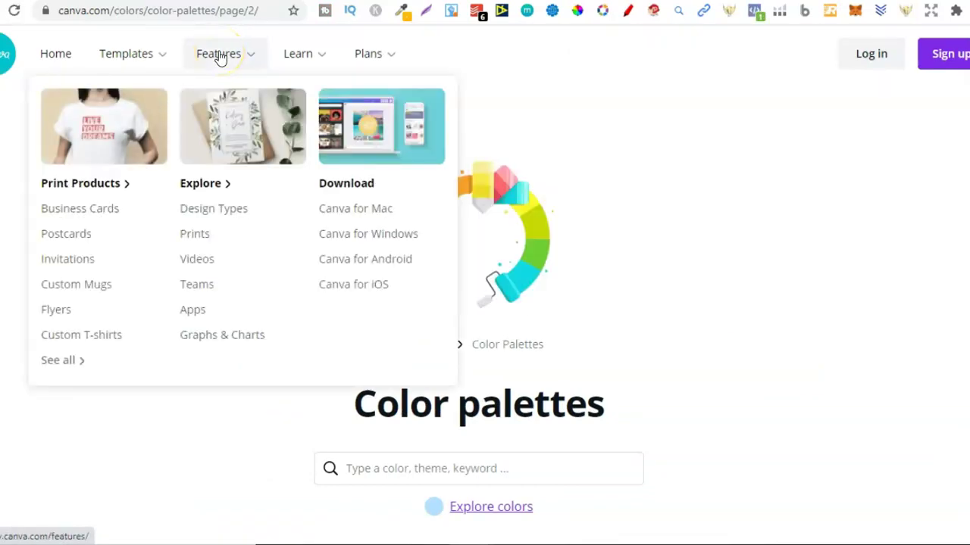
scroll(485, 303, down, 3)
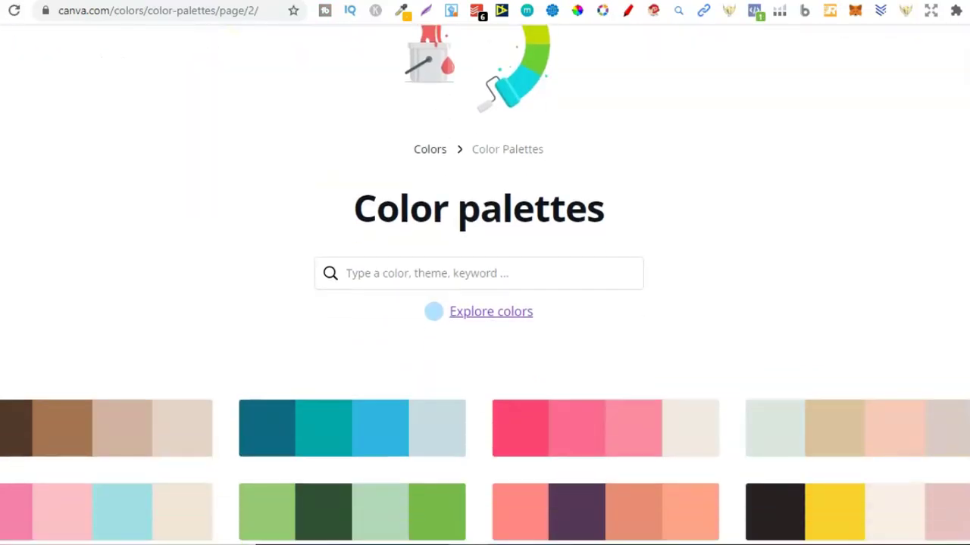
scroll(485, 303, down, 3)
scroll(433, 147, down, 3)
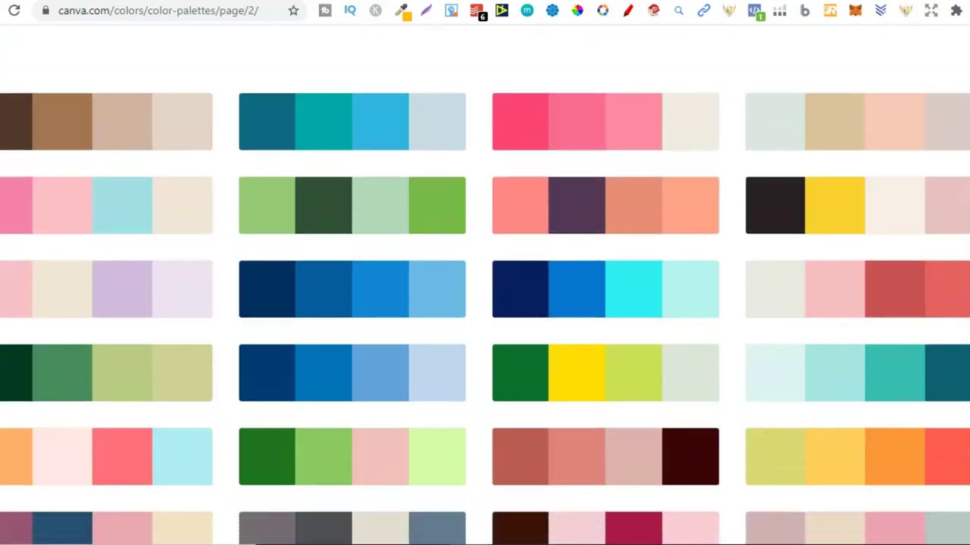
scroll(485, 303, down, 2)
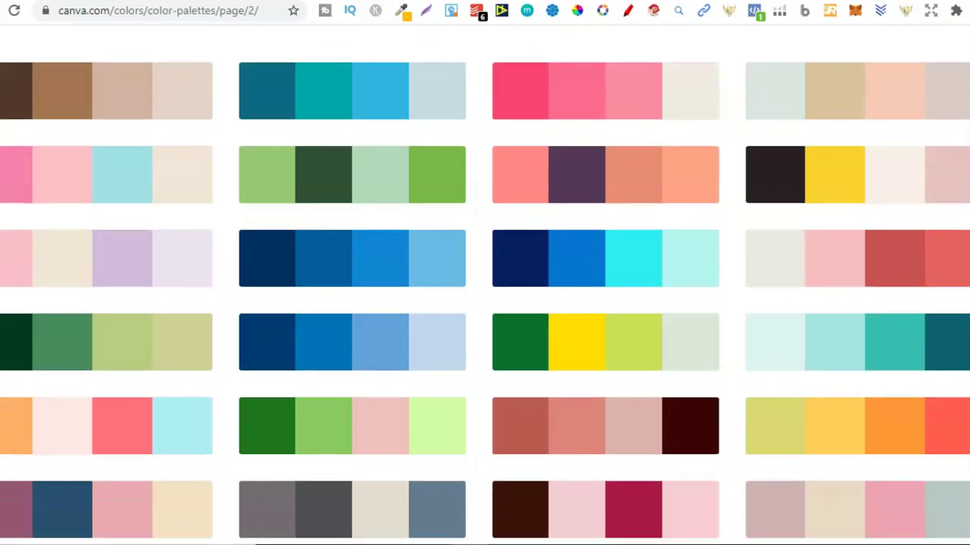
scroll(485, 303, down, 5)
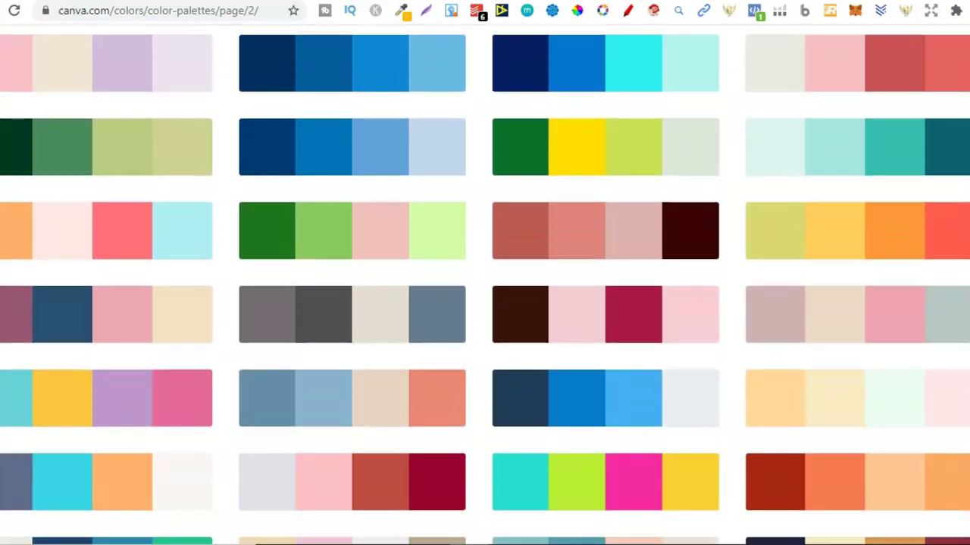
scroll(484, 303, down, 2)
scroll(485, 303, up, 10)
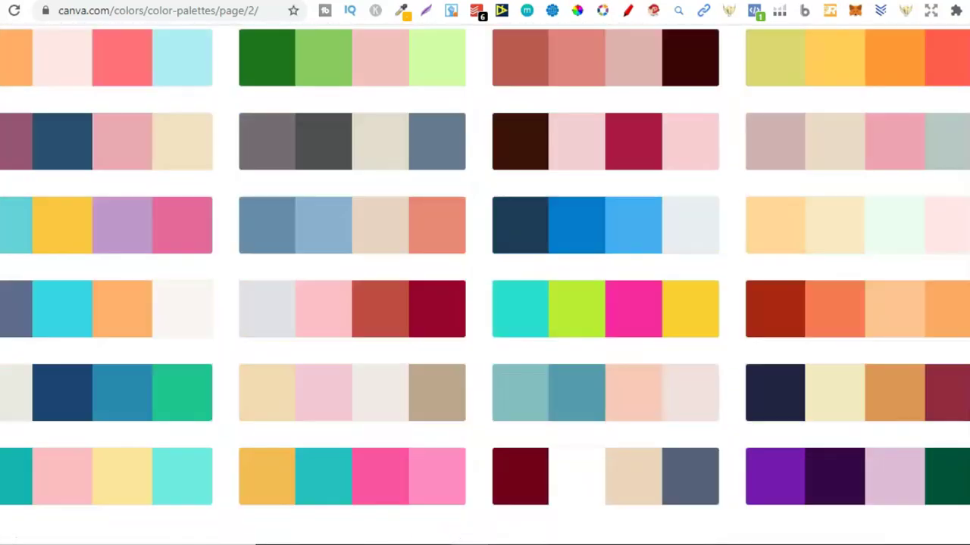
- Search the colour palettes for "tree" and examine the colours of the Trees During Fall combination
click(394, 352)
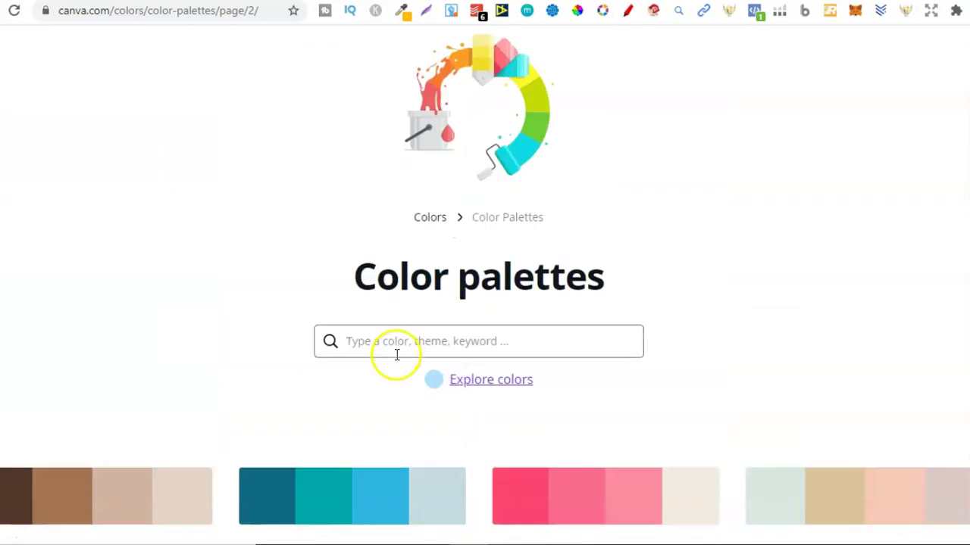
text(tree)
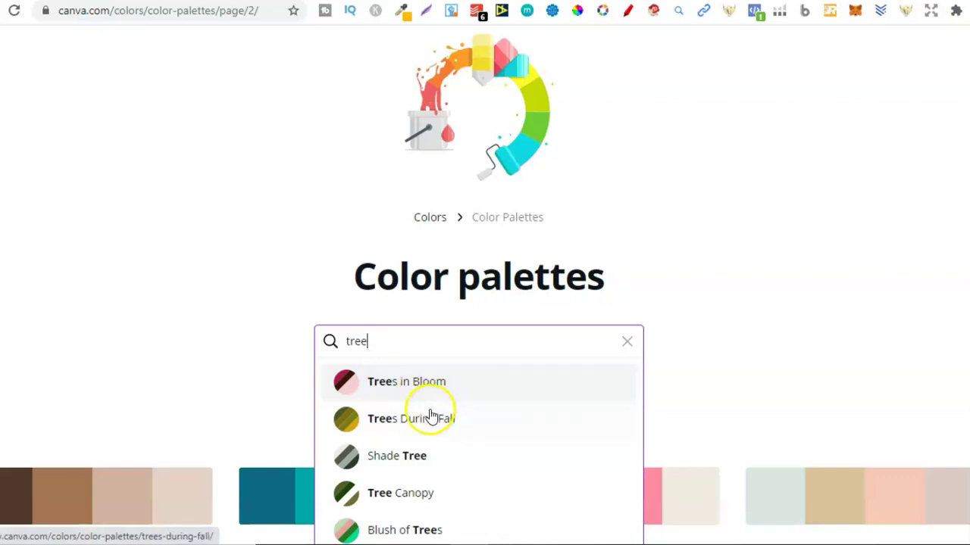
click(418, 429)
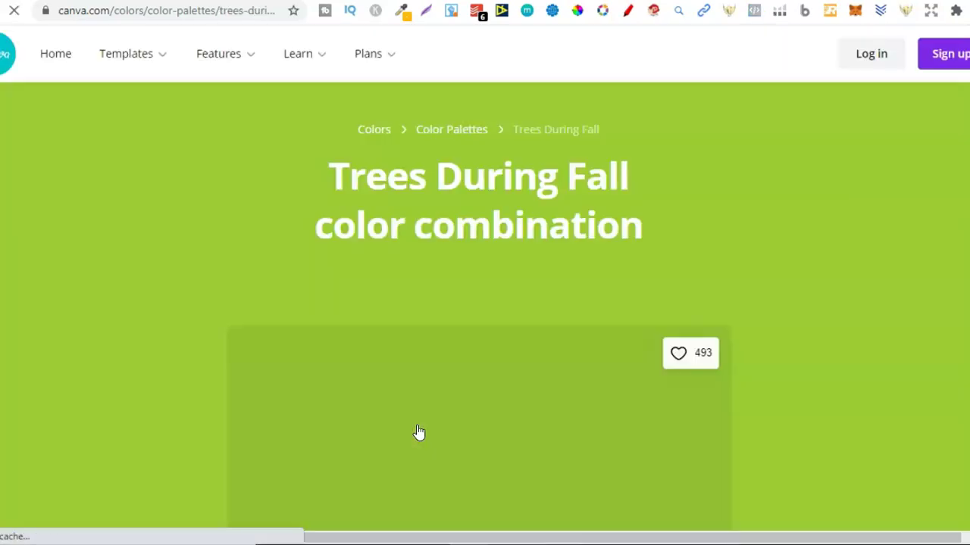
click(677, 289)
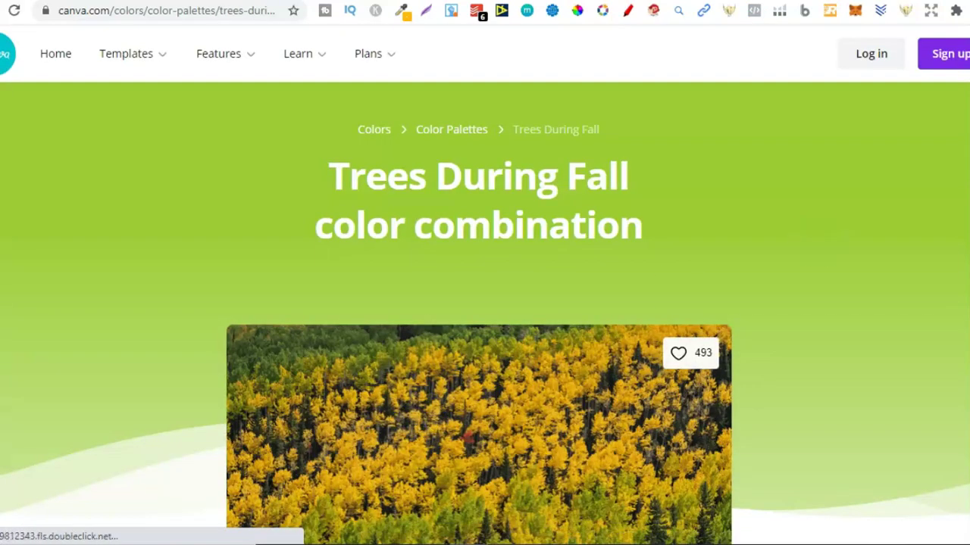
scroll(485, 285, down, 8)
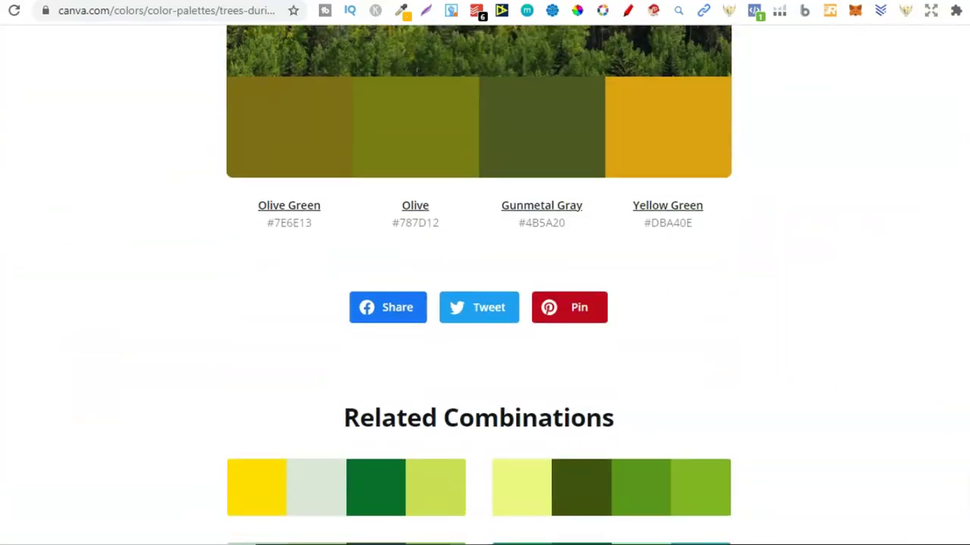
scroll(479, 303, down, 5)
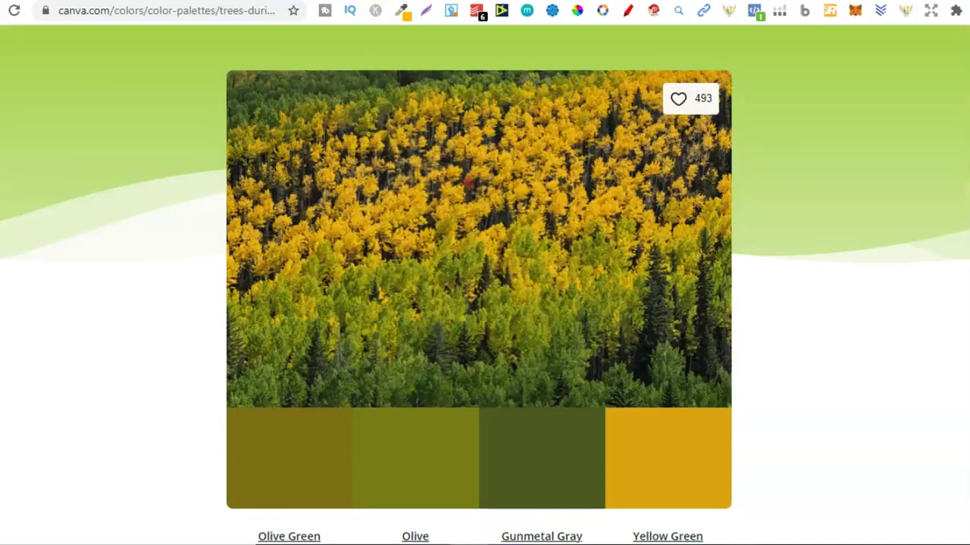
scroll(485, 285, up, 3)
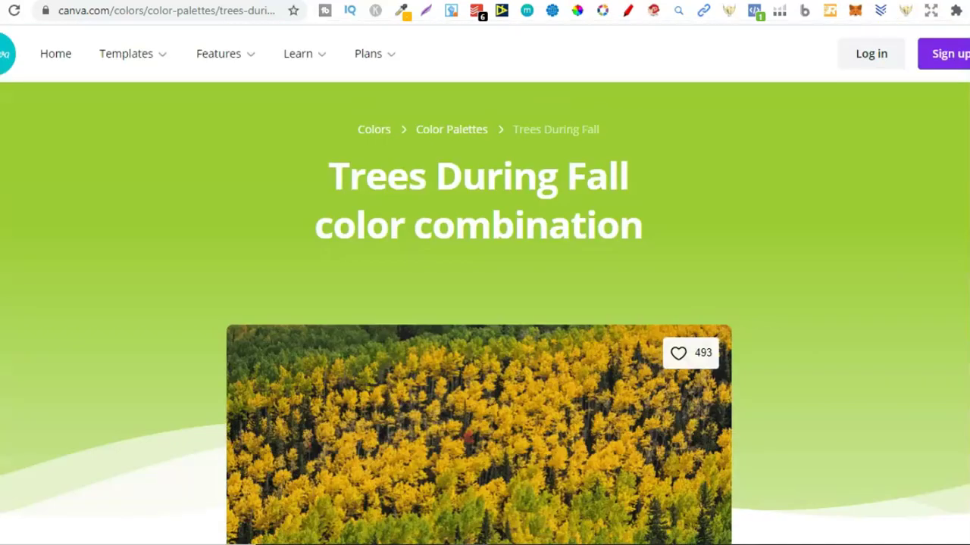
- Return to the cover design and inspect the scrubs text and the shirt, glove and coffee cup graphics on page 7
key(ctrl+Tab)
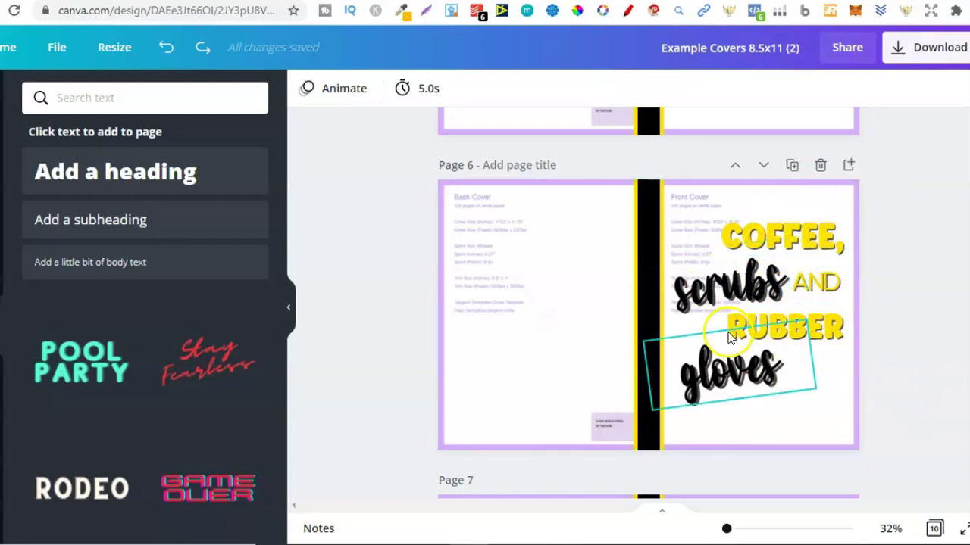
scroll(775, 327, down, 5)
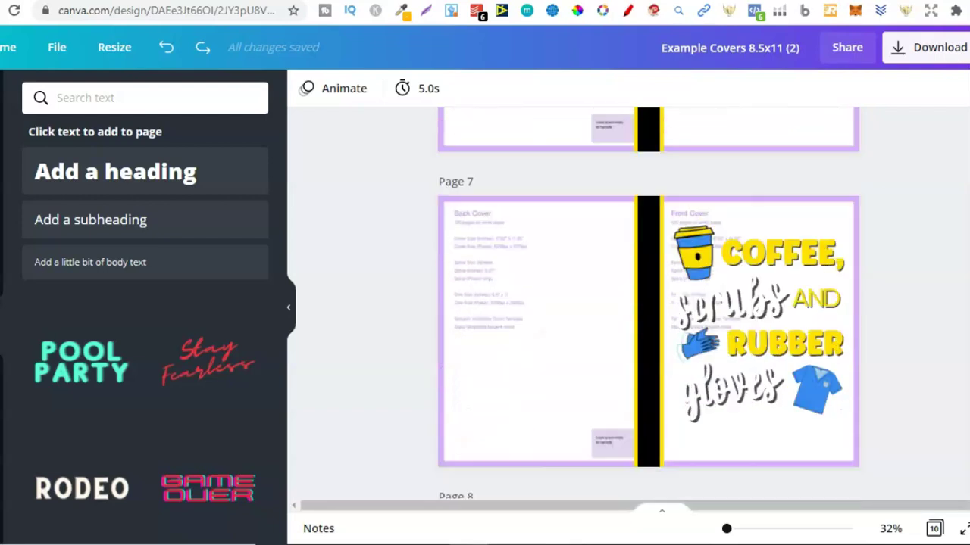
scroll(739, 280, up, 1)
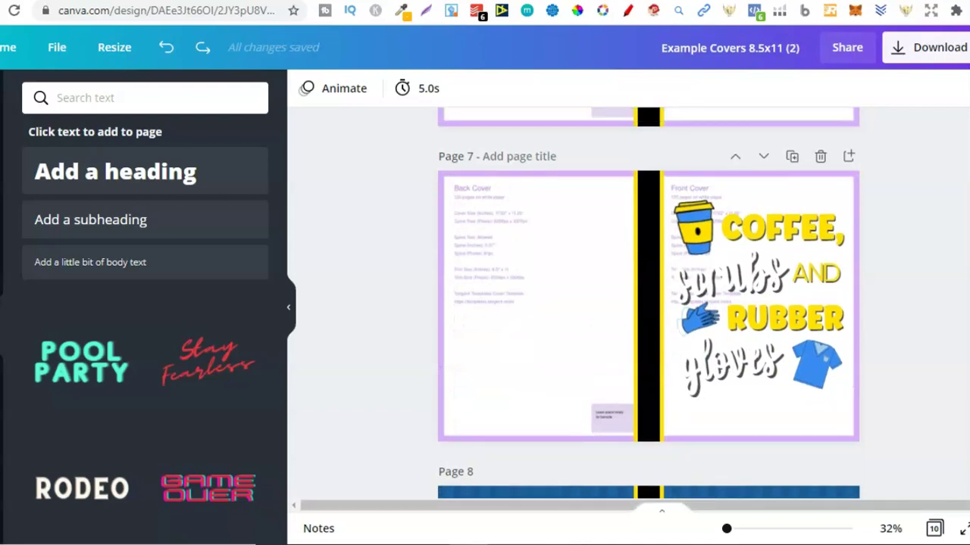
click(738, 280)
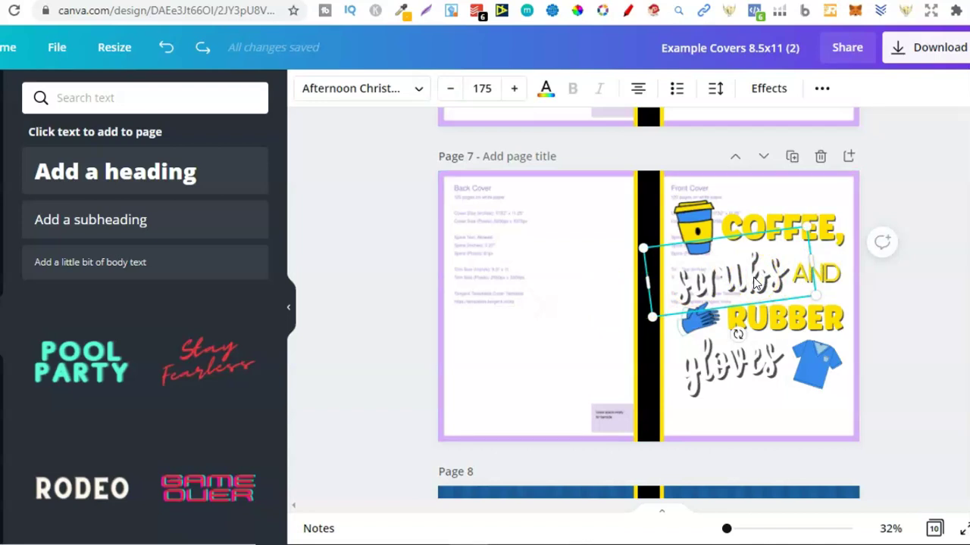
click(815, 362)
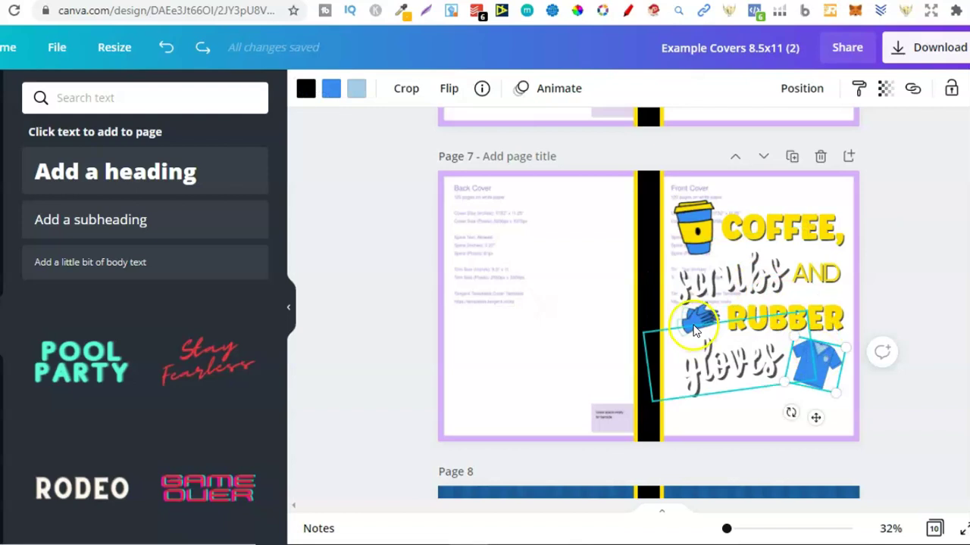
click(695, 322)
click(700, 220)
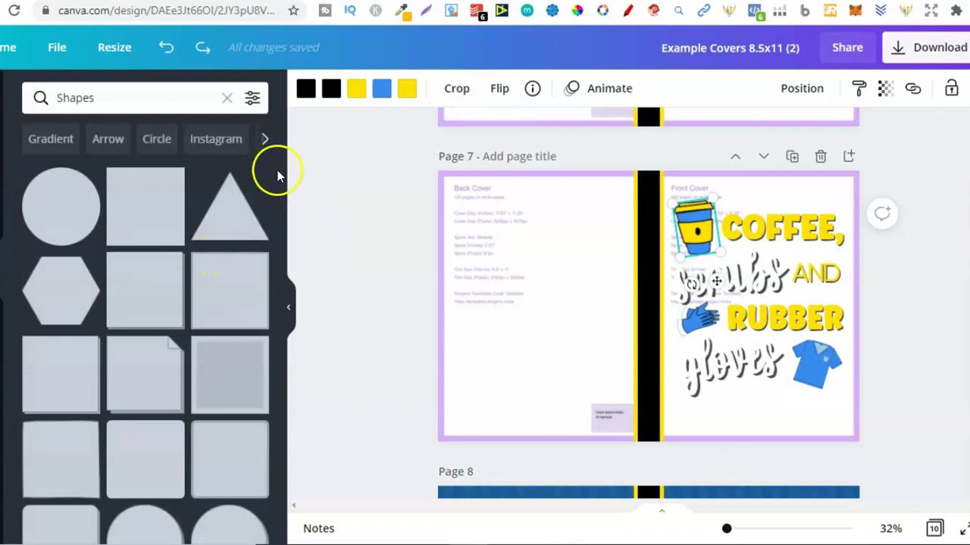
- Add the green and brown coffee cup from the recently used elements to page 7's back cover
click(226, 98)
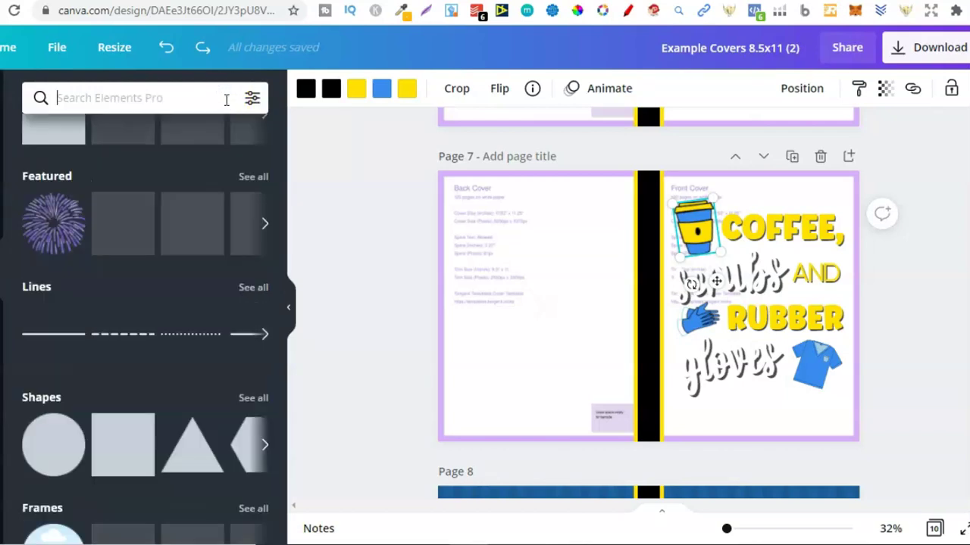
scroll(281, 189, up, 3)
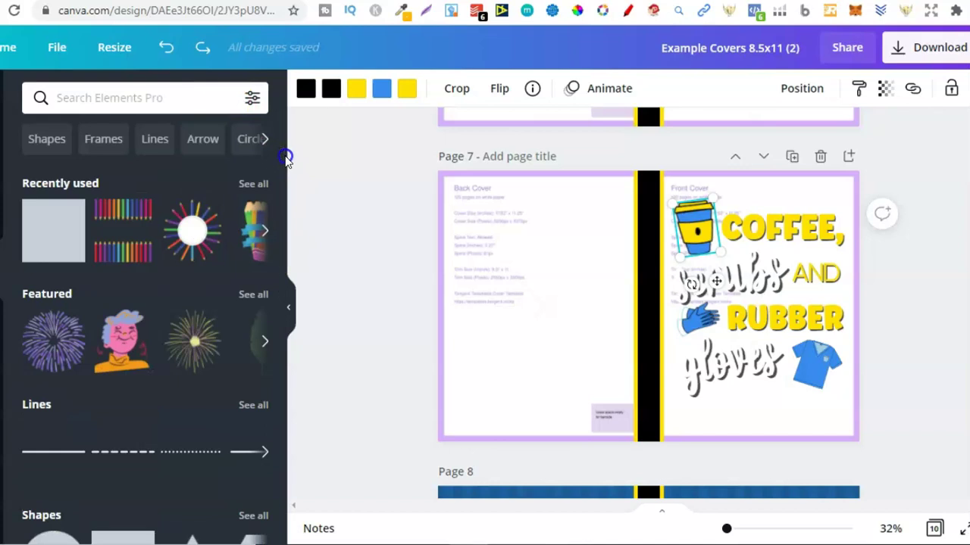
click(253, 184)
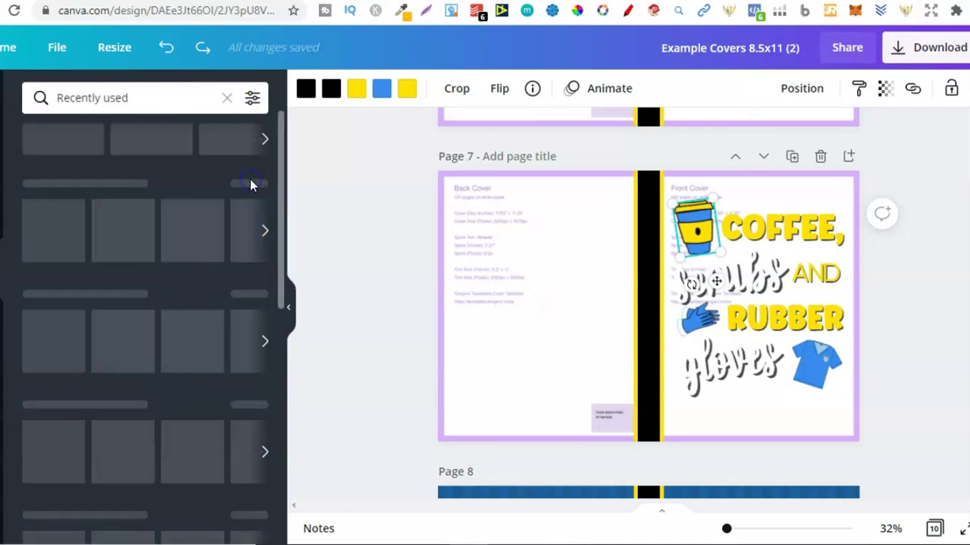
drag(281, 188, 287, 302)
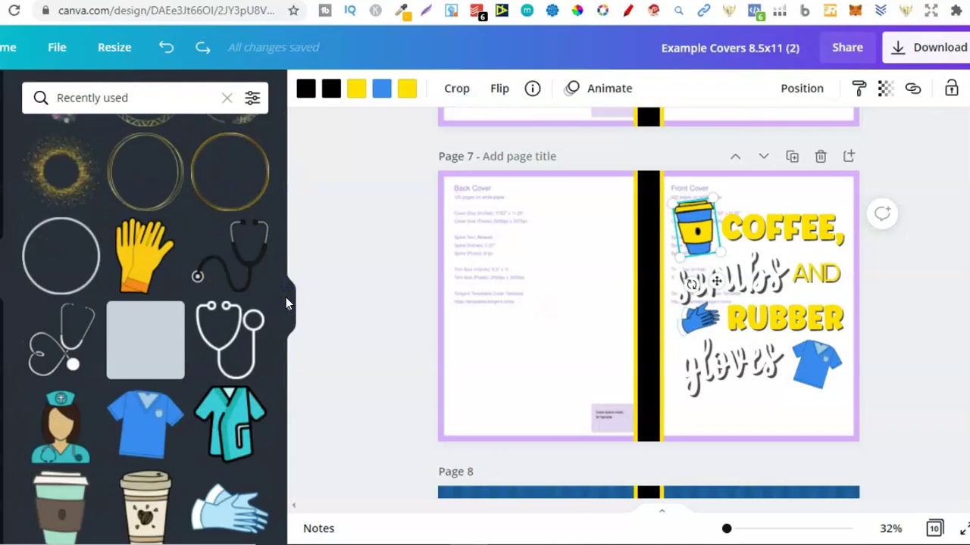
click(63, 502)
drag(661, 303, 497, 231)
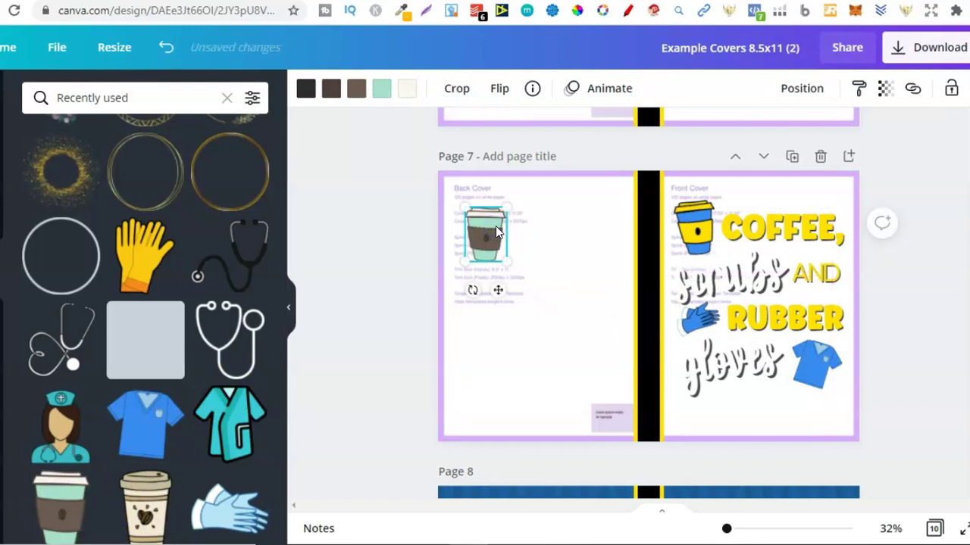
- Add the recently used light blue gloves and blue scrub shirt graphics to page 7's back cover
click(233, 512)
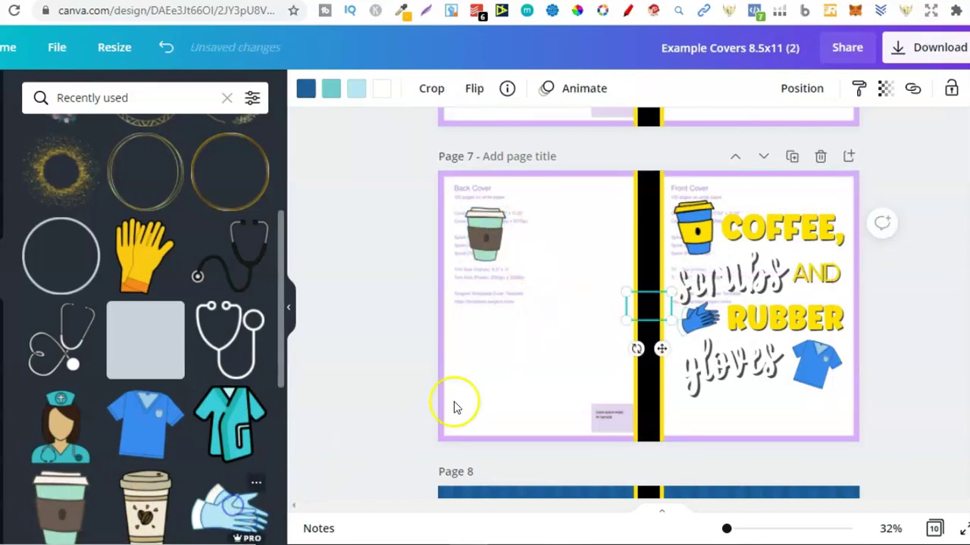
click(141, 418)
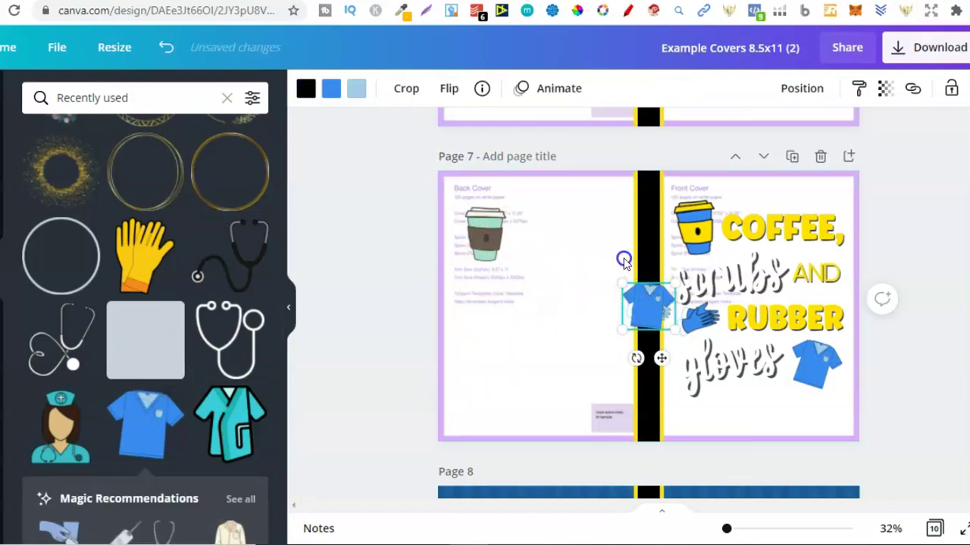
drag(645, 307, 565, 224)
click(638, 307)
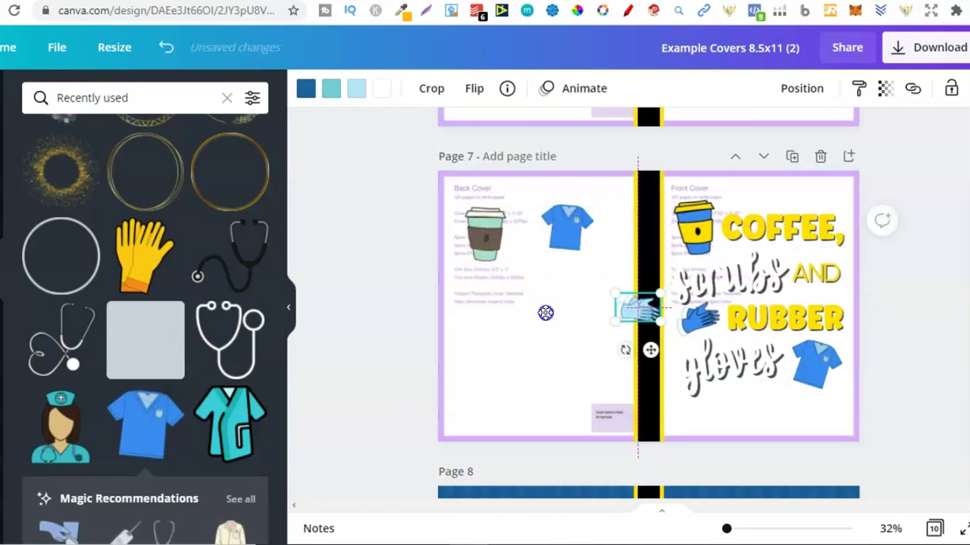
drag(546, 313, 542, 313)
- Examine the editable colours of the shirt, coffee cup and gloves graphics on page 7's back cover
click(567, 225)
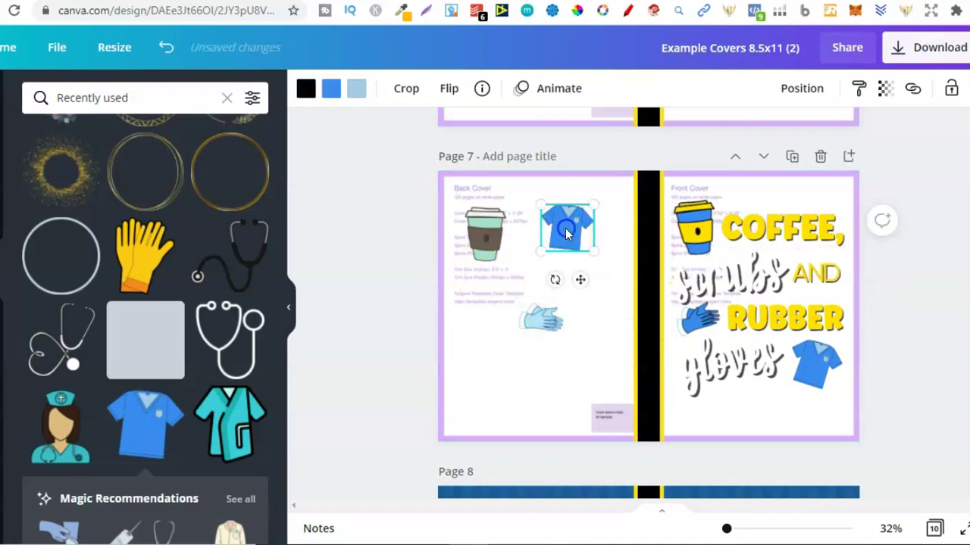
click(486, 240)
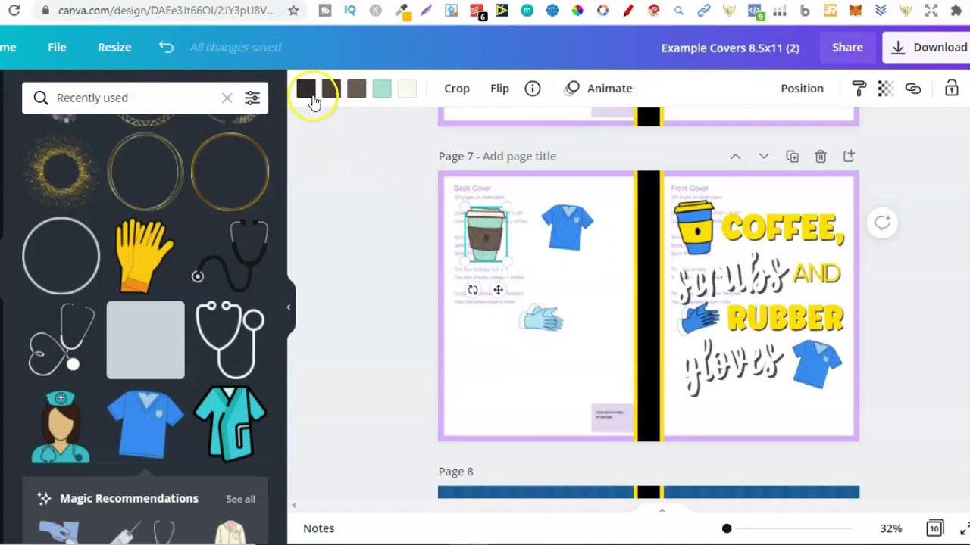
click(571, 227)
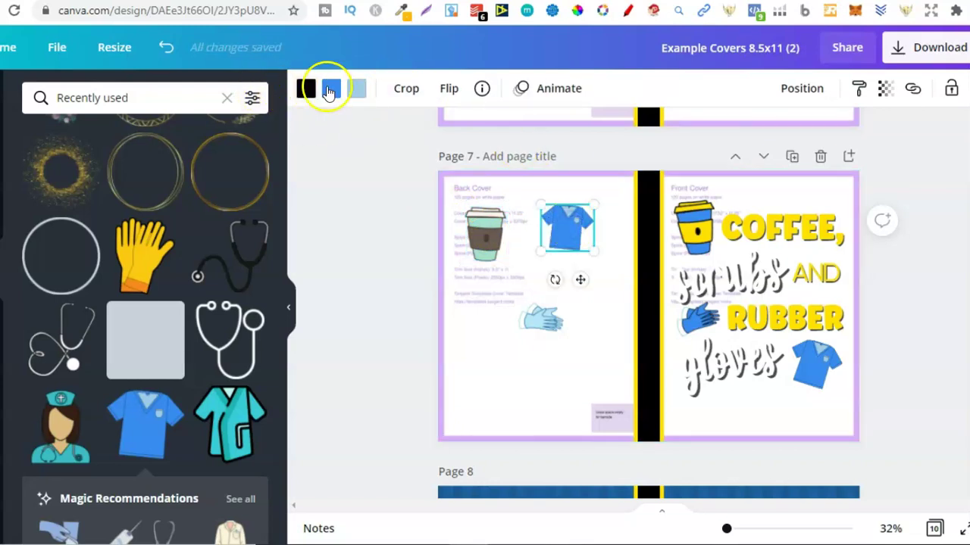
click(533, 313)
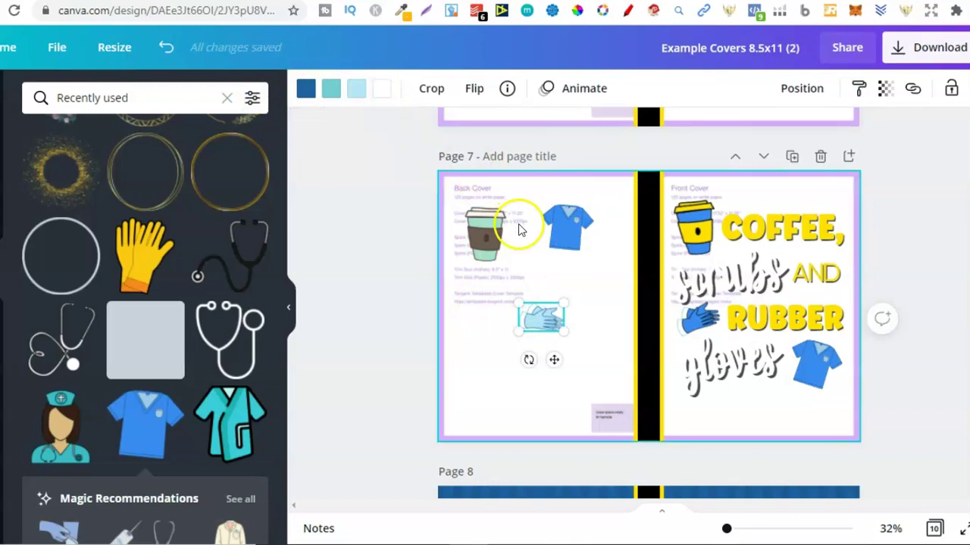
click(618, 324)
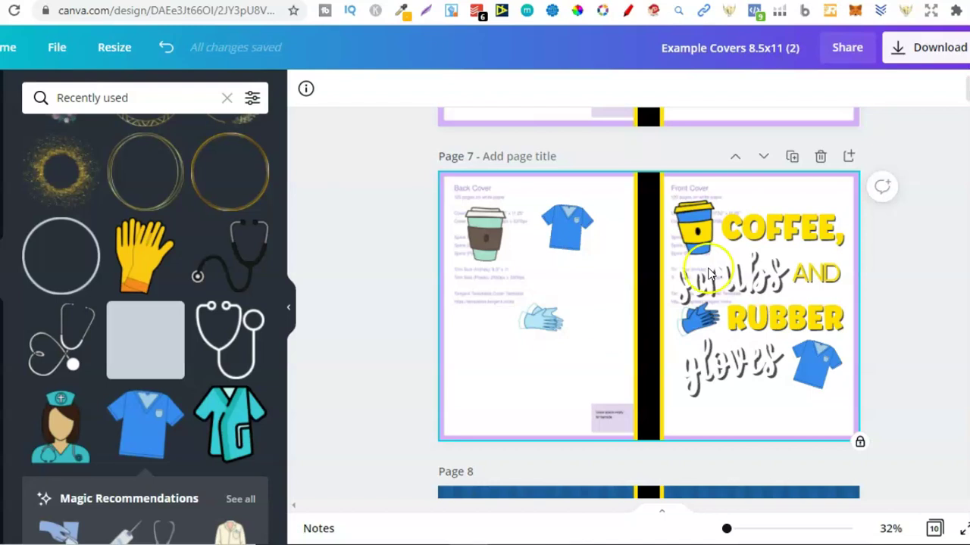
- Compare the original back cover graphics with the yellow COFFEE text and the recoloured graphics on the front cover
click(788, 225)
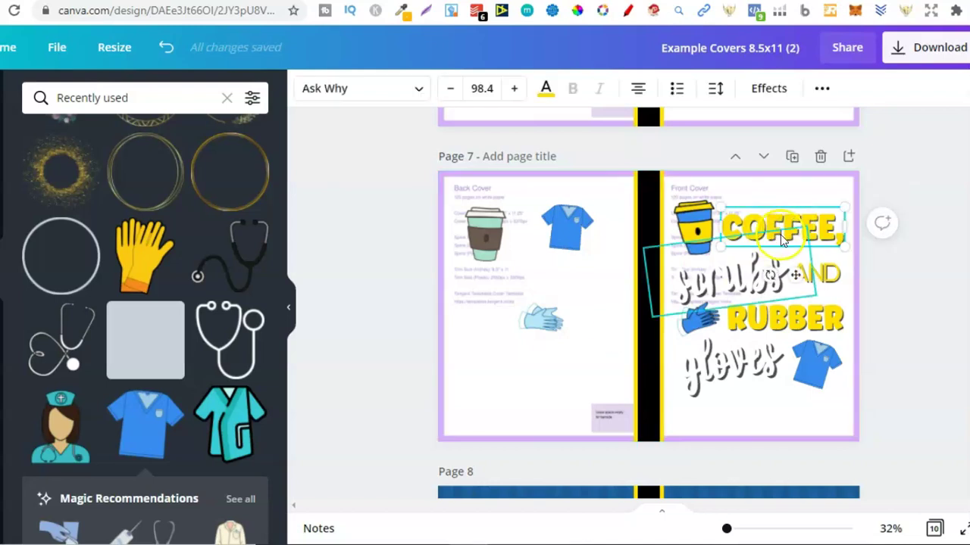
click(576, 227)
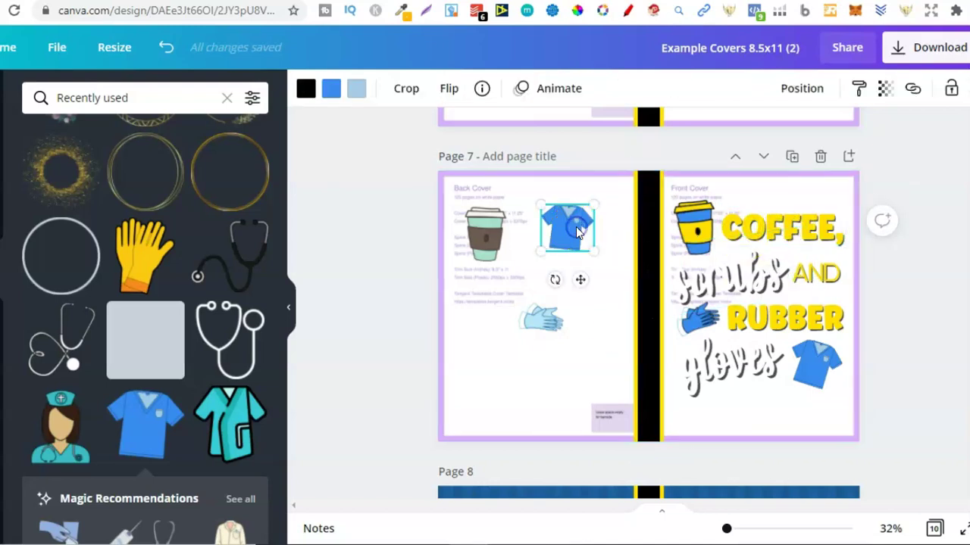
click(483, 241)
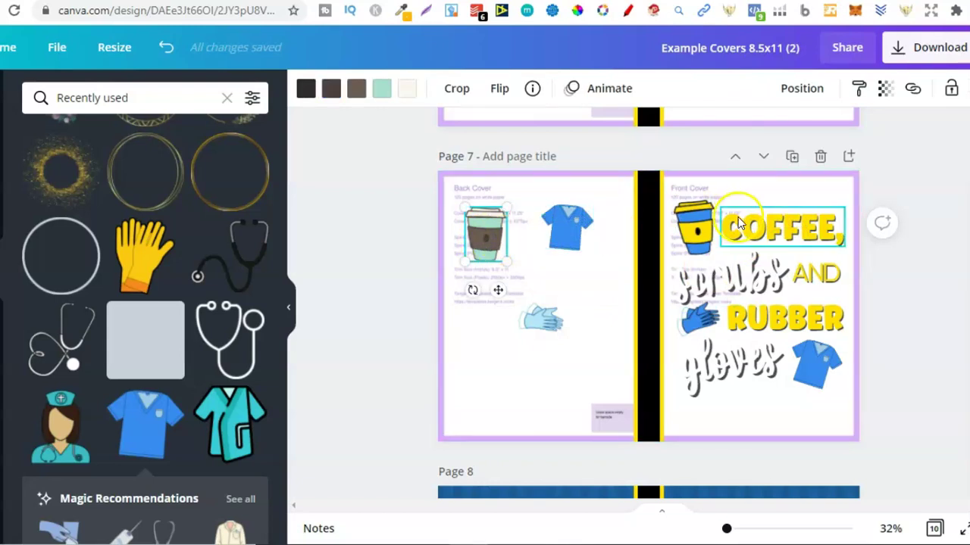
click(817, 385)
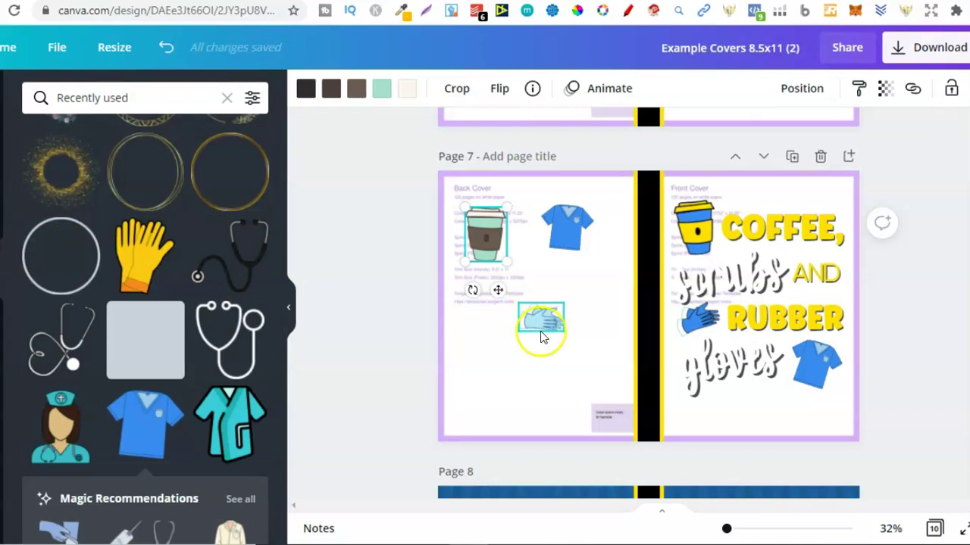
click(590, 350)
drag(596, 352, 449, 175)
click(619, 238)
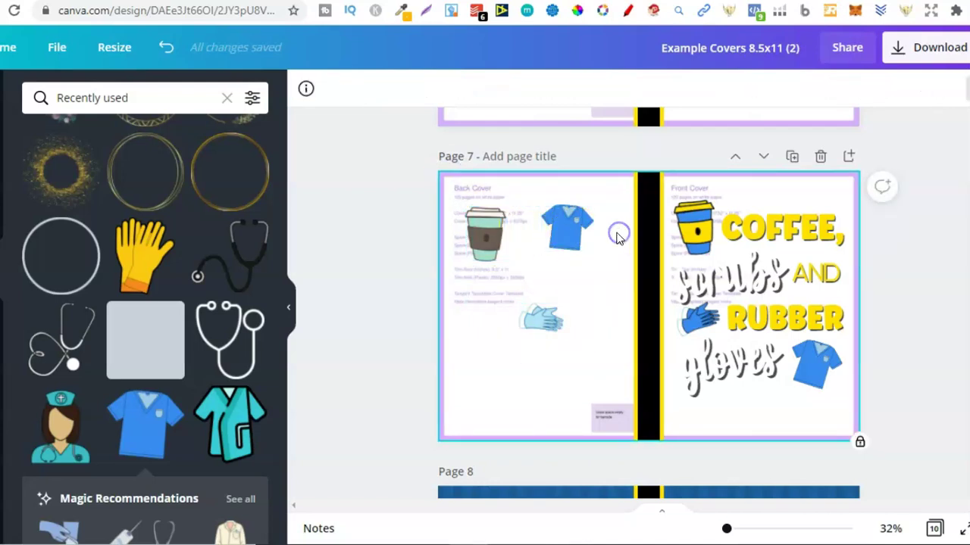
click(562, 236)
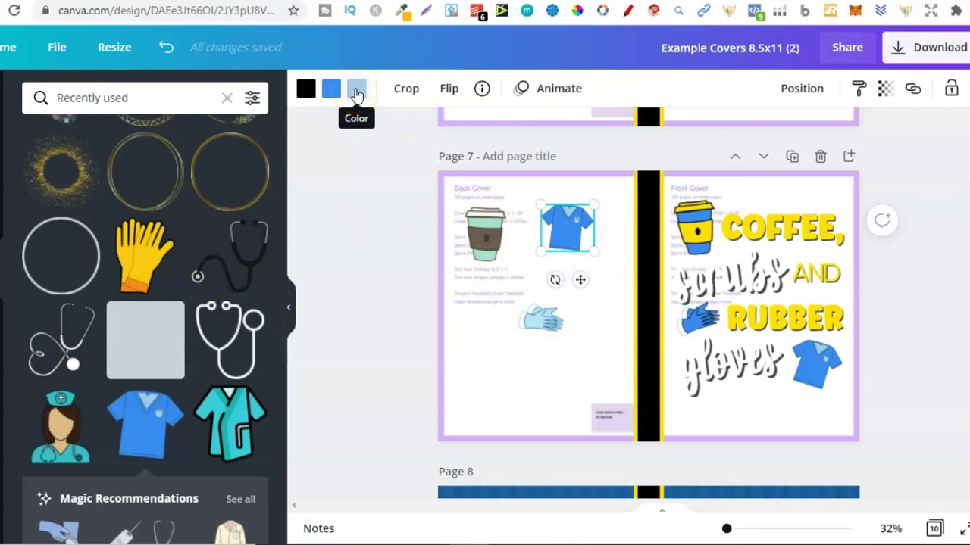
- Delete the coffee cup, shirt and gloves graphics from page 7's back cover
click(579, 355)
drag(594, 353, 430, 184)
key(Delete)
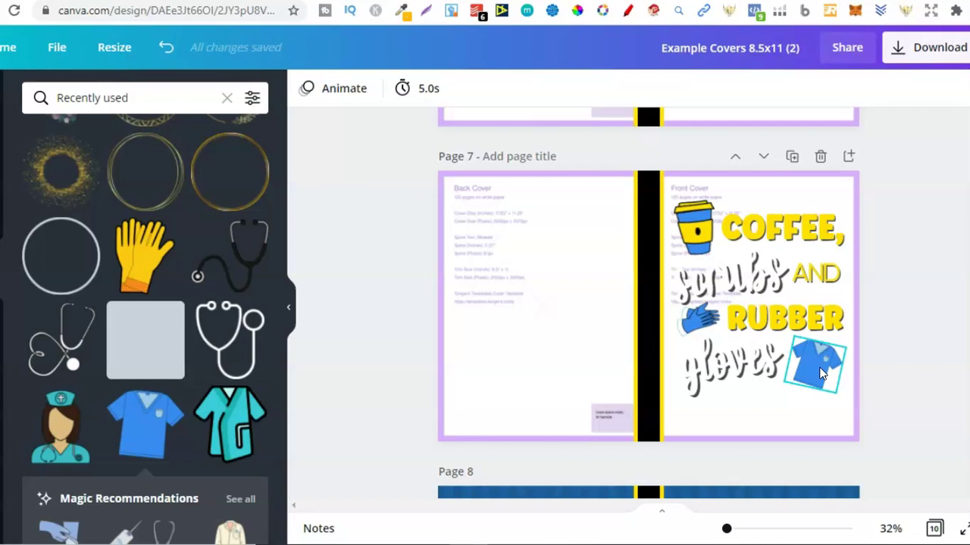
- Review the cover versions from the plain text on page 4 to the coloured text and graphics on page 7
click(887, 282)
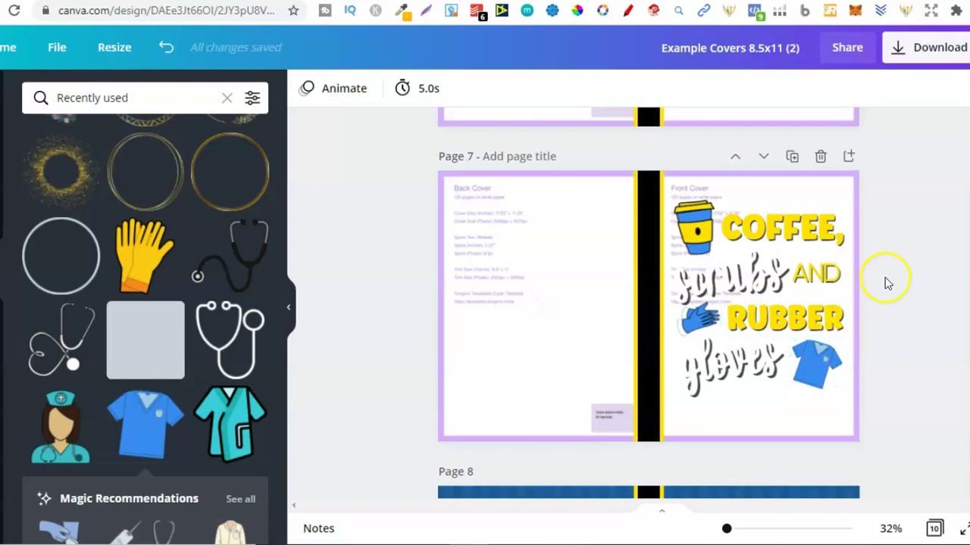
click(844, 296)
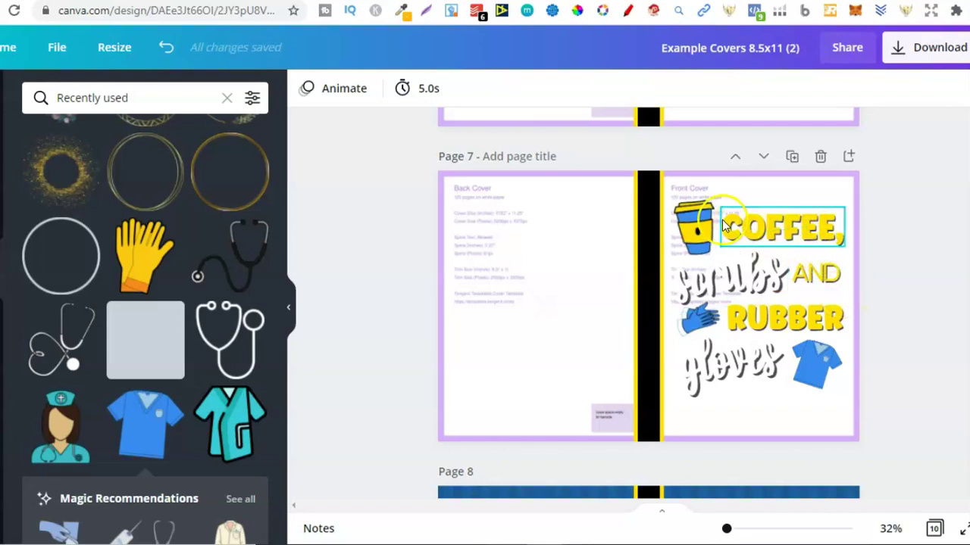
click(816, 333)
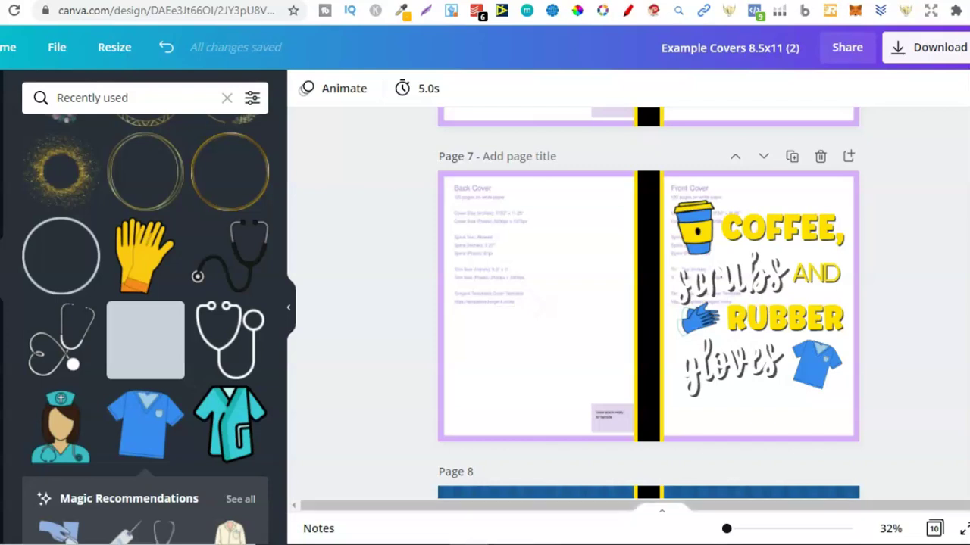
scroll(648, 303, up, 8)
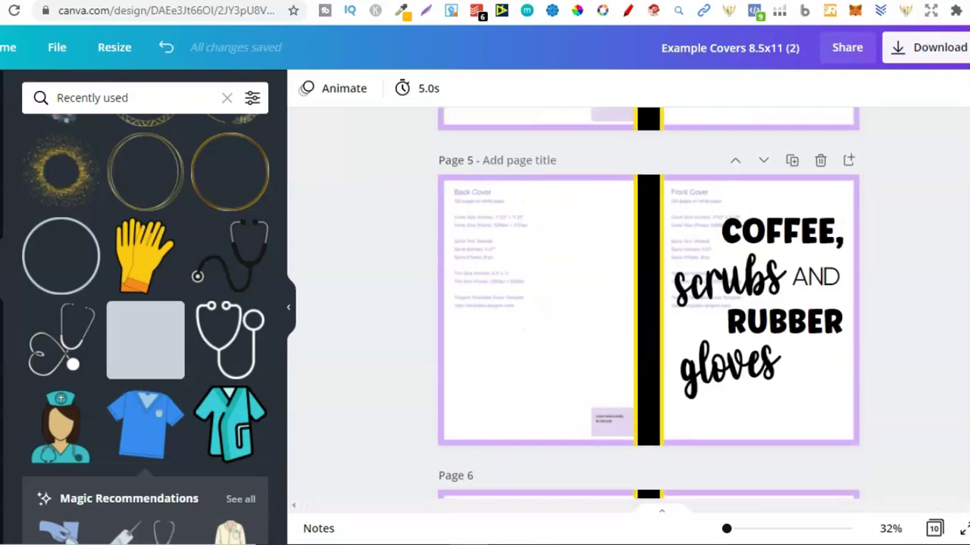
scroll(648, 303, up, 4)
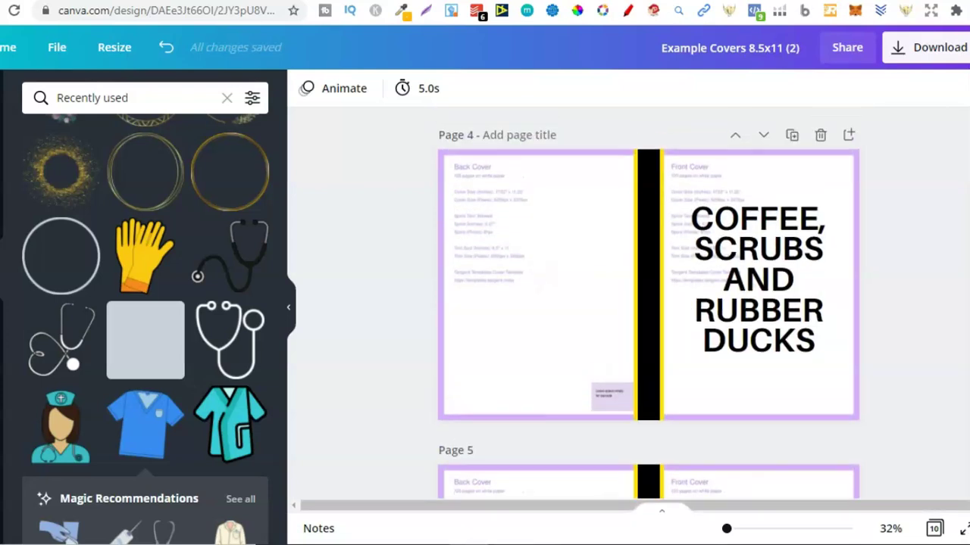
scroll(649, 303, down, 4)
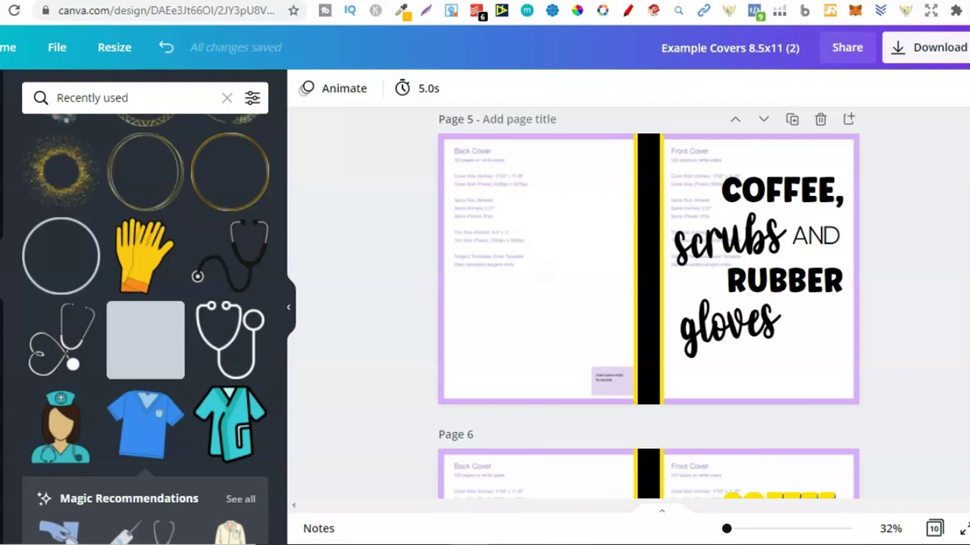
scroll(649, 303, down, 8)
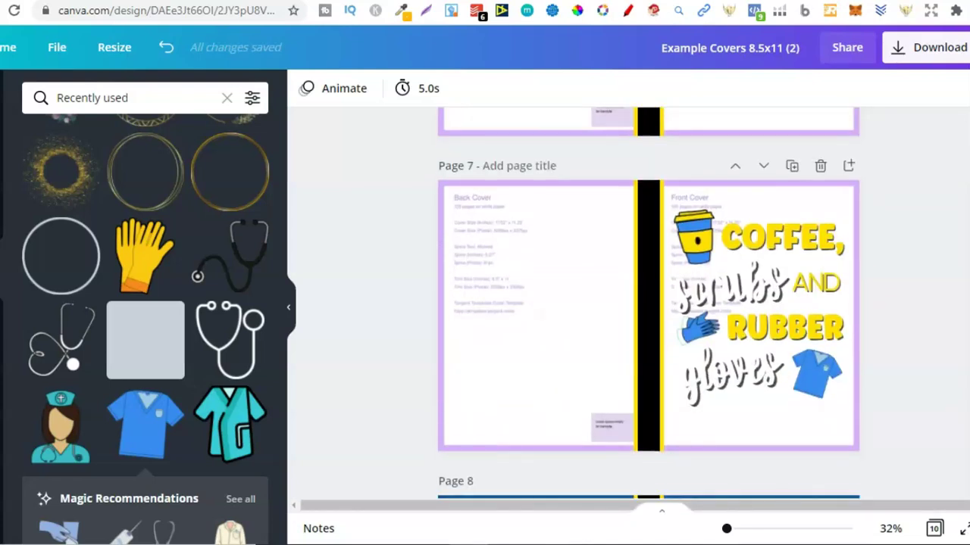
click(700, 229)
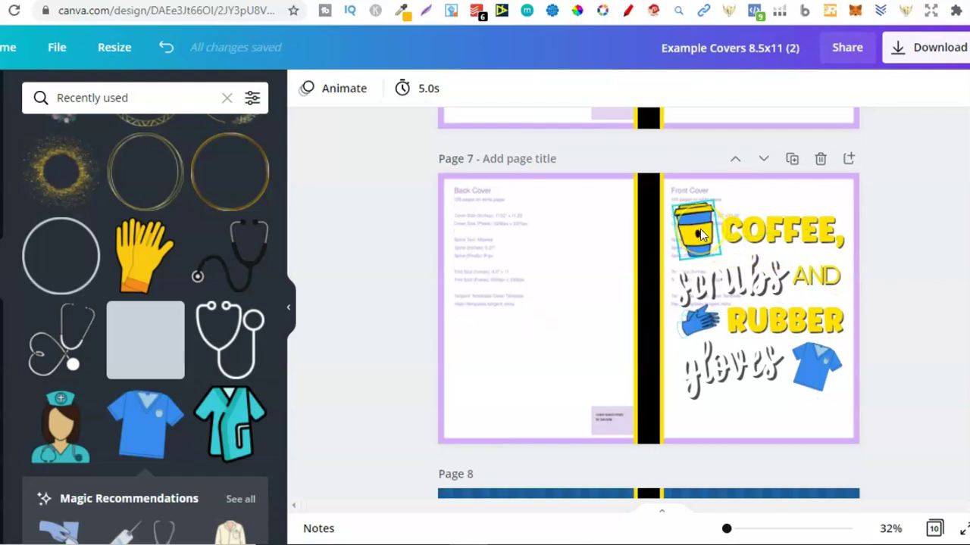
click(743, 229)
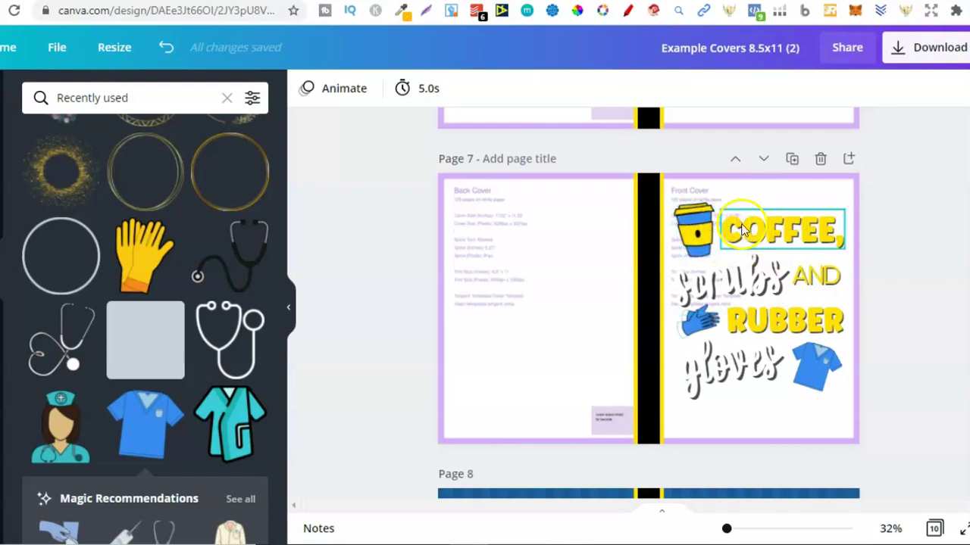
click(818, 428)
click(712, 206)
click(833, 206)
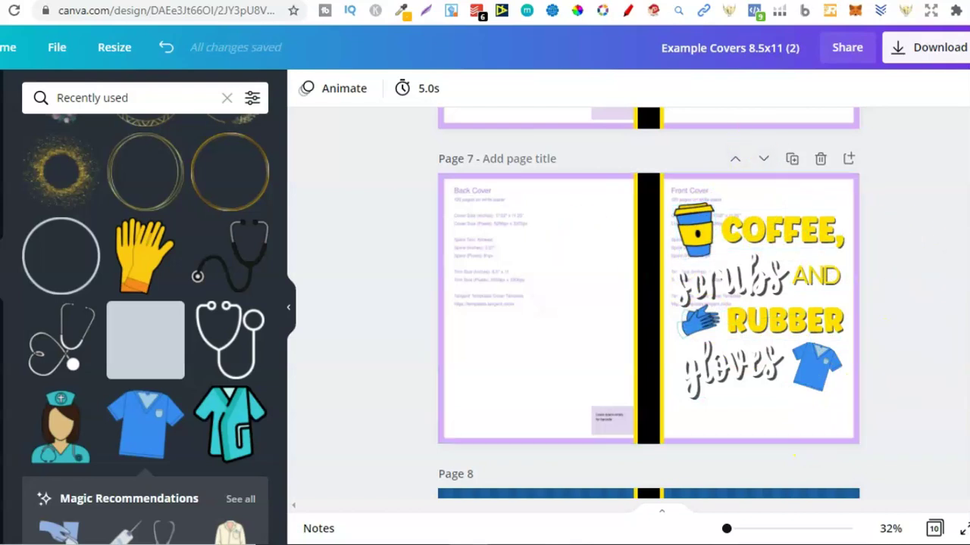
- Replace page 8's blue striped background with the first light beige textured background in the Patterns category
scroll(648, 303, down, 4)
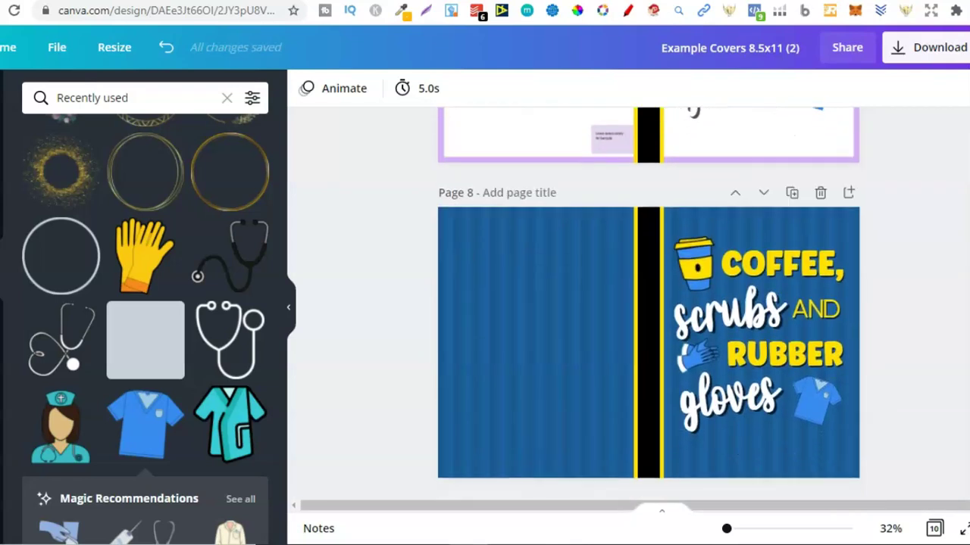
click(501, 327)
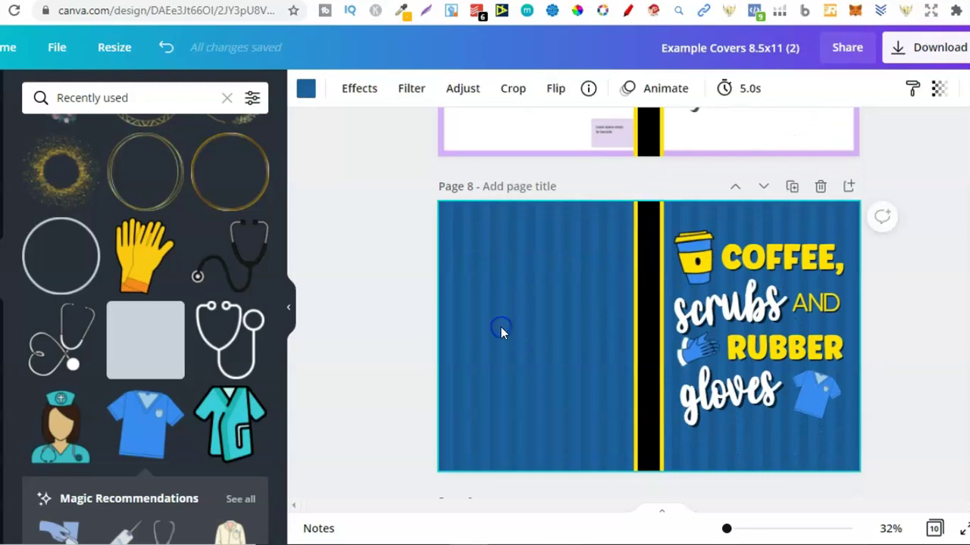
drag(8, 363, 9, 441)
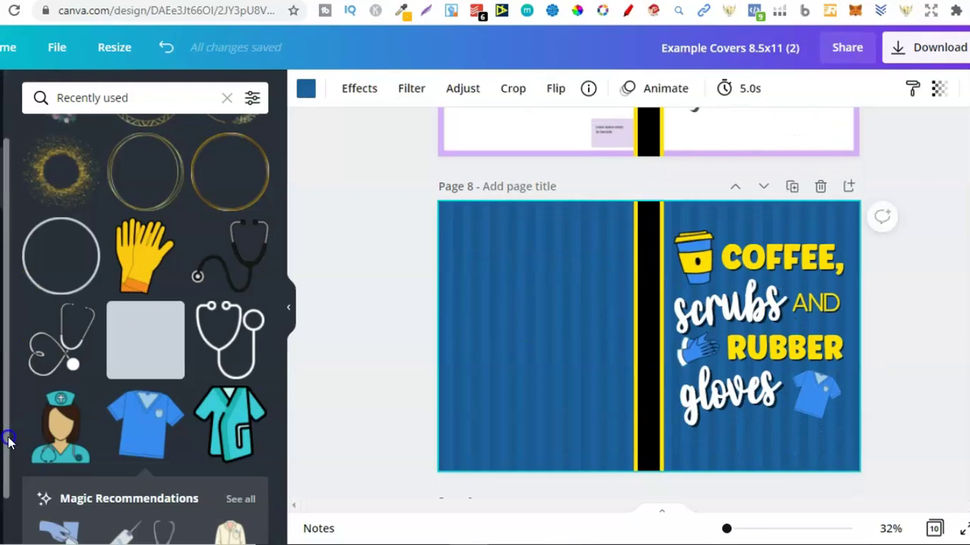
click(1, 303)
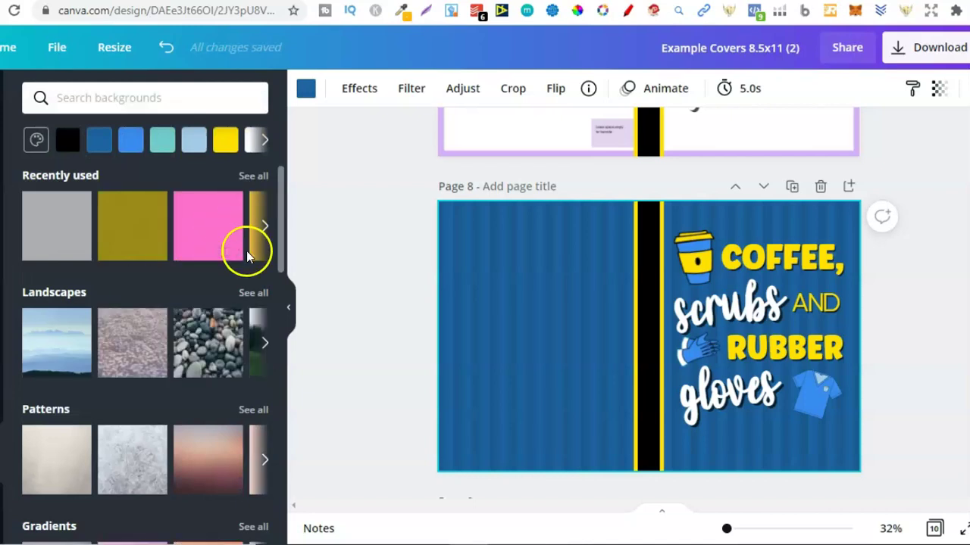
click(252, 410)
click(56, 191)
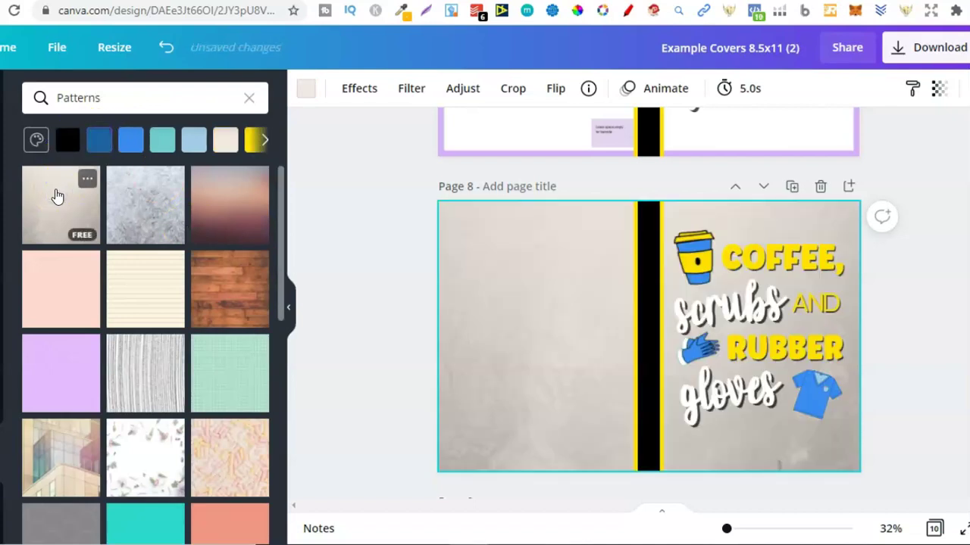
- Replace page 8's background with the pink circle pattern and recolour it dark blue
click(57, 295)
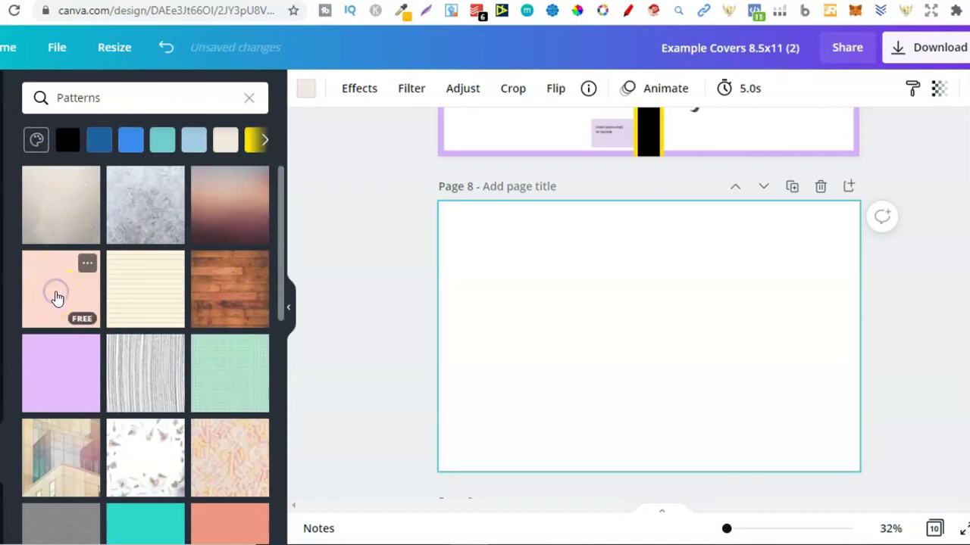
click(304, 99)
click(125, 174)
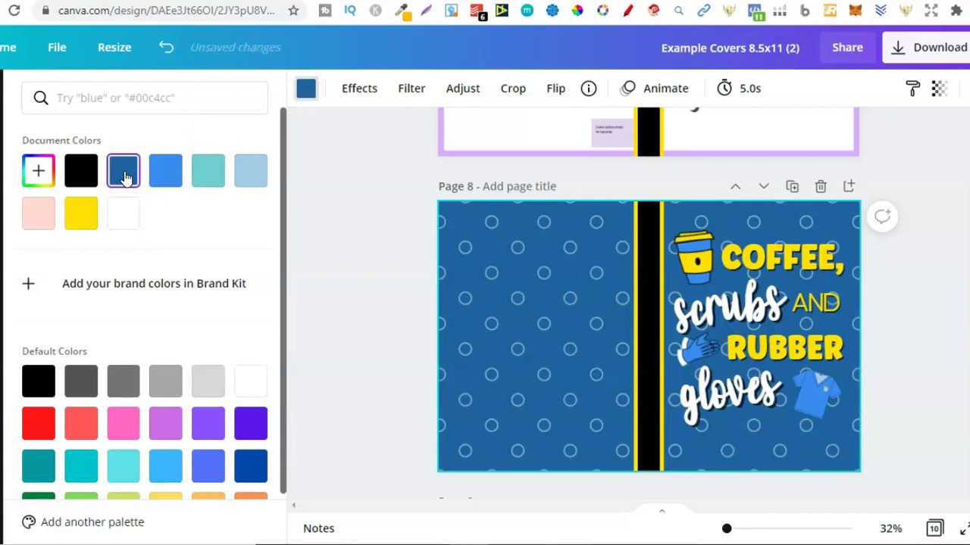
click(417, 269)
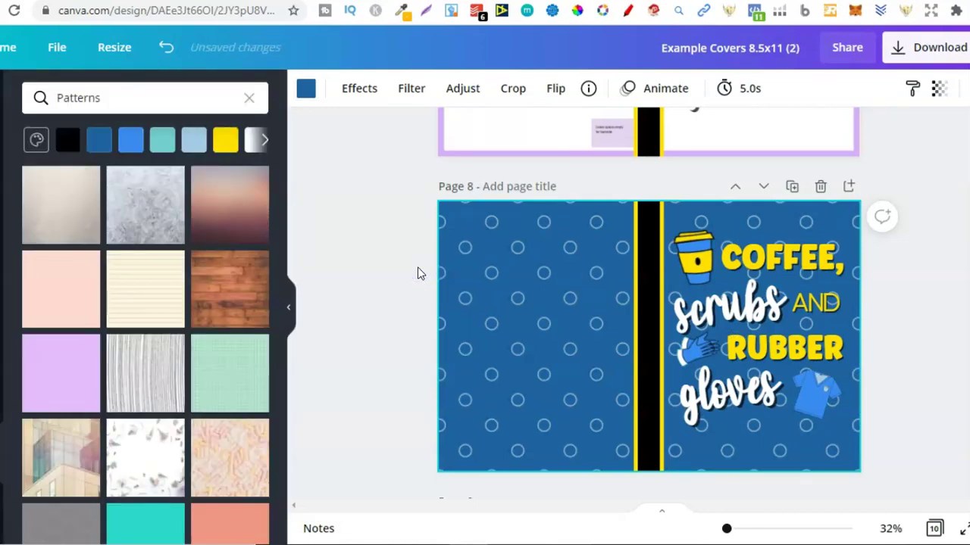
- Undo the recent background changes on page 8 back to the dark blue striped pattern
click(166, 50)
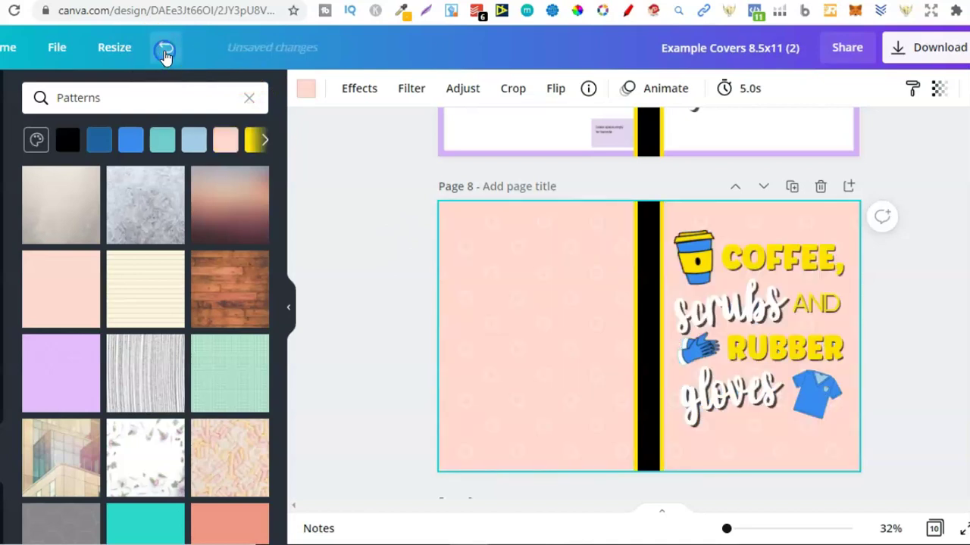
click(165, 53)
click(165, 53)
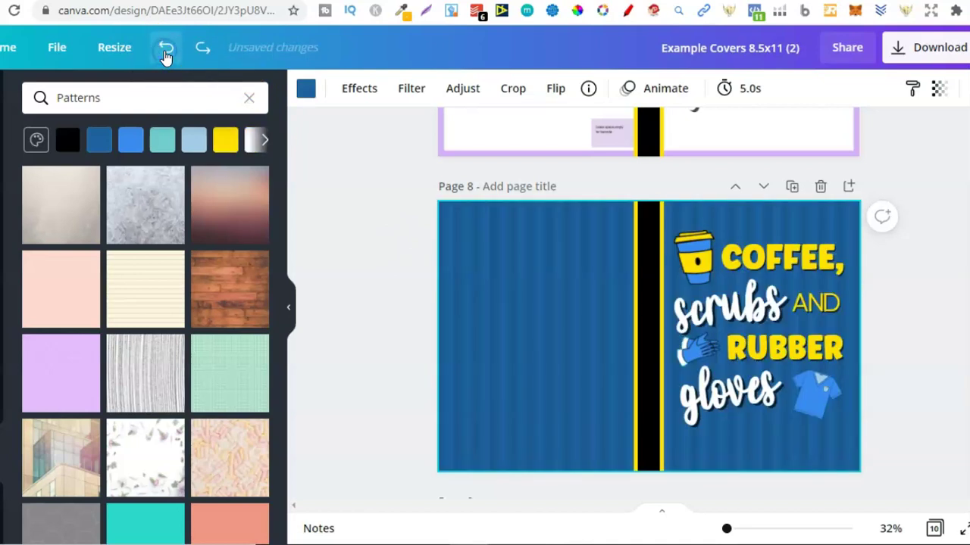
click(951, 295)
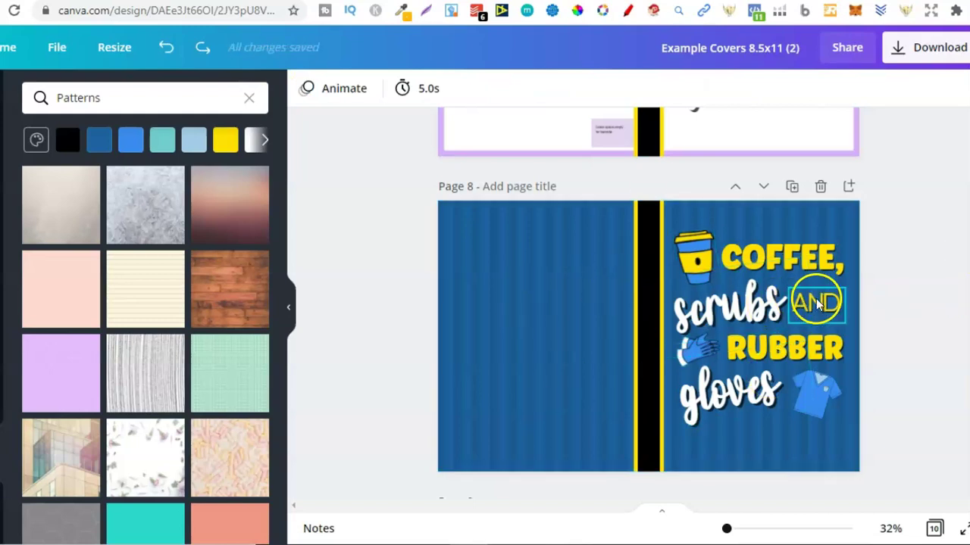
- Duplicate page 8 and give the copy the green checked pattern as background, recoloured dark blue
click(792, 187)
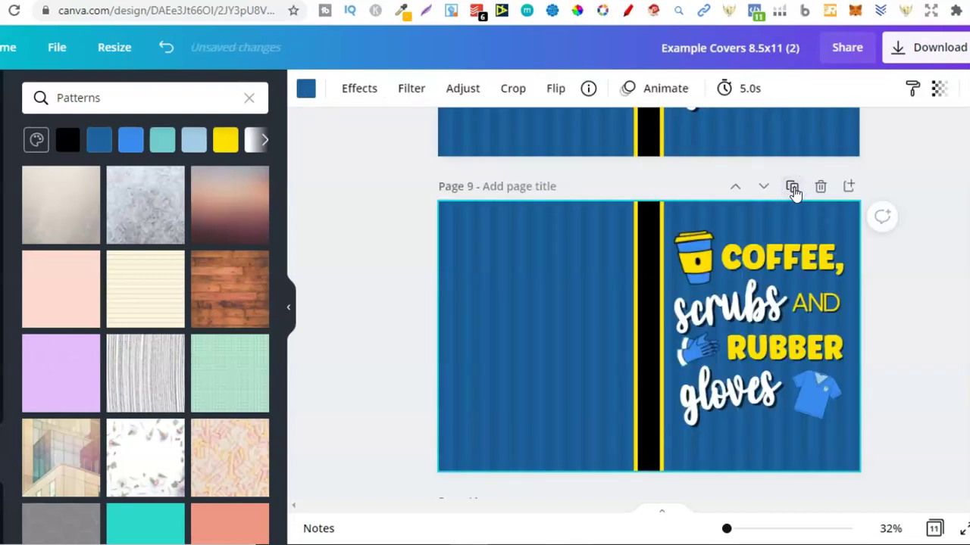
click(218, 375)
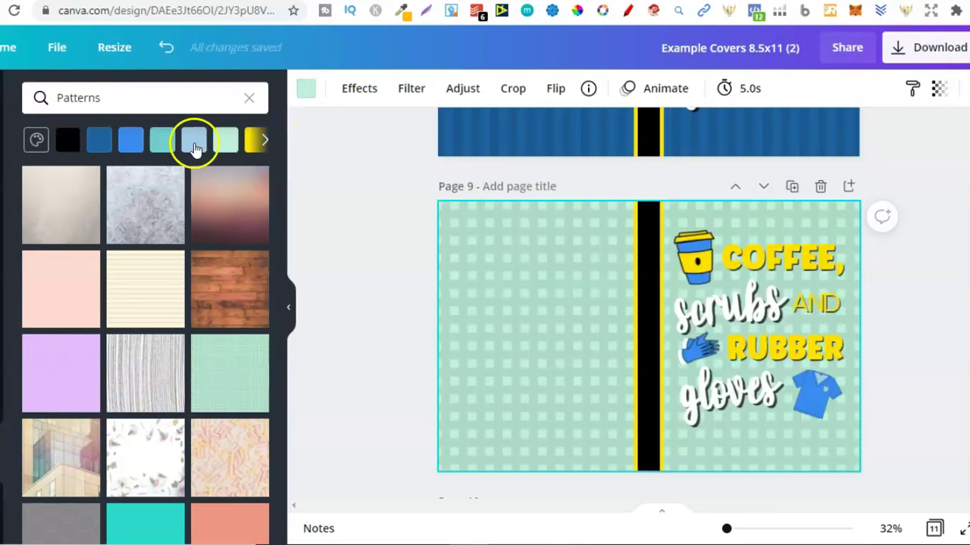
click(307, 92)
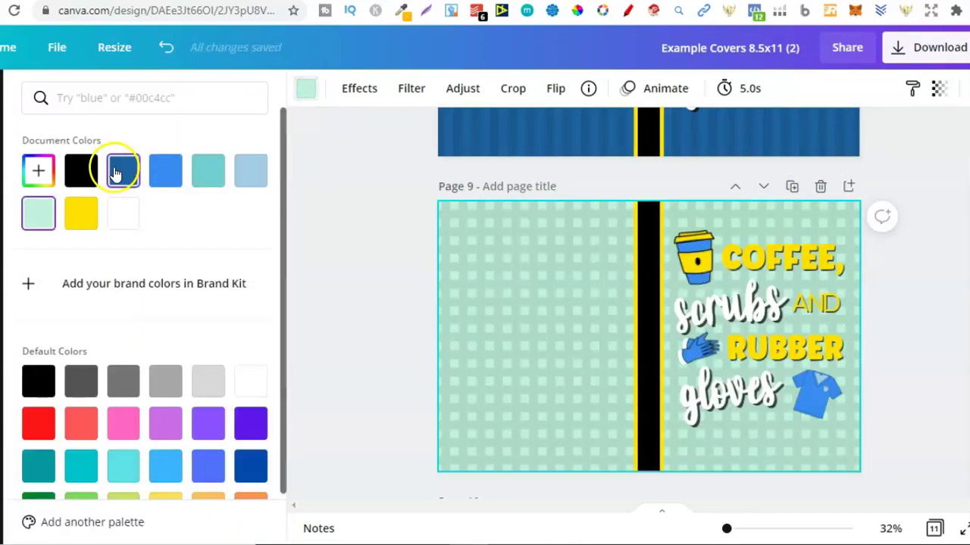
click(116, 173)
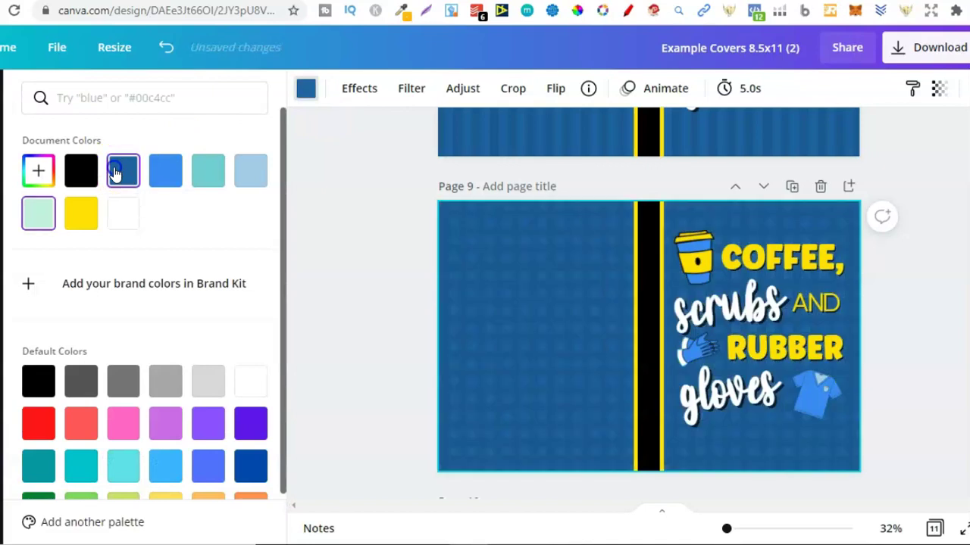
click(885, 346)
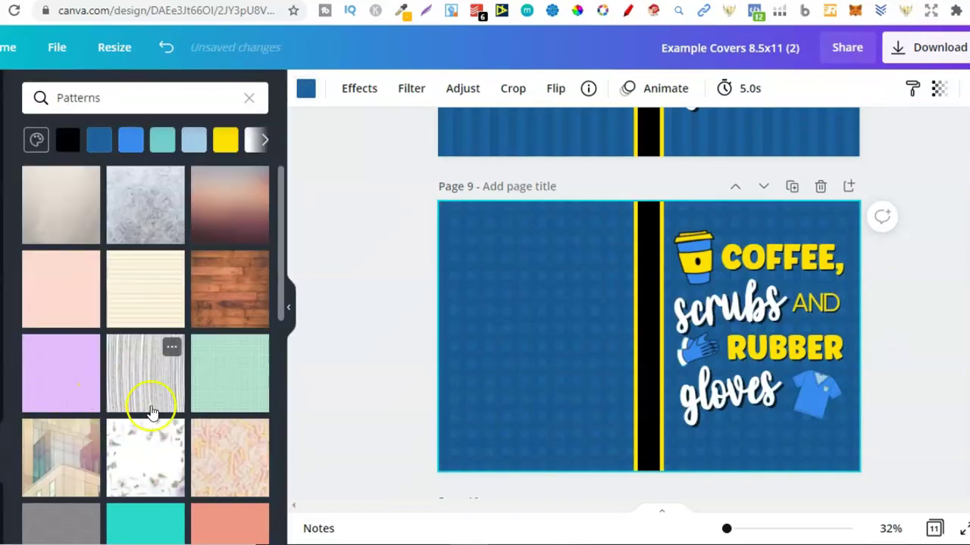
- Replace page 9's background with the coral scalloped pattern and recolour it dark blue
click(199, 523)
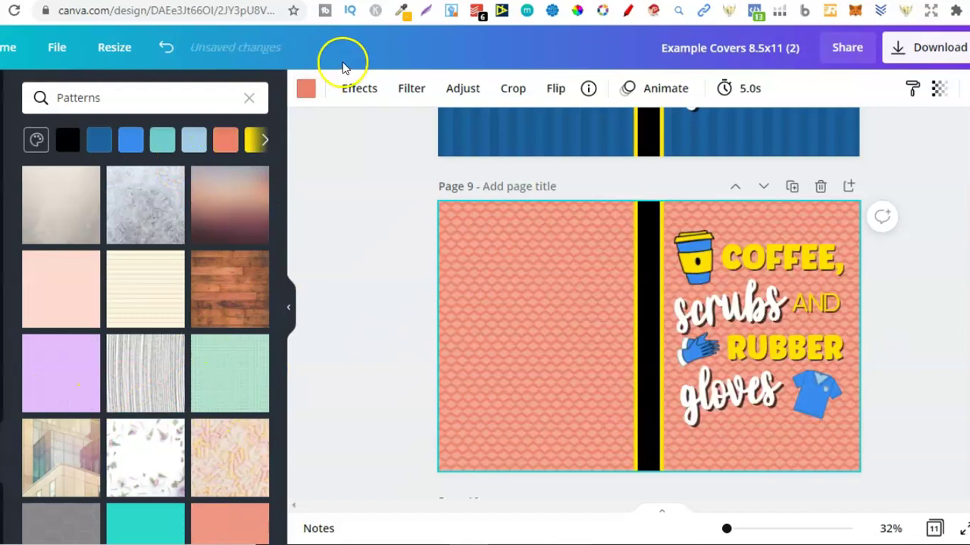
click(305, 90)
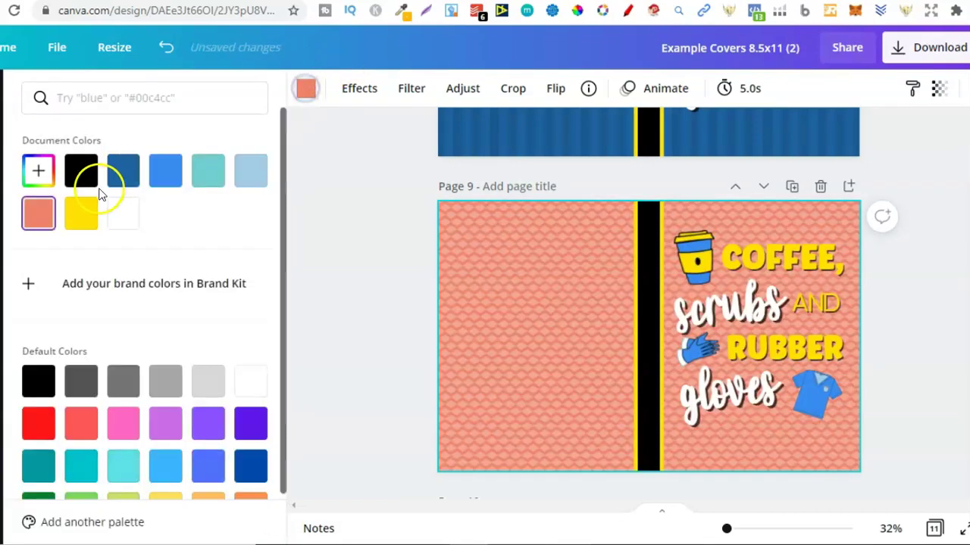
click(123, 171)
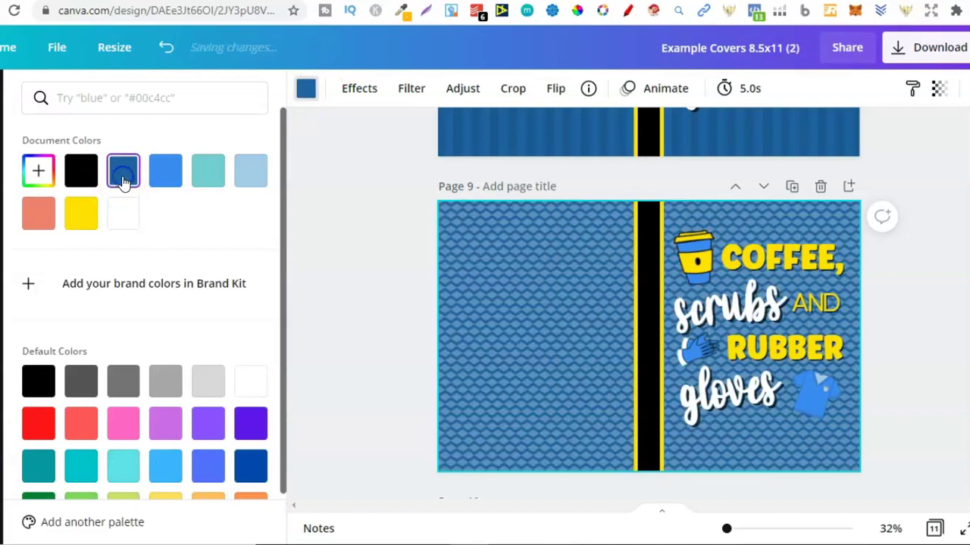
- Duplicate page 9, and delete both the copy and the page 9 cover with the scalloped background
click(791, 186)
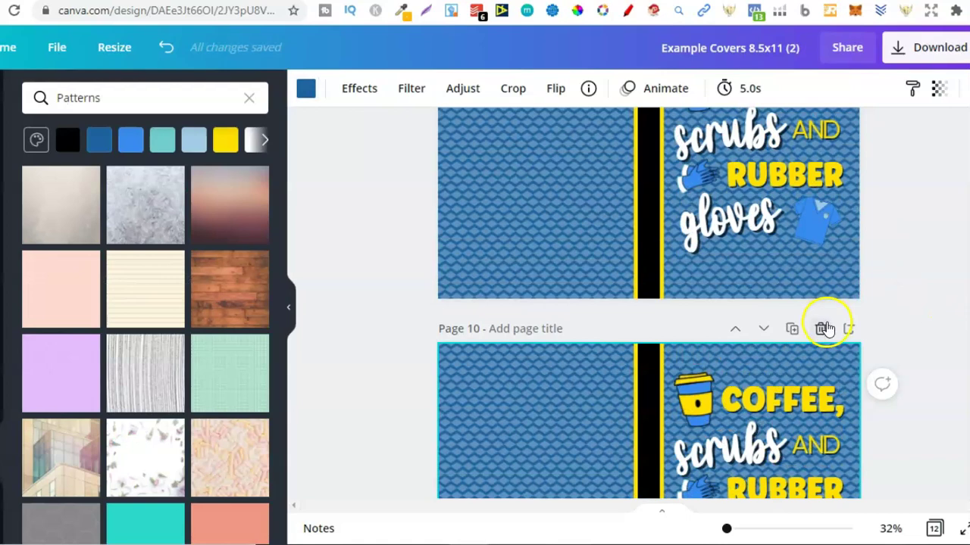
click(824, 329)
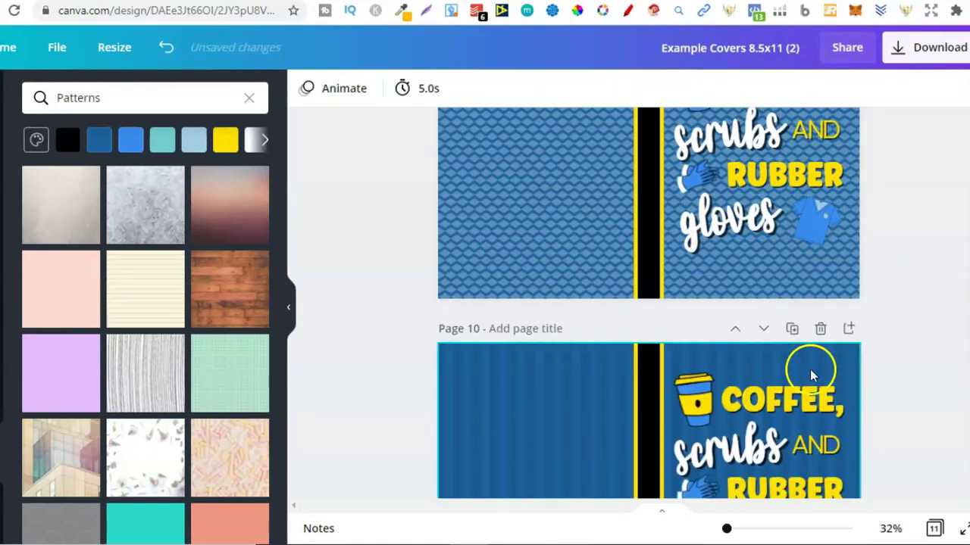
scroll(649, 303, up, 3)
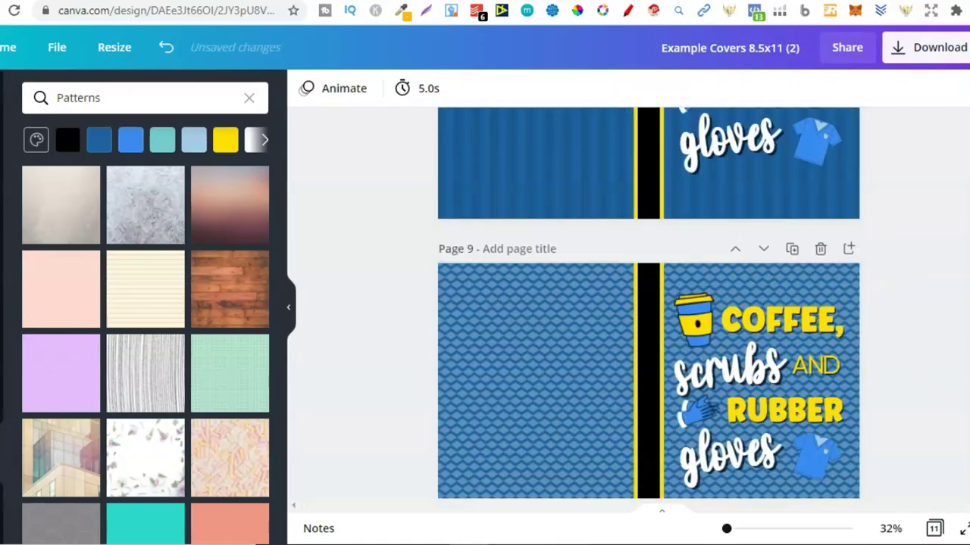
click(818, 246)
click(508, 175)
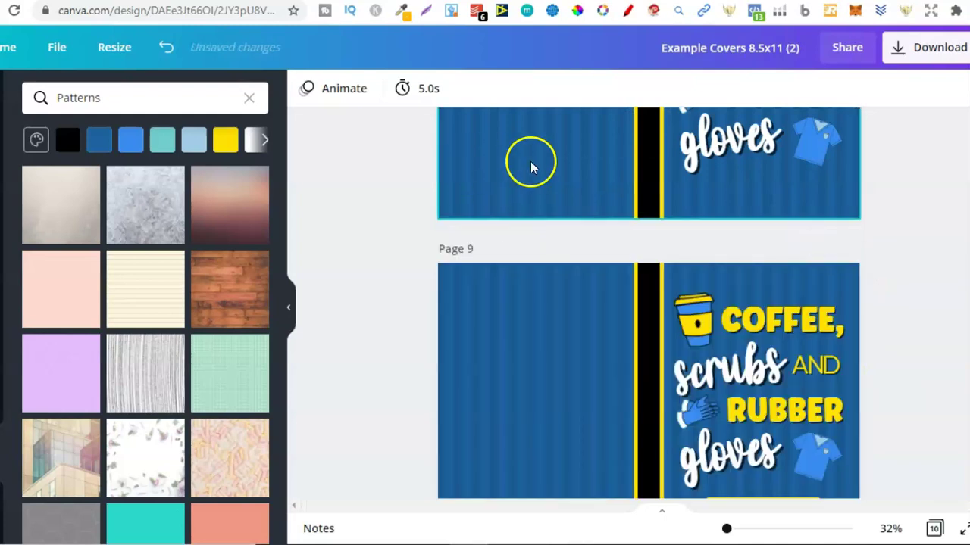
scroll(708, 262, up, 3)
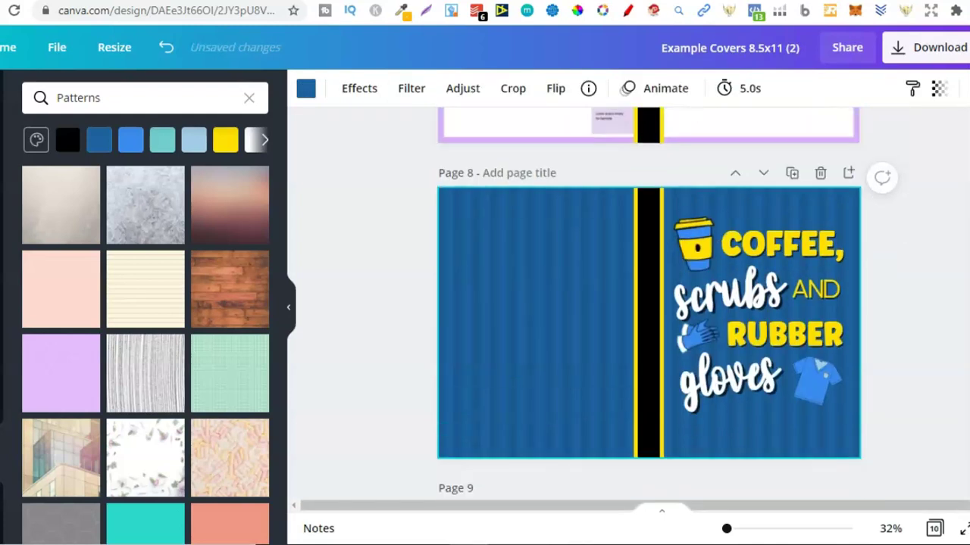
key(Escape)
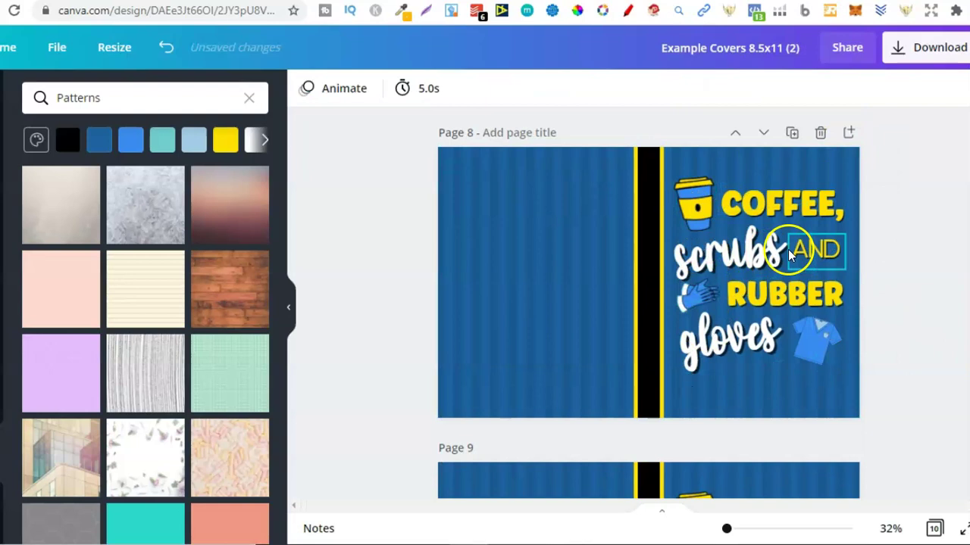
click(536, 276)
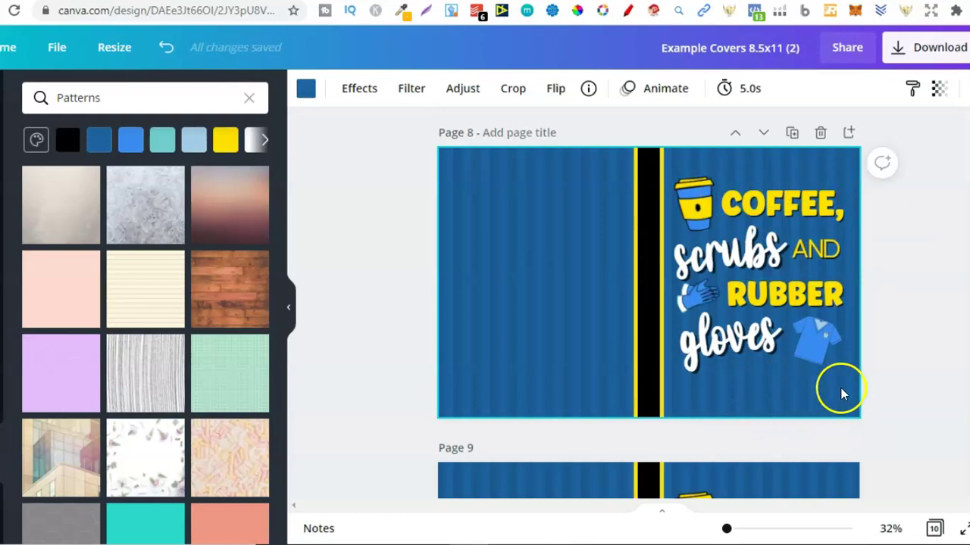
- Move the NURSE NOTEBOOK text on page 9 off its yellow bar onto the back cover
scroll(648, 303, down, 4)
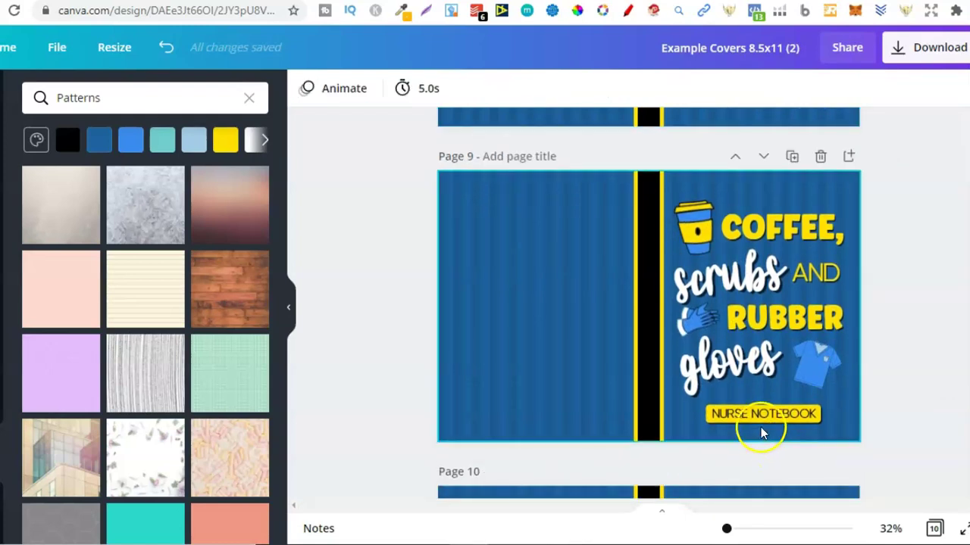
drag(779, 415, 567, 374)
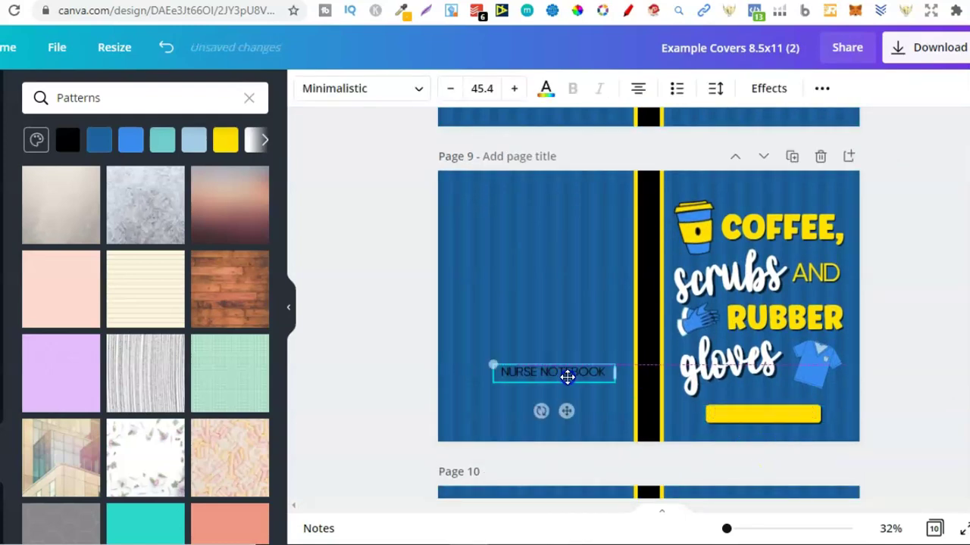
click(714, 413)
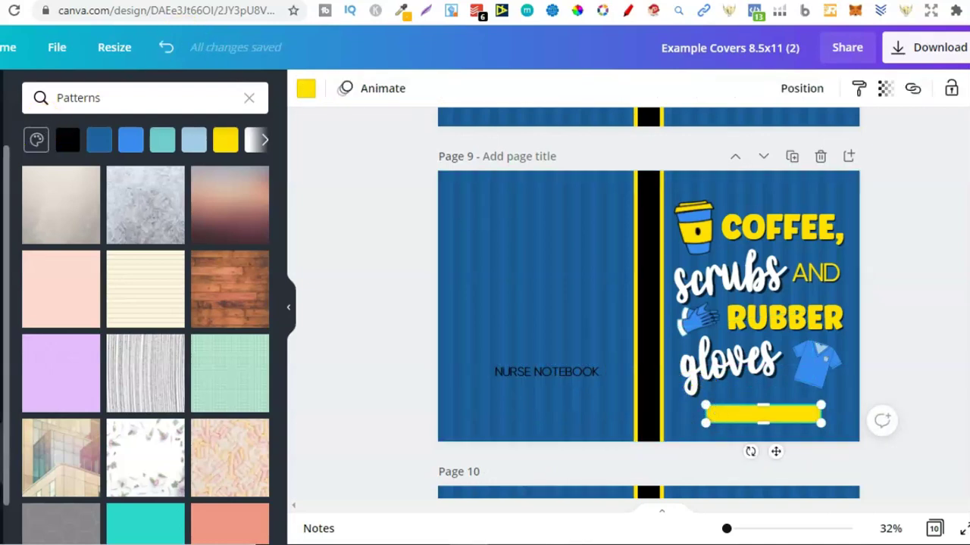
- Try adding a square shape to page 9, shaping it into a wide yellow bar below the title, and delete it
click(65, 119)
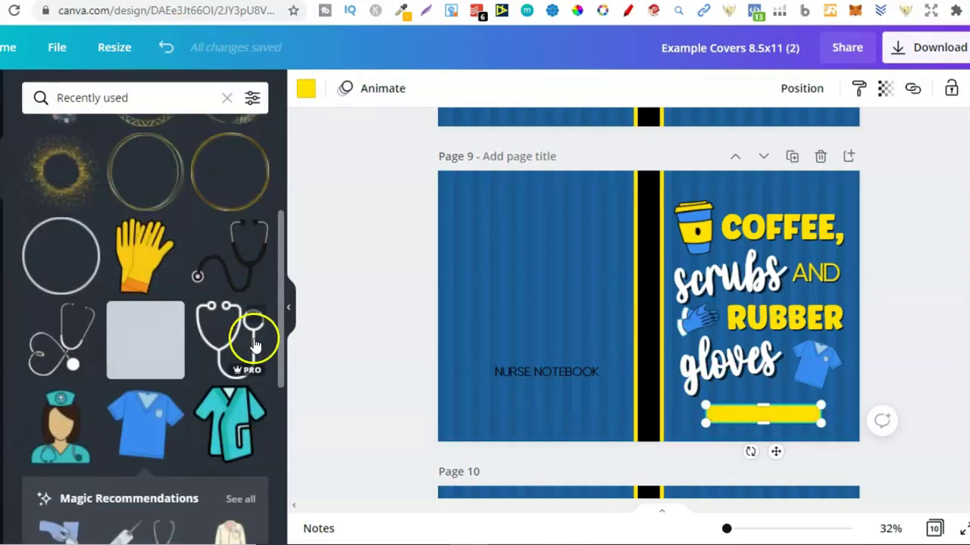
click(229, 99)
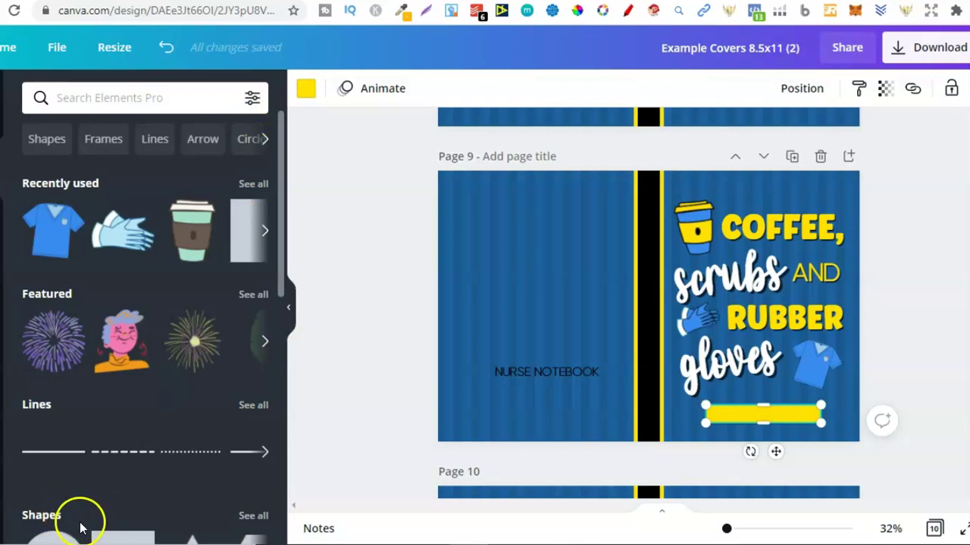
click(141, 538)
click(141, 538)
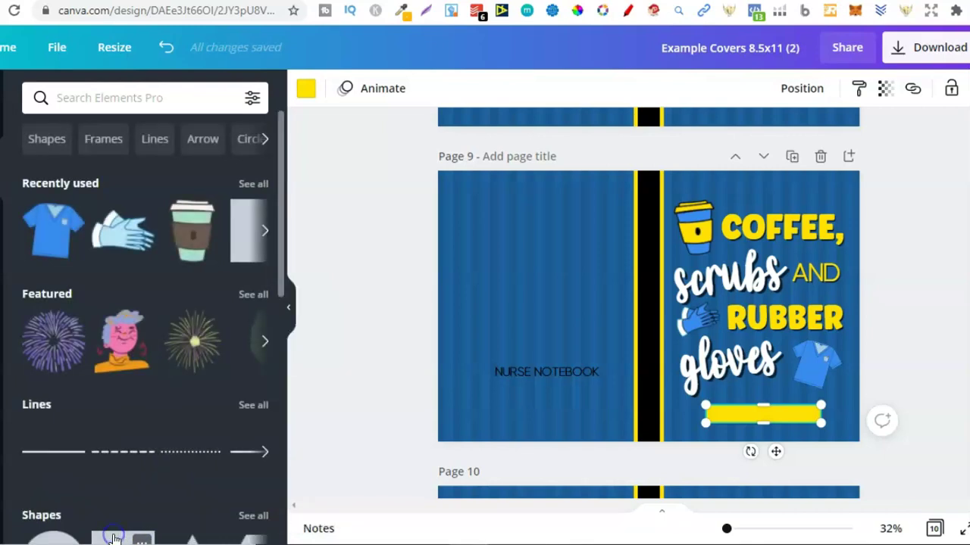
click(114, 539)
drag(724, 306, 822, 305)
drag(703, 379, 816, 414)
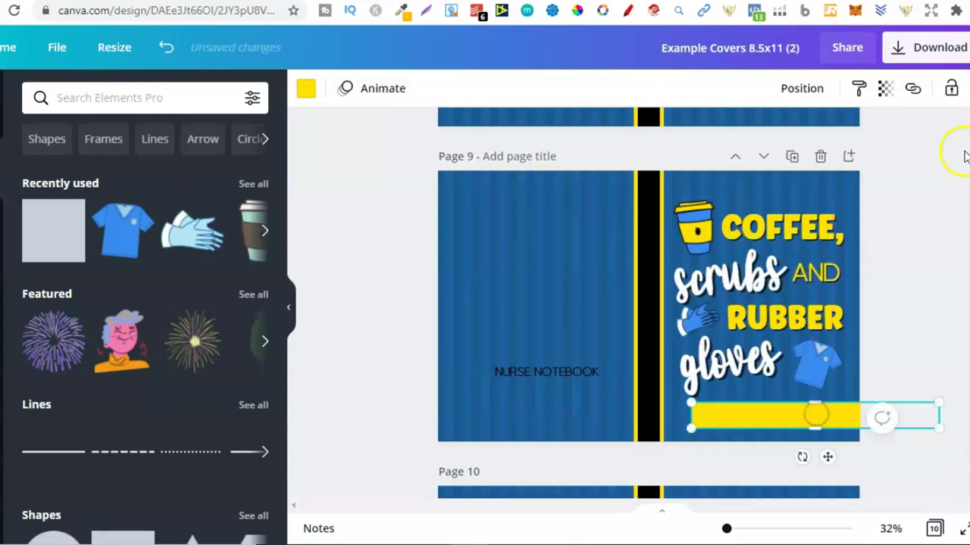
key(Delete)
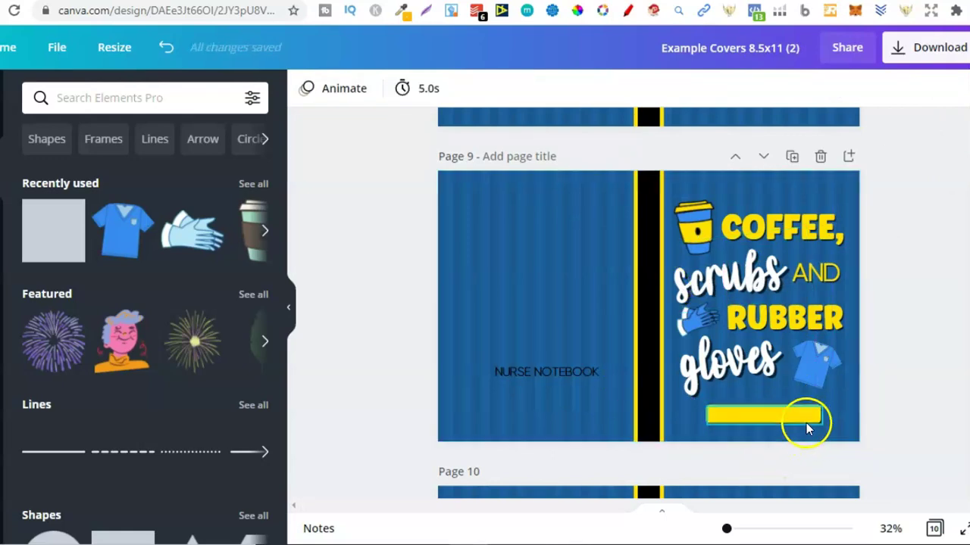
- Create a copy of page 9's yellow bar, offset slightly down and to the right of the original
click(797, 418)
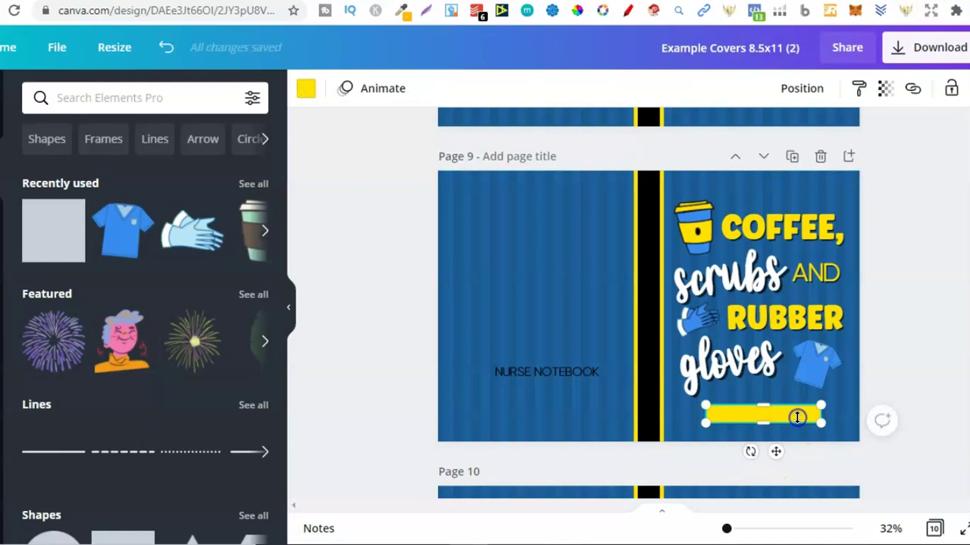
key(shift+Right)
key(shift+Right)
key(shift+Down)
key(shift+Down)
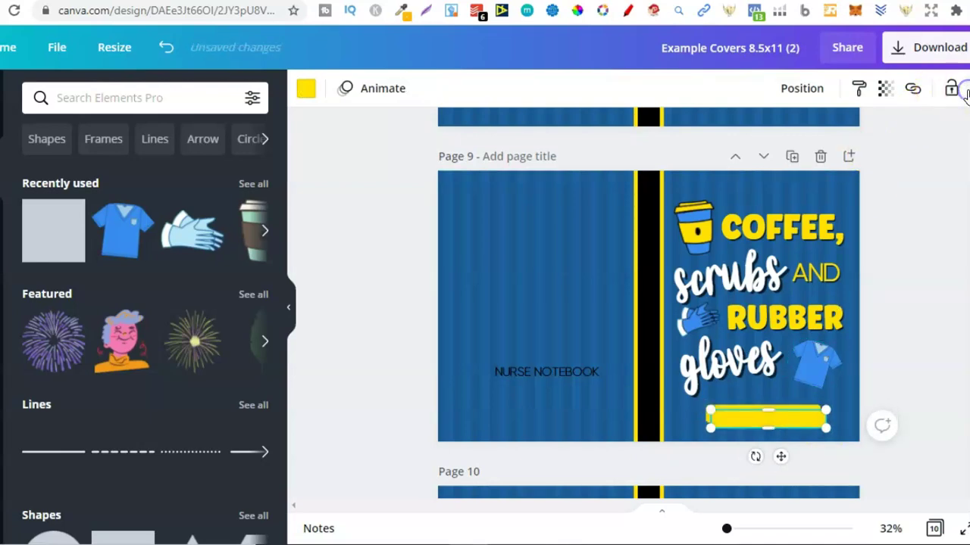
- Recolour the offset bar copy black and set its transparency to 75
click(306, 89)
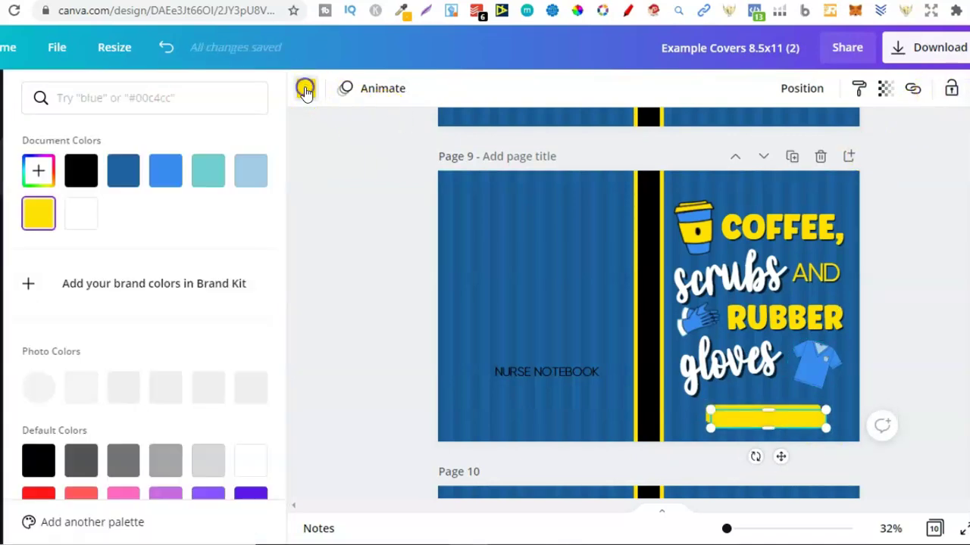
click(89, 171)
click(891, 91)
click(863, 135)
text(75)
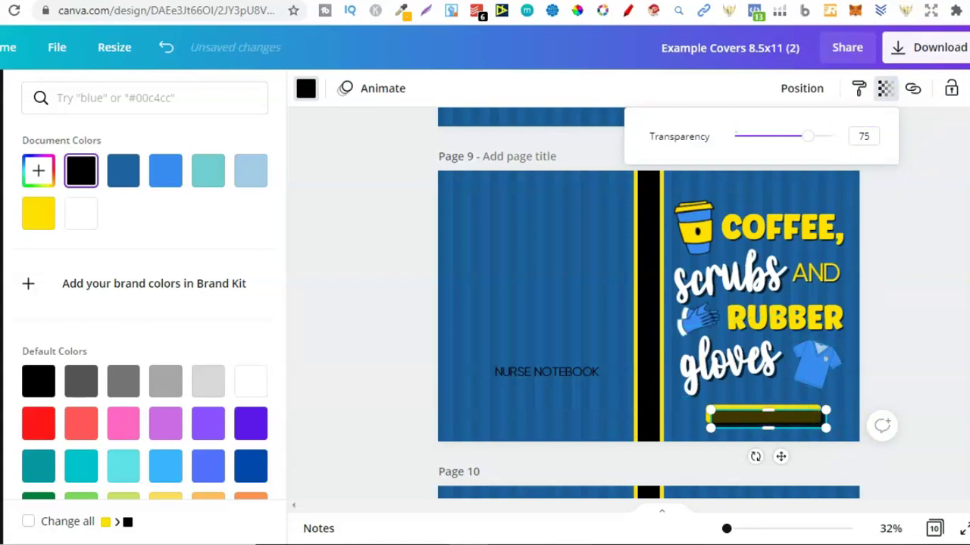
- Delete the black bar copy and move the NURSE NOTEBOOK text back onto page 9's yellow bar
click(856, 409)
key(Delete)
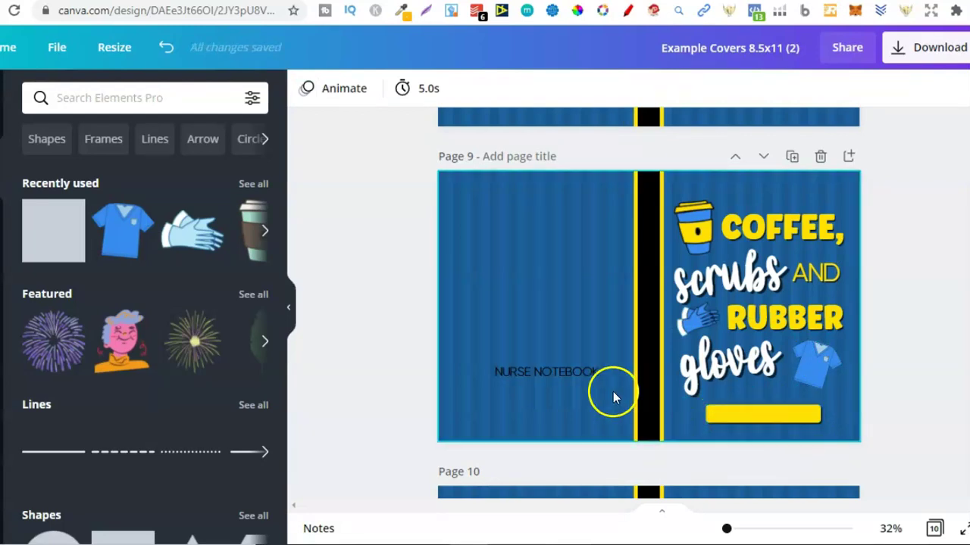
drag(771, 377, 791, 412)
click(948, 330)
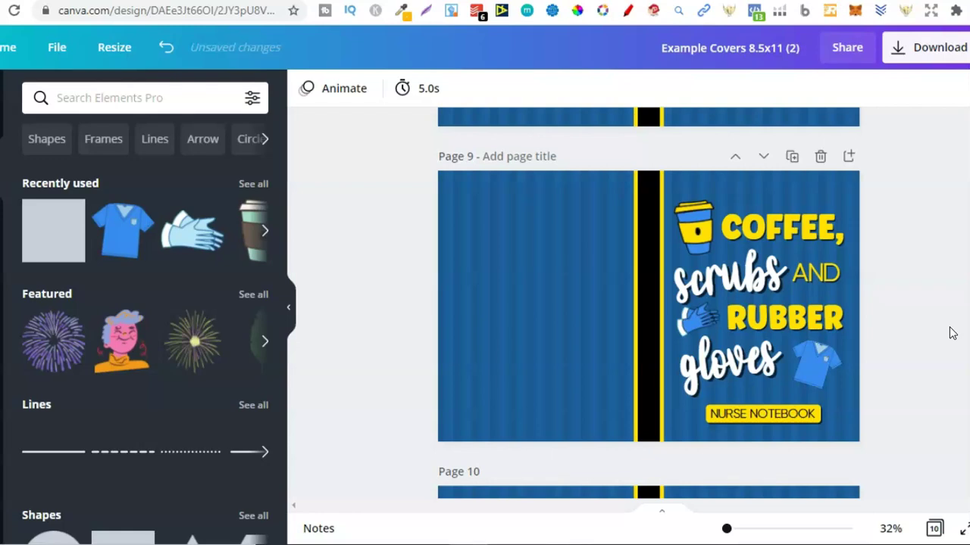
- Examine the black line behind the NURSE NOTEBOOK label on page 10 and hide the side panel
scroll(649, 303, down, 5)
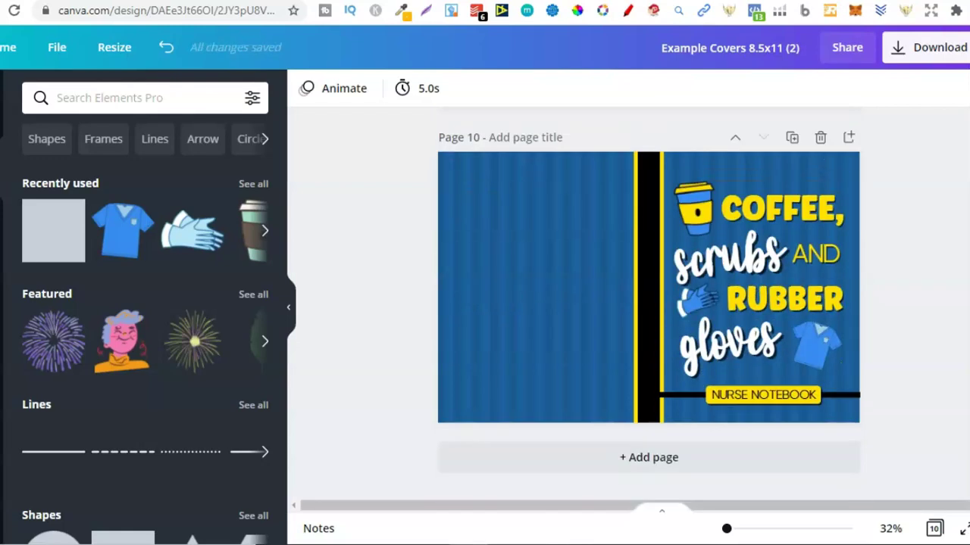
click(847, 400)
click(846, 400)
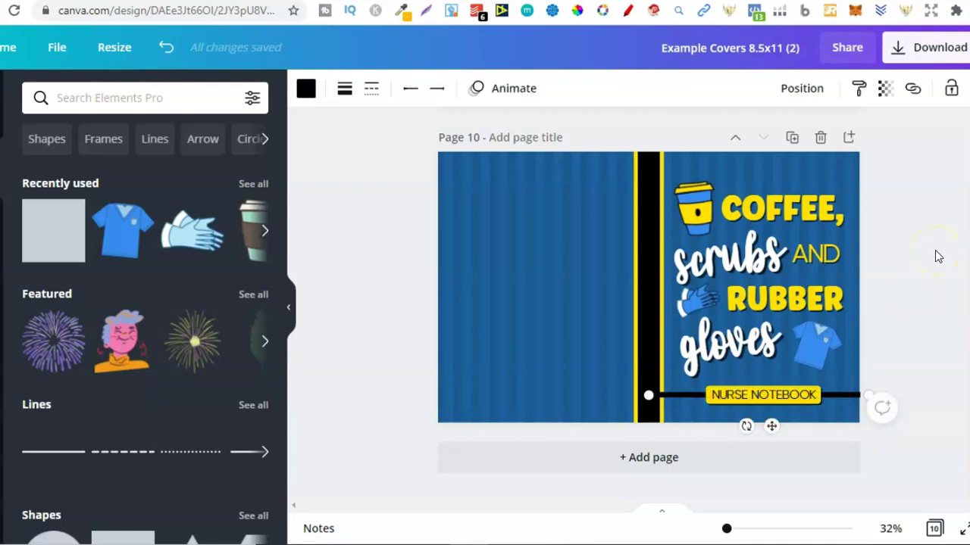
click(953, 300)
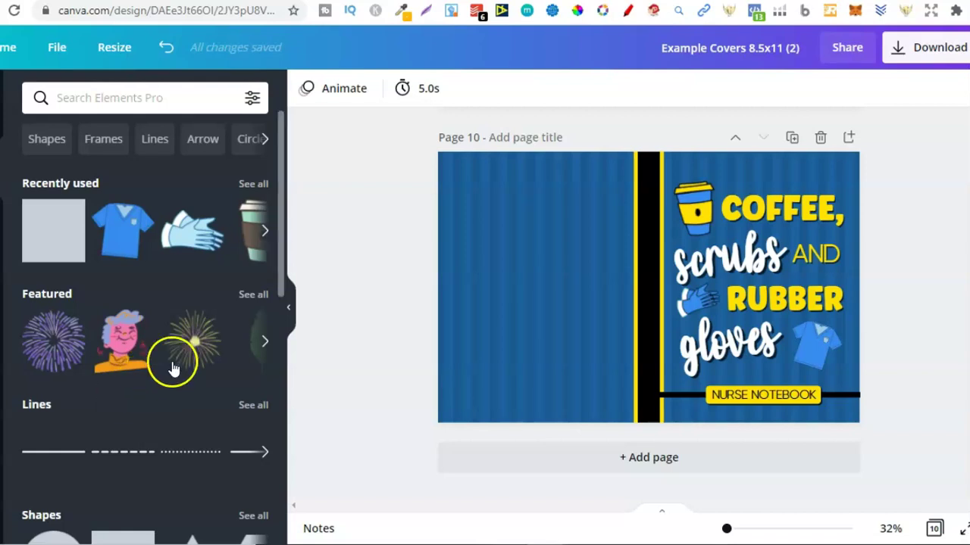
click(289, 310)
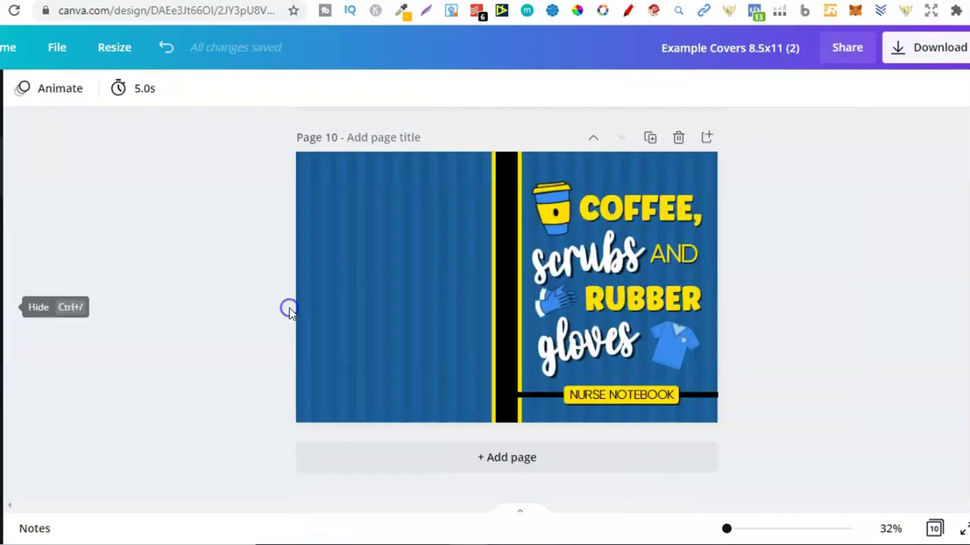